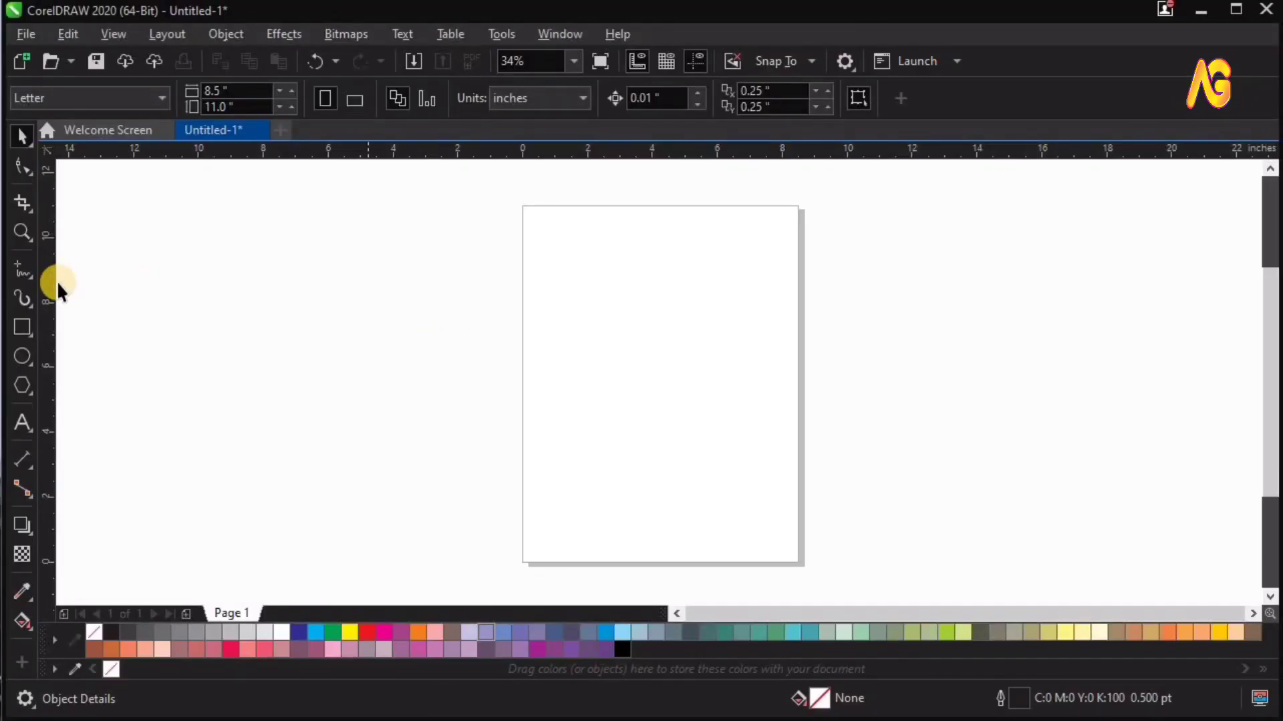
# Step: Draw a long horizontal two-point line to the right of the page
pyautogui.click(34, 279)
pyautogui.click(100, 289)
pyautogui.moveTo(876, 337); pyautogui.dragTo(1244, 316)
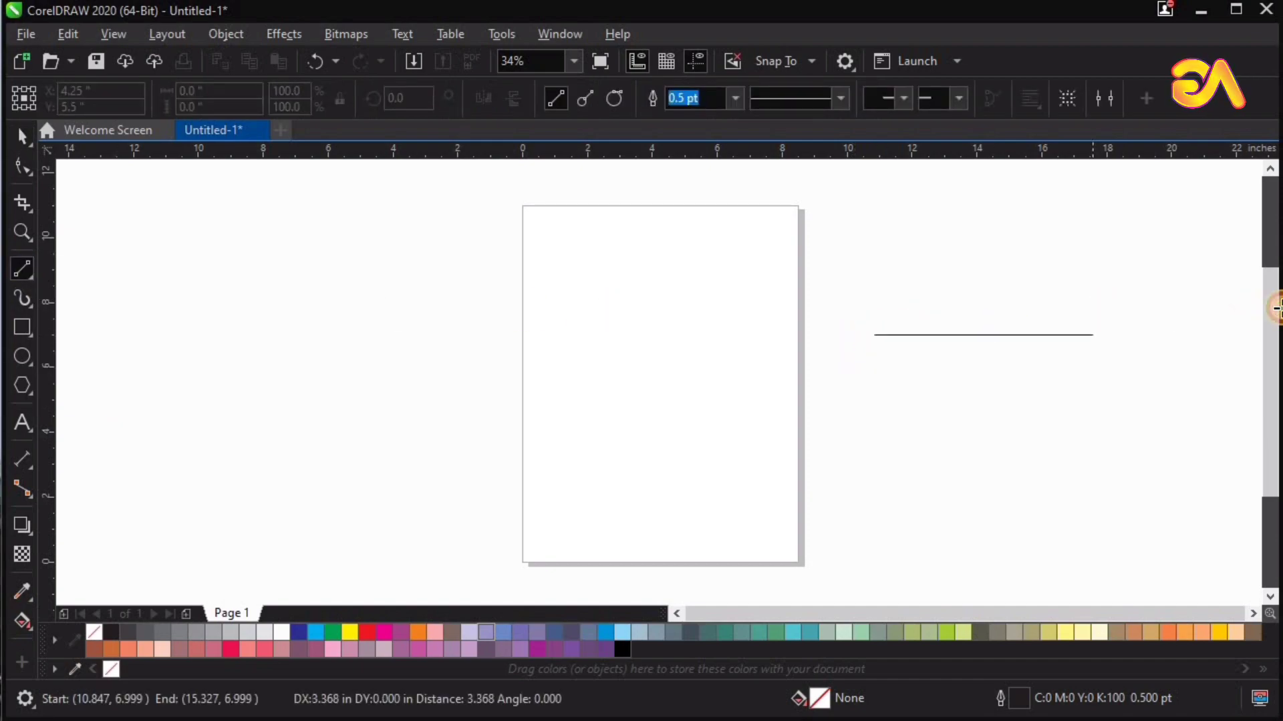
pyautogui.press('z')
pyautogui.moveTo(381, 244); pyautogui.dragTo(799, 421)
pyautogui.press('space')
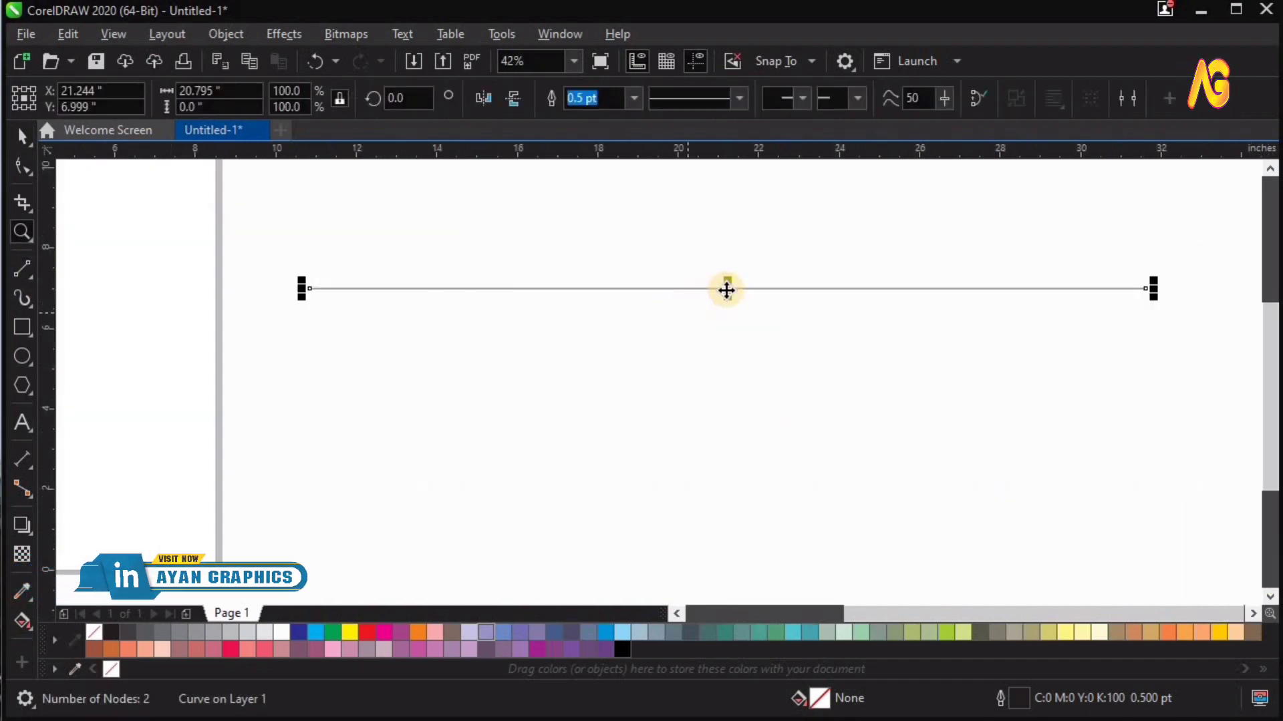
# Step: Duplicate the line upward at equal spacing until there are ten parallel lines
pyautogui.moveTo(725, 287); pyautogui.dragTo(731, 200)
pyautogui.hotkey('ctrl', 'r')
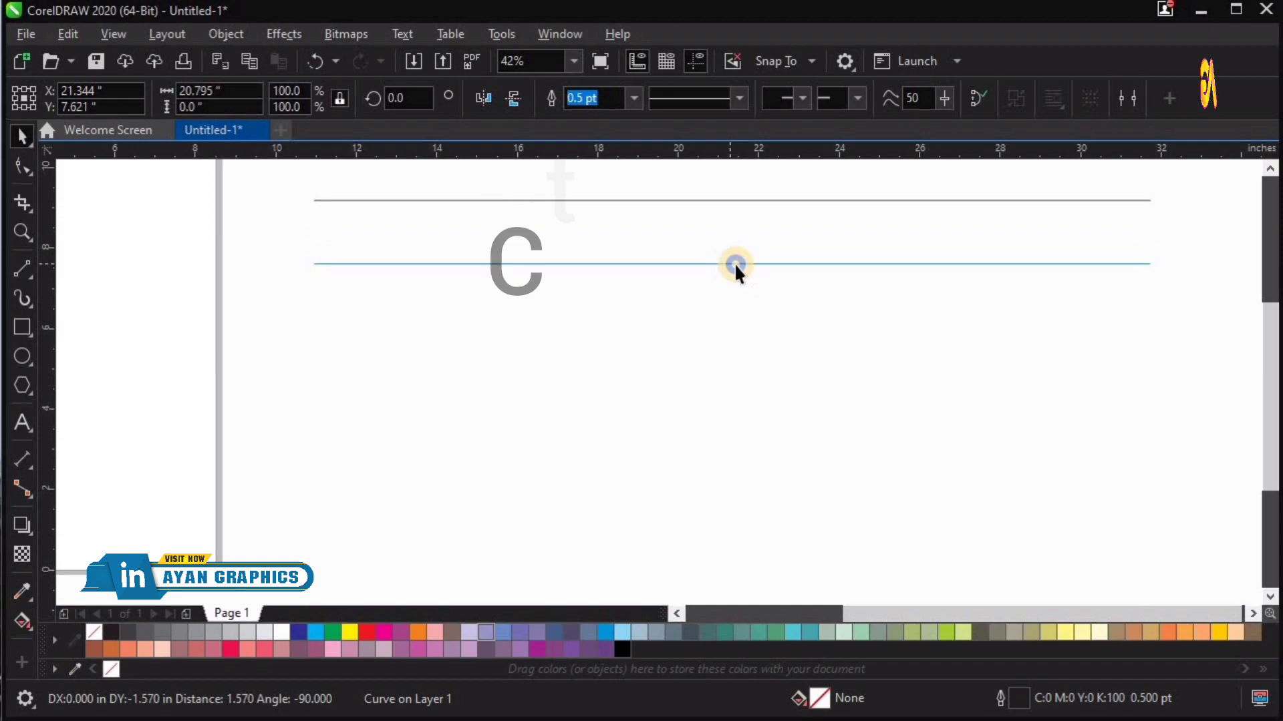
pyautogui.hotkey('ctrl', 'r')
pyautogui.hotkey('ctrl', 'r')
pyautogui.hotkey('ctrl', 'r')
pyautogui.hotkey('ctrl', 'r')
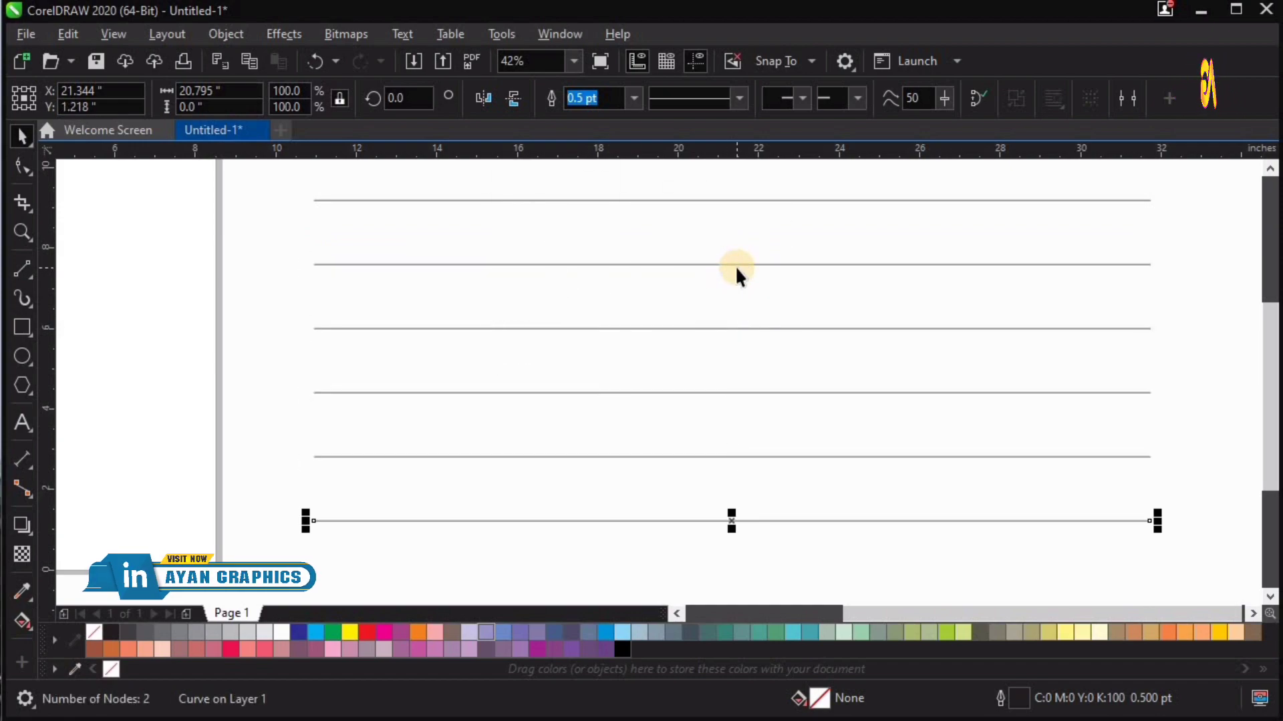
pyautogui.hotkey('ctrl', 'r')
pyautogui.scroll(-1, 714, 327)
pyautogui.scroll(-2, 599, 455)
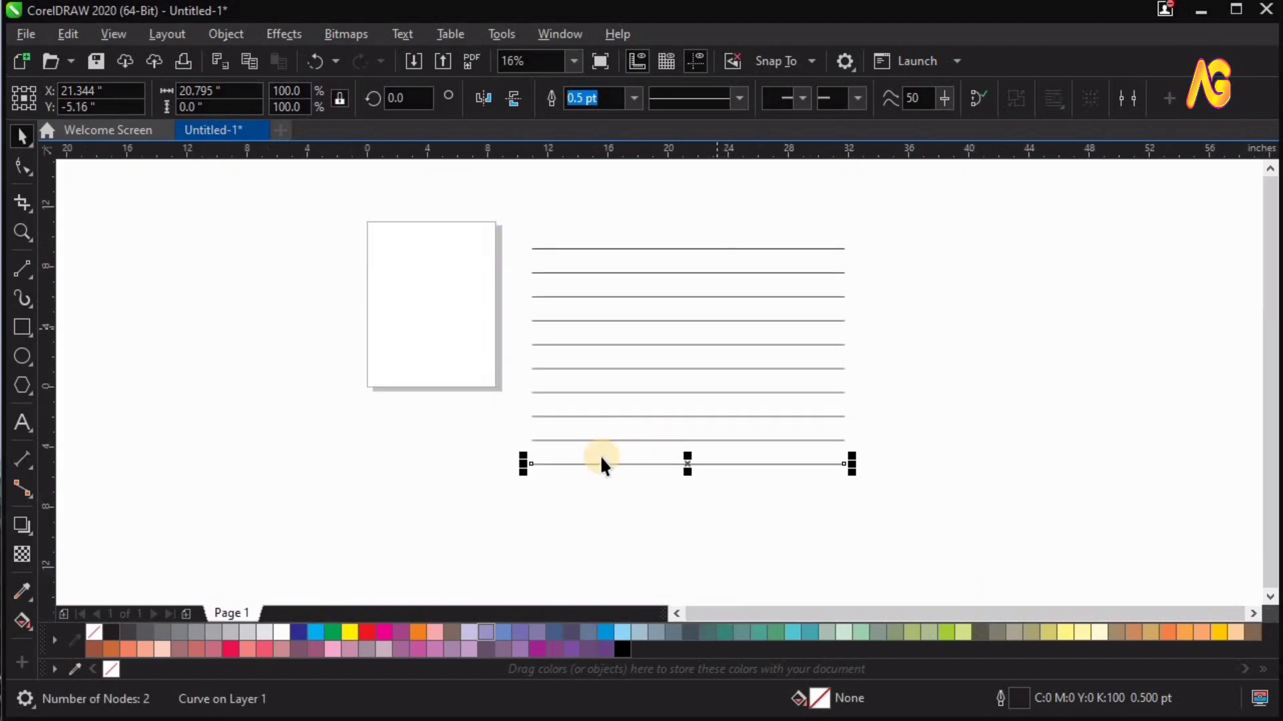
pyautogui.press('z')
# Step: Select all ten lines and group them into one object
pyautogui.click(976, 195)
pyautogui.press('space')
pyautogui.hotkey('ctrl', 'a')
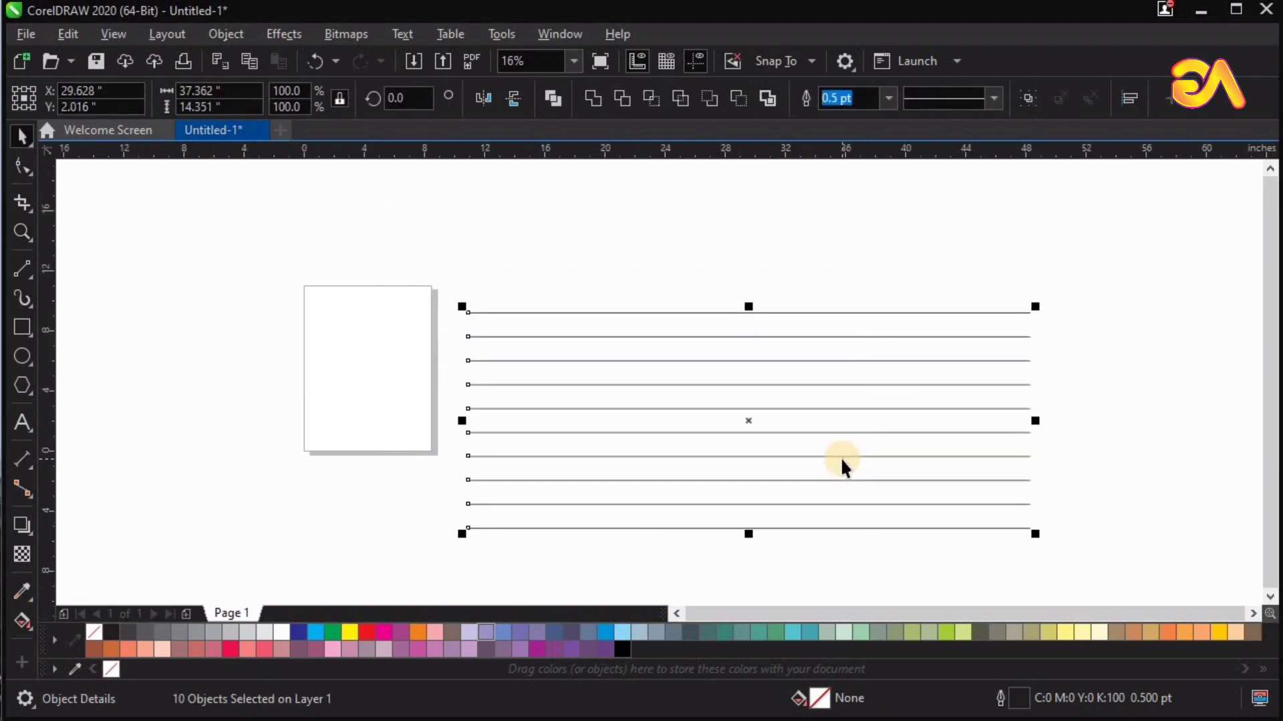
pyautogui.hotkey('ctrl', 'g')
# Step: Copy the line group and paste a duplicate on top of it
pyautogui.rightClick(835, 446)
pyautogui.click(848, 337)
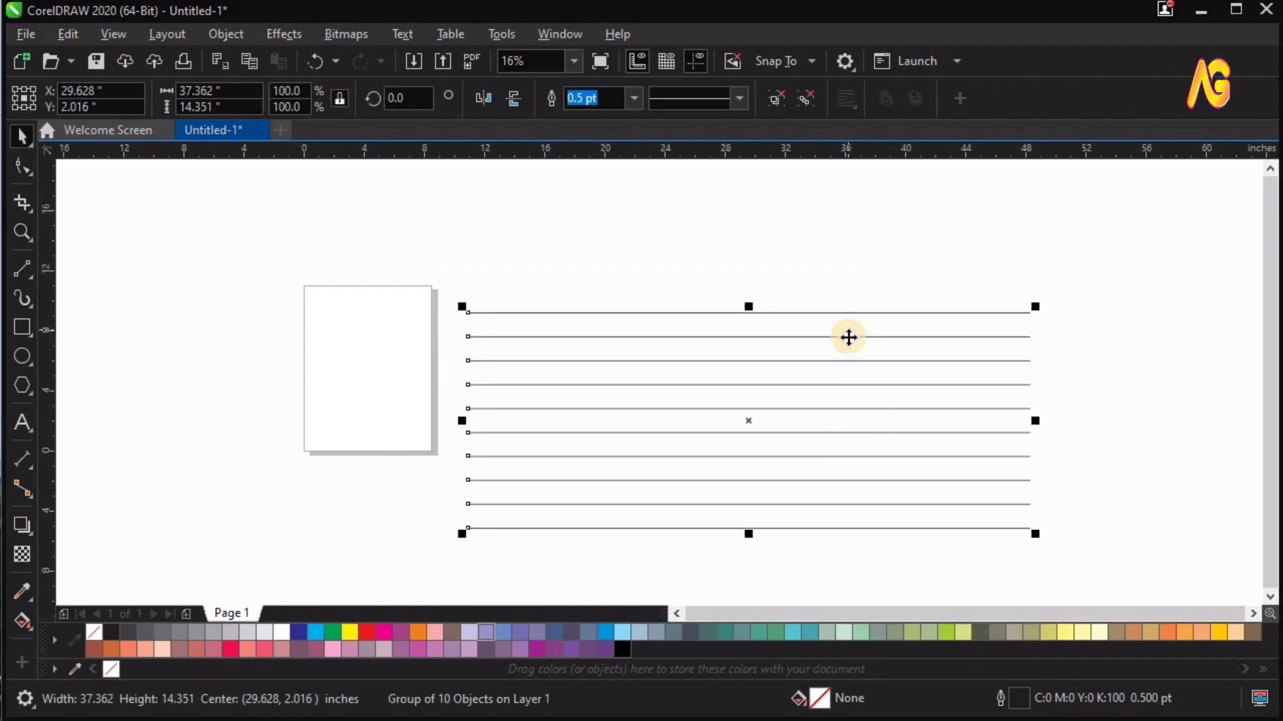
pyautogui.rightClick(848, 337)
pyautogui.click(897, 350)
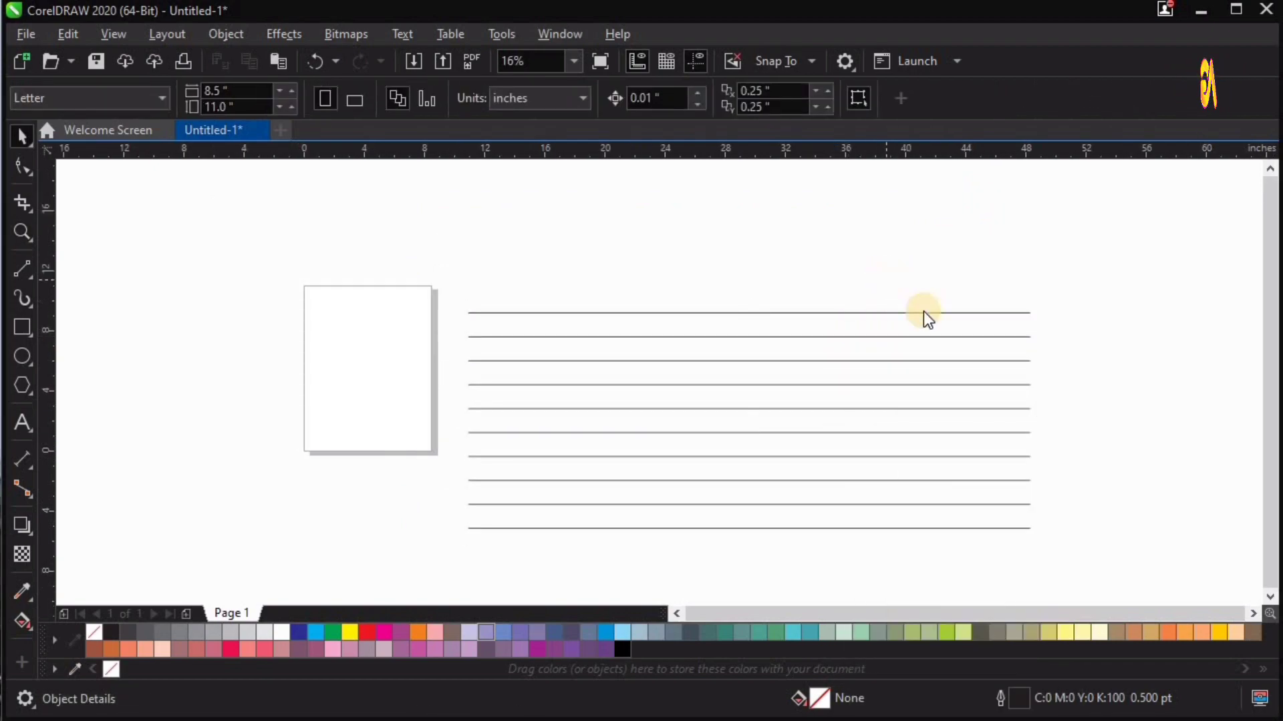
pyautogui.rightClick(889, 283)
pyautogui.click(948, 434)
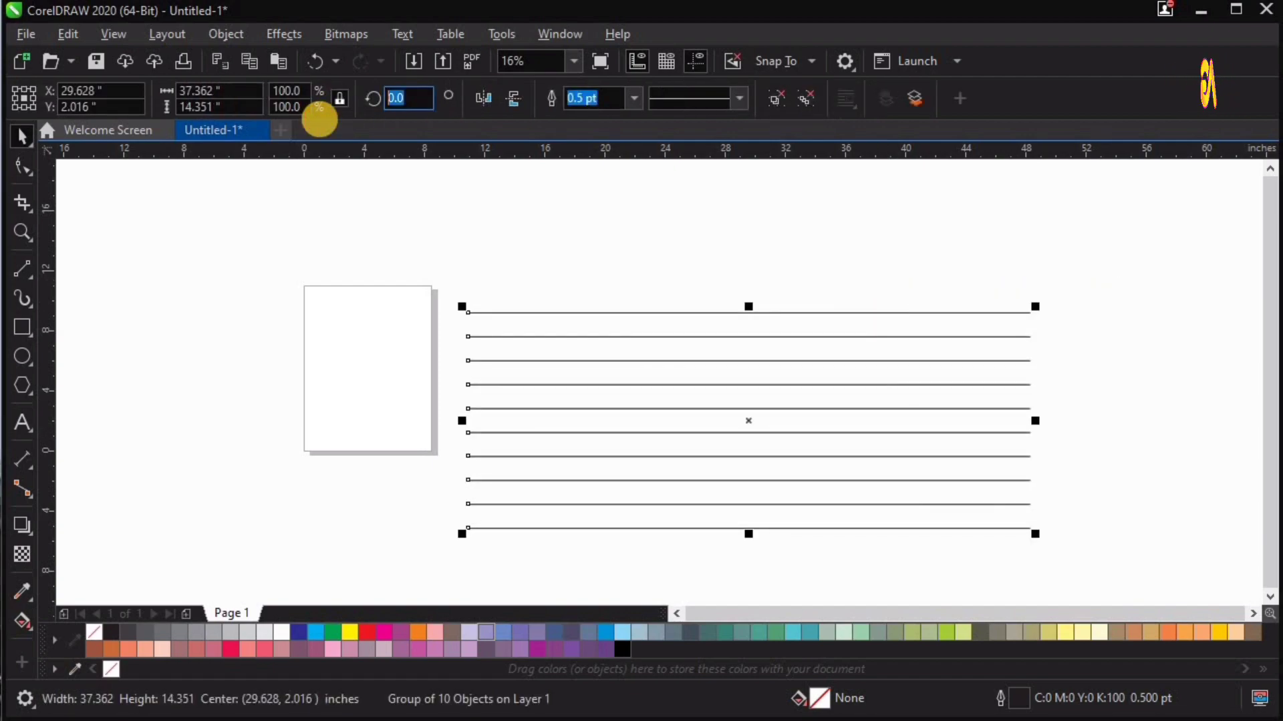
# Step: Rotate the pasted line group 120° and copy it
pyautogui.press('Return')
pyautogui.click(807, 296)
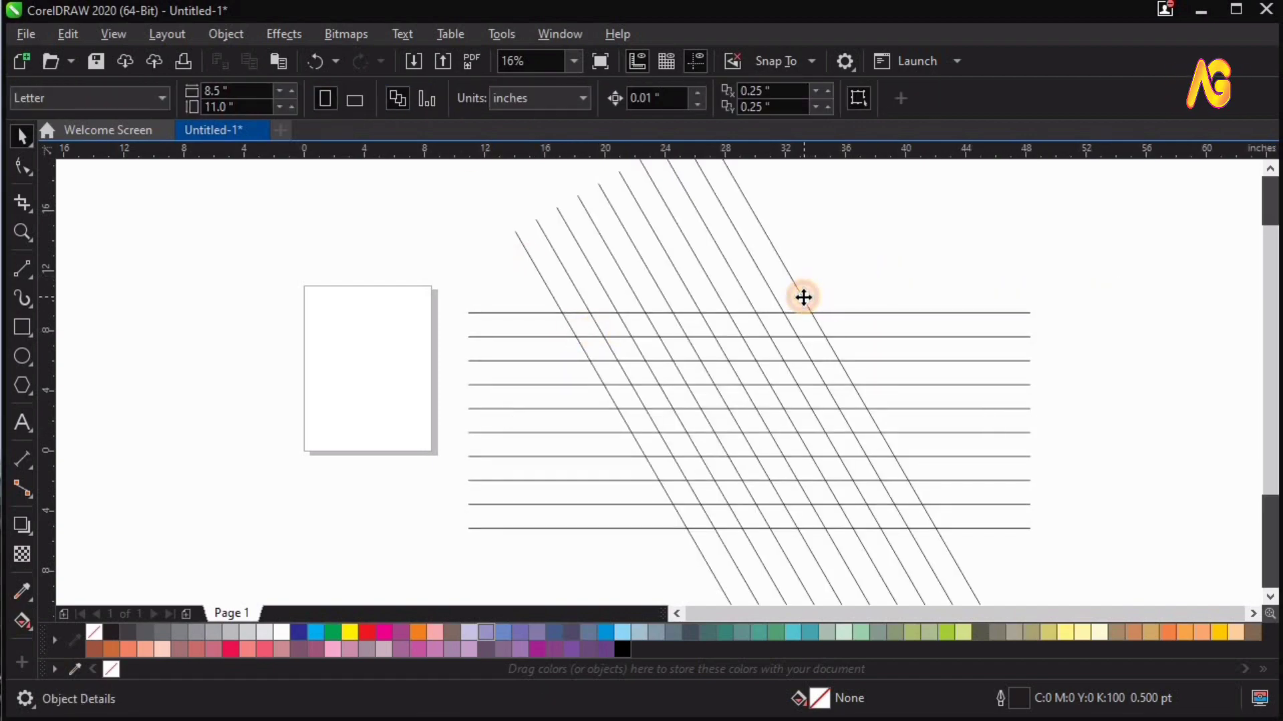
pyautogui.rightClick(803, 298)
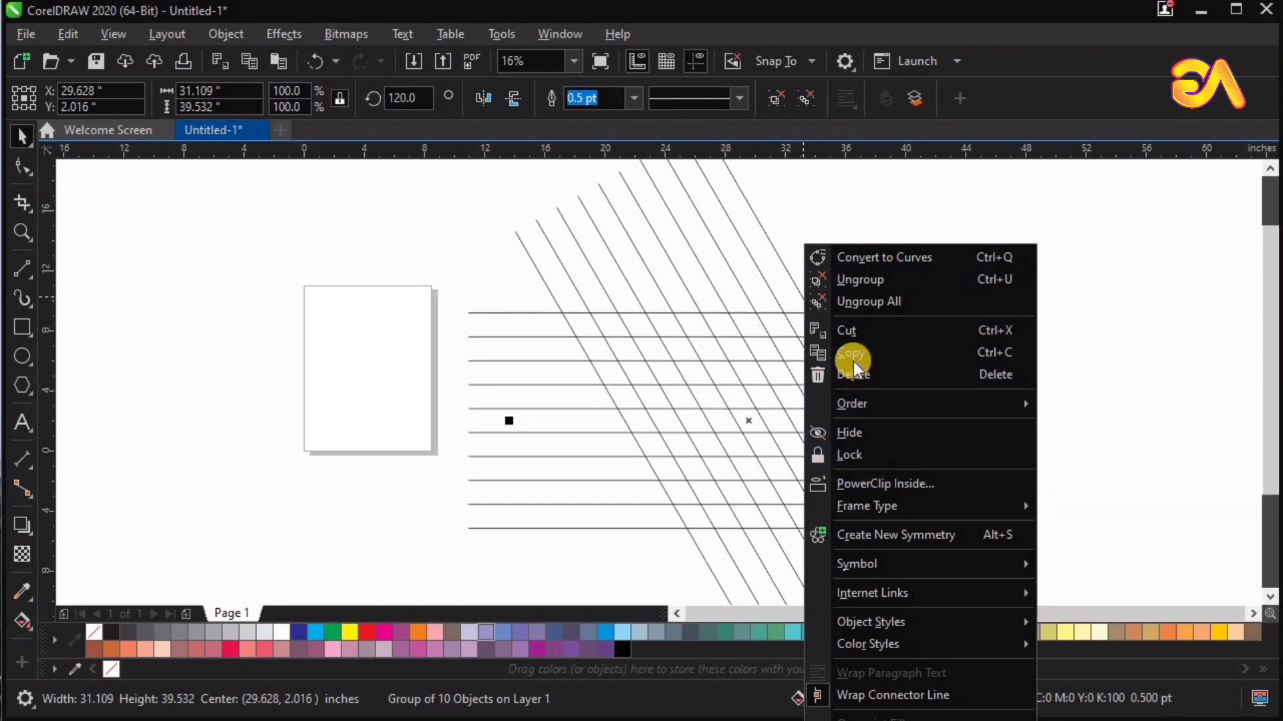
pyautogui.click(851, 352)
# Step: Paste another copy of the line group rotated to 240°, completing the star lattice
pyautogui.rightClick(884, 390)
pyautogui.click(884, 389)
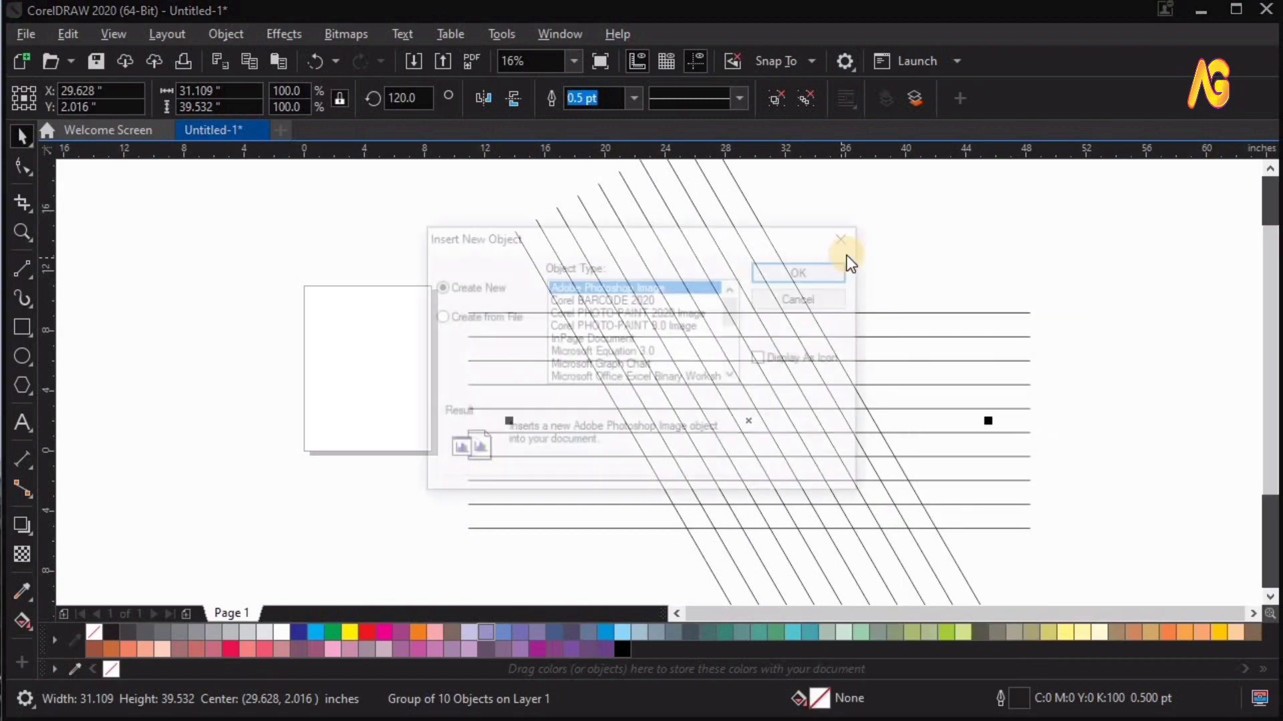
pyautogui.click(811, 295)
pyautogui.rightClick(831, 262)
pyautogui.click(876, 414)
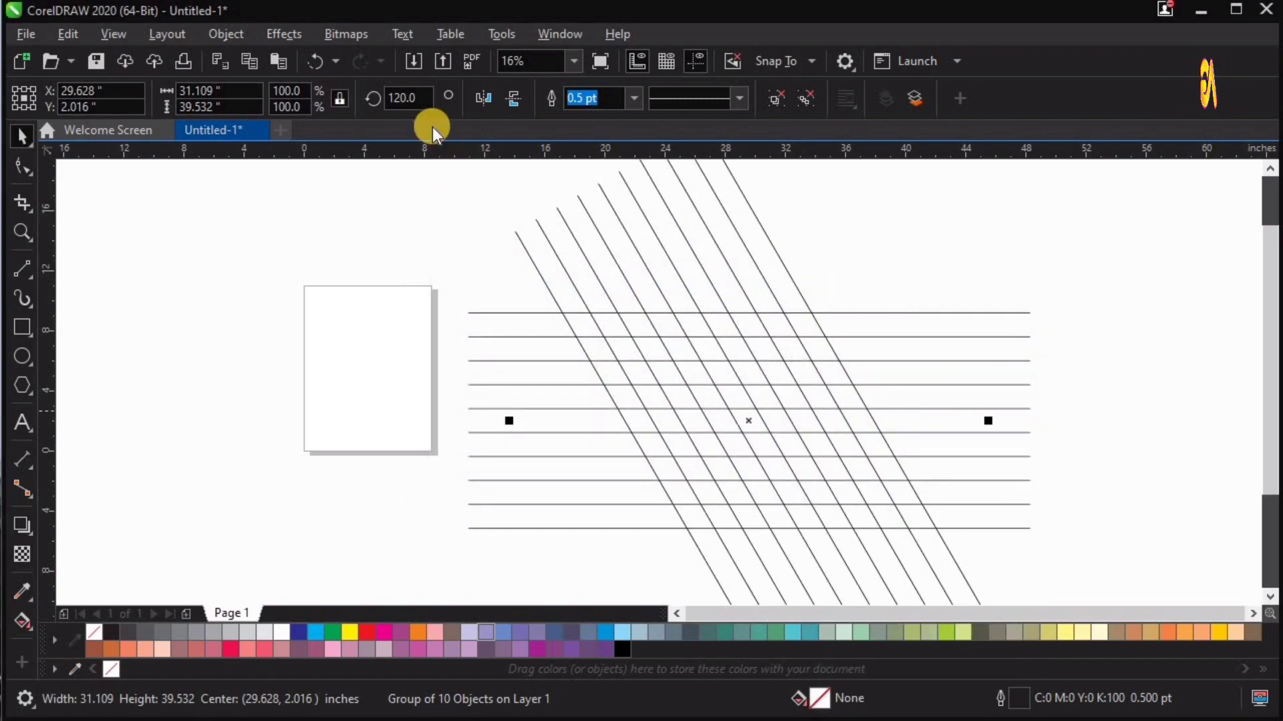
pyautogui.write('240')
pyautogui.press('Return')
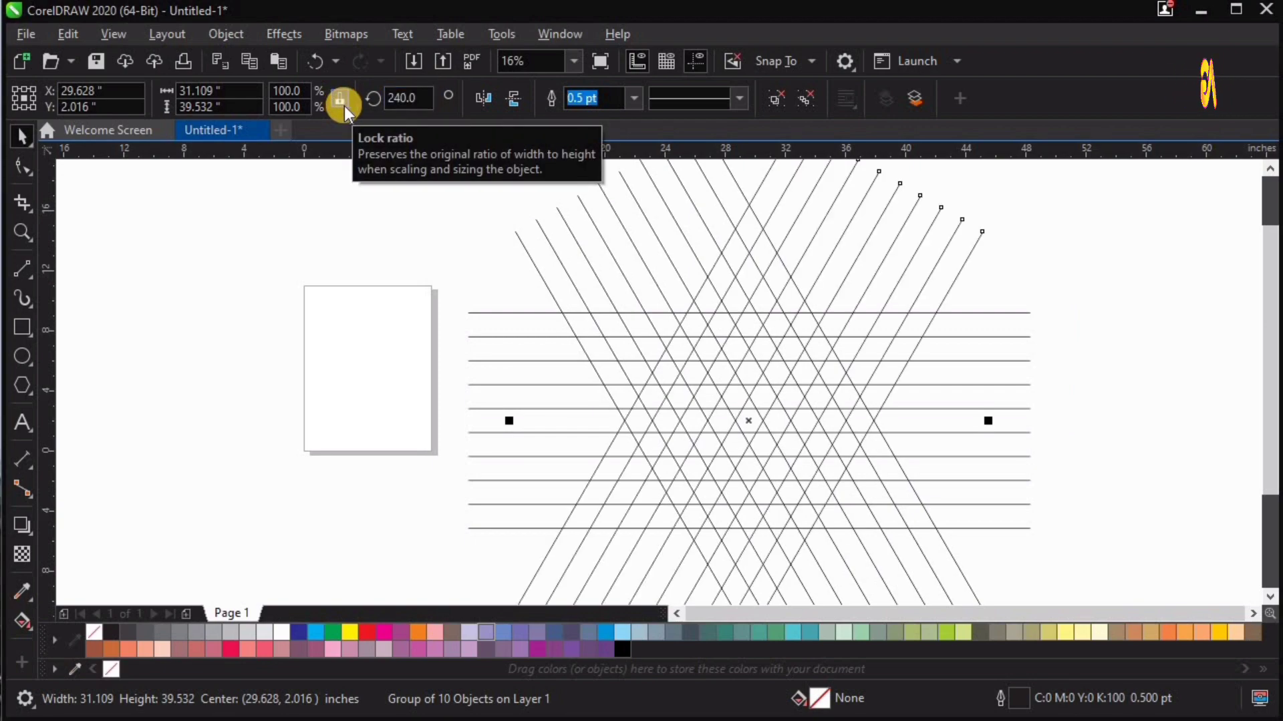
pyautogui.scroll(-1, 740, 324)
pyautogui.press('Escape')
pyautogui.press('F2')
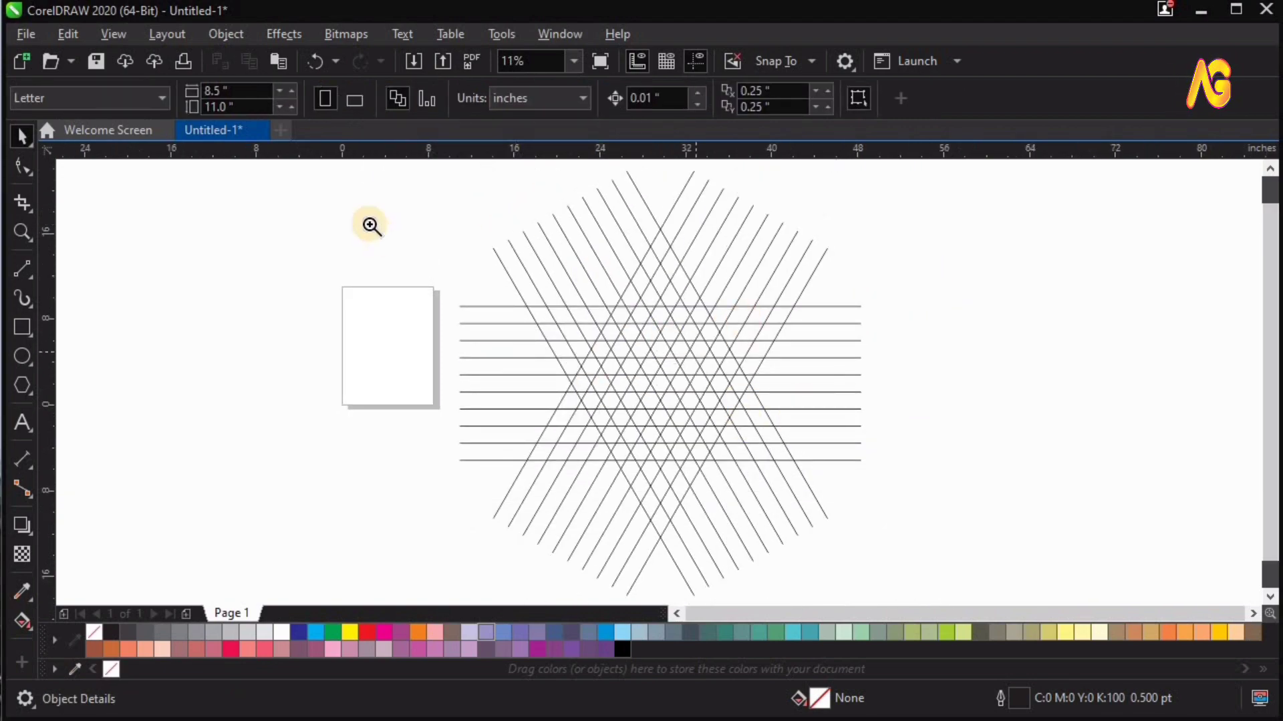
pyautogui.moveTo(366, 223); pyautogui.dragTo(1040, 552)
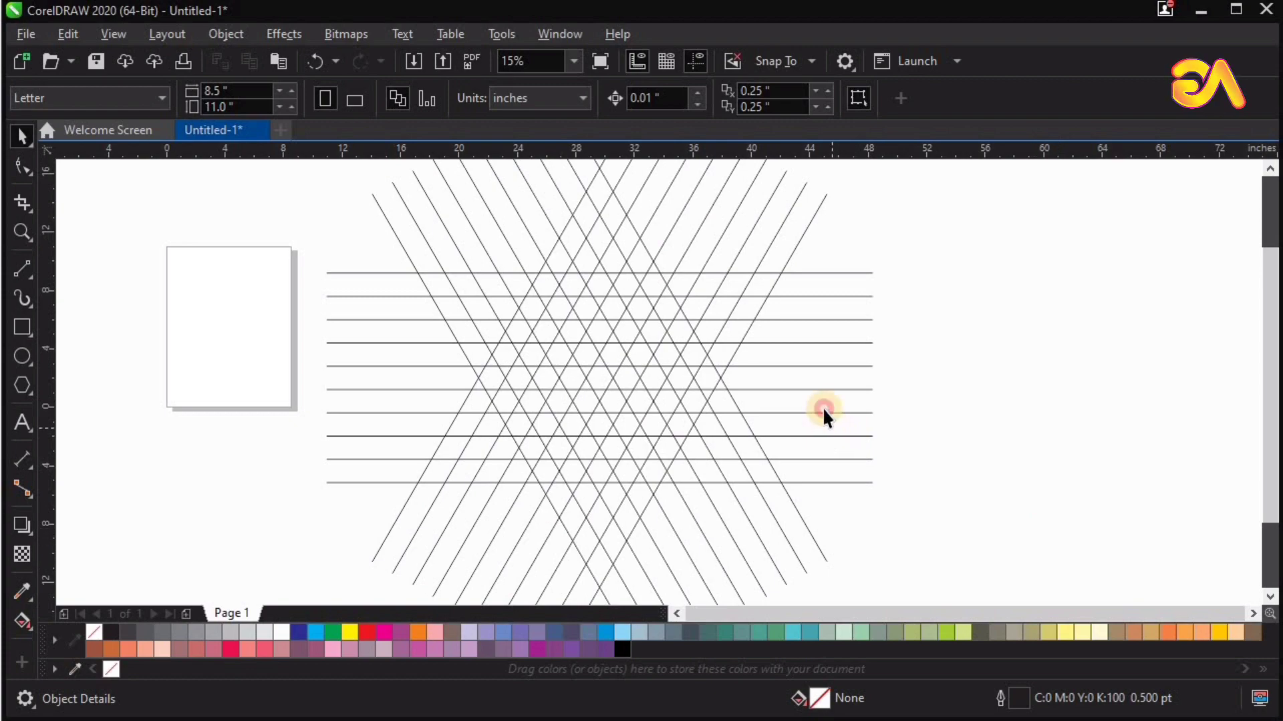
# Step: Ungroup the horizontal lines and copy the two middle lines slightly lower
pyautogui.click(826, 343)
pyautogui.click(776, 99)
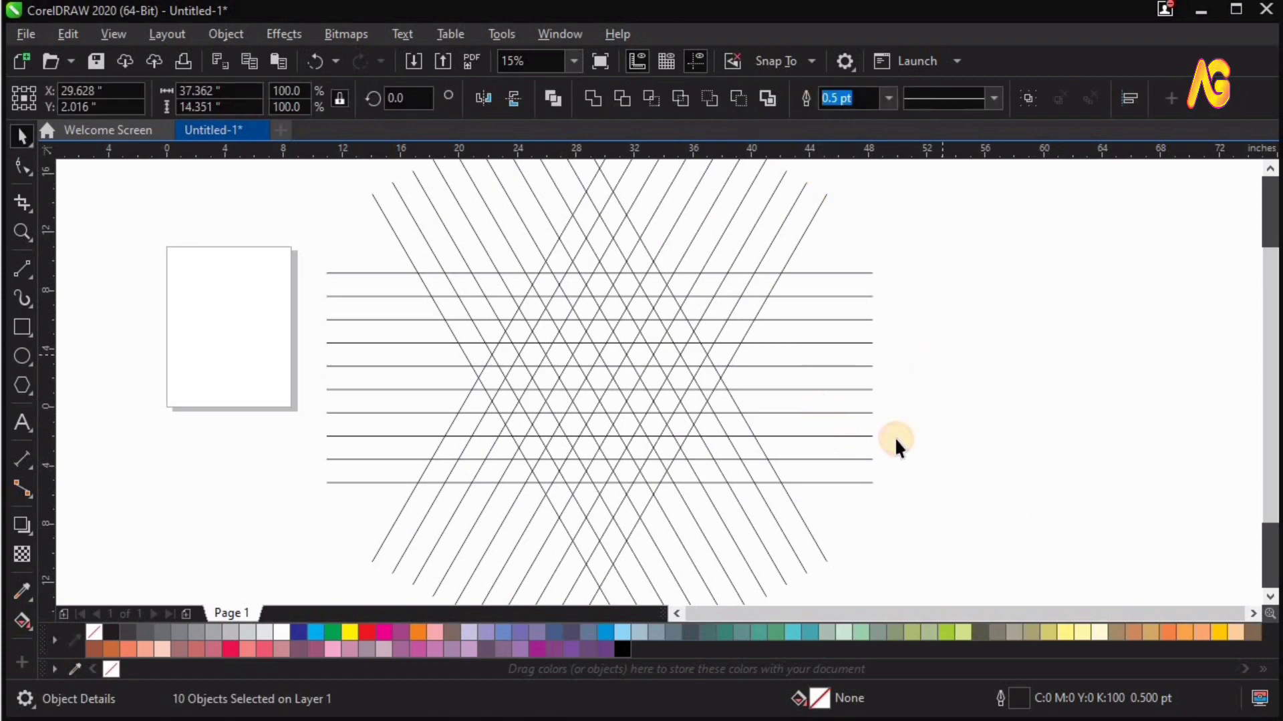
pyautogui.click(895, 437)
pyautogui.click(861, 390)
pyautogui.keyDown('shift'); pyautogui.click(847, 366); pyautogui.keyUp('shift')
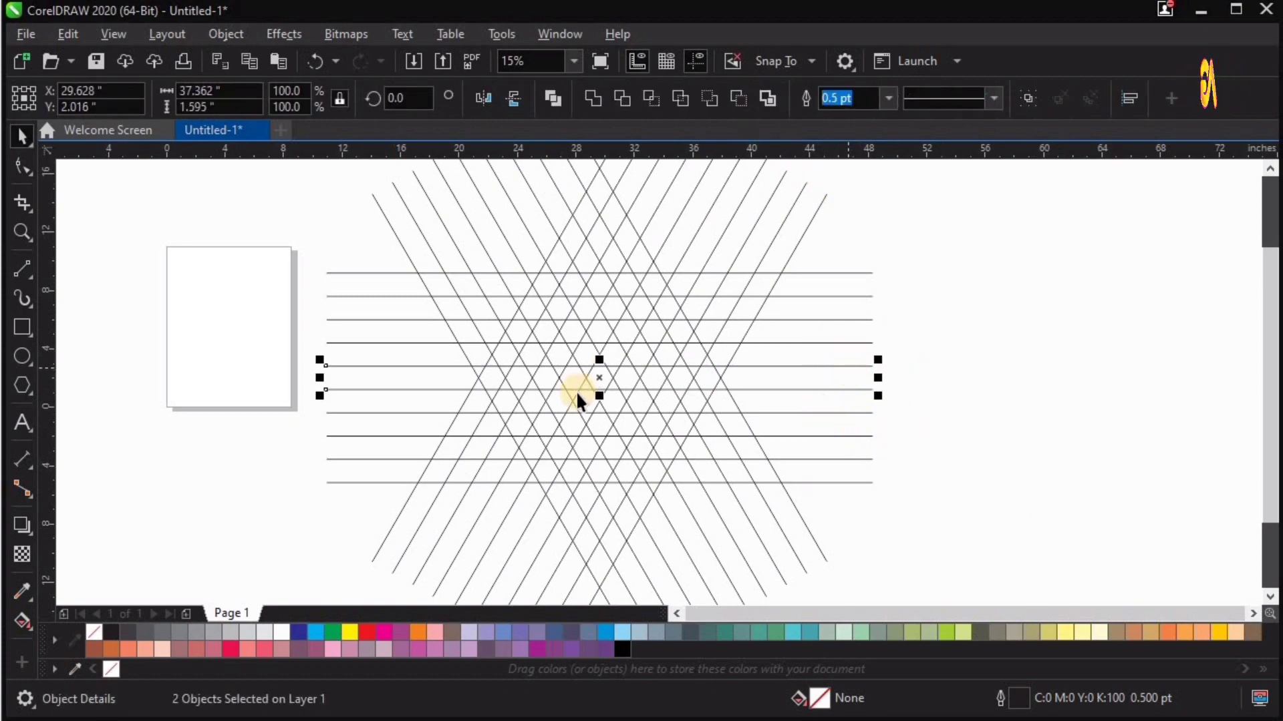
pyautogui.moveTo(601, 382); pyautogui.dragTo(601, 395)
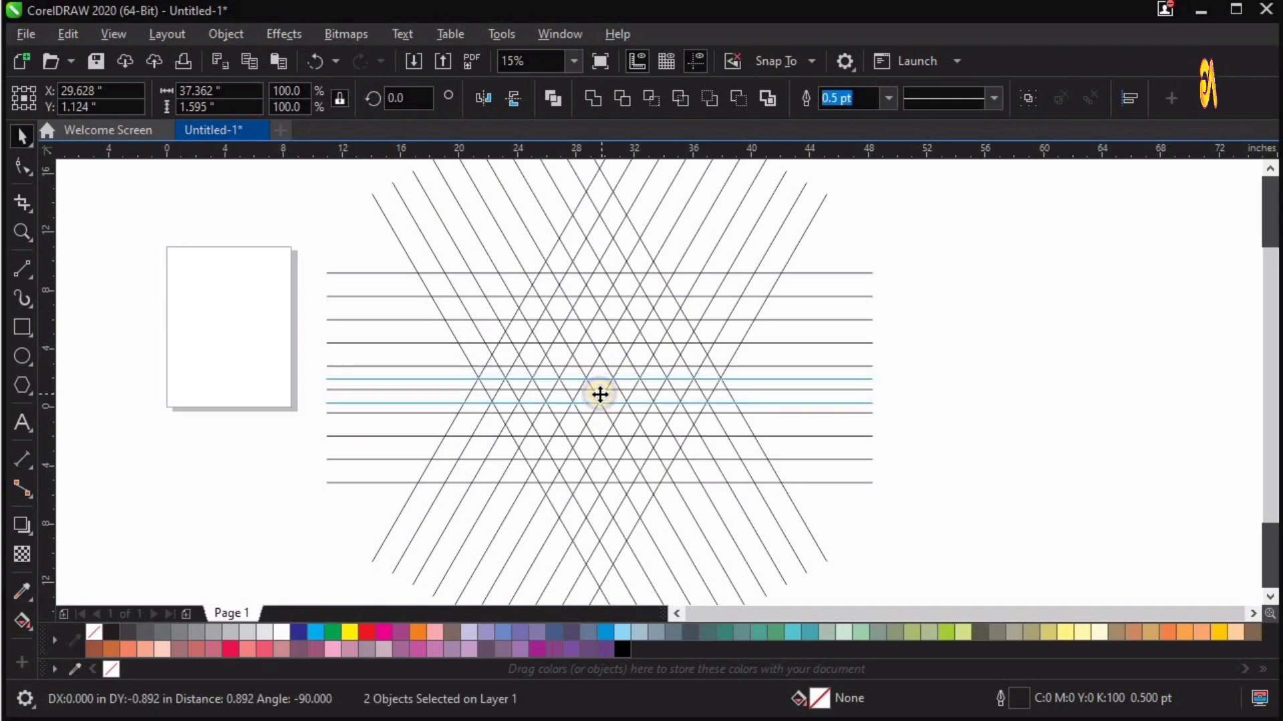
# Step: Enable Snap To Objects and group the two new lines
pyautogui.click(754, 58)
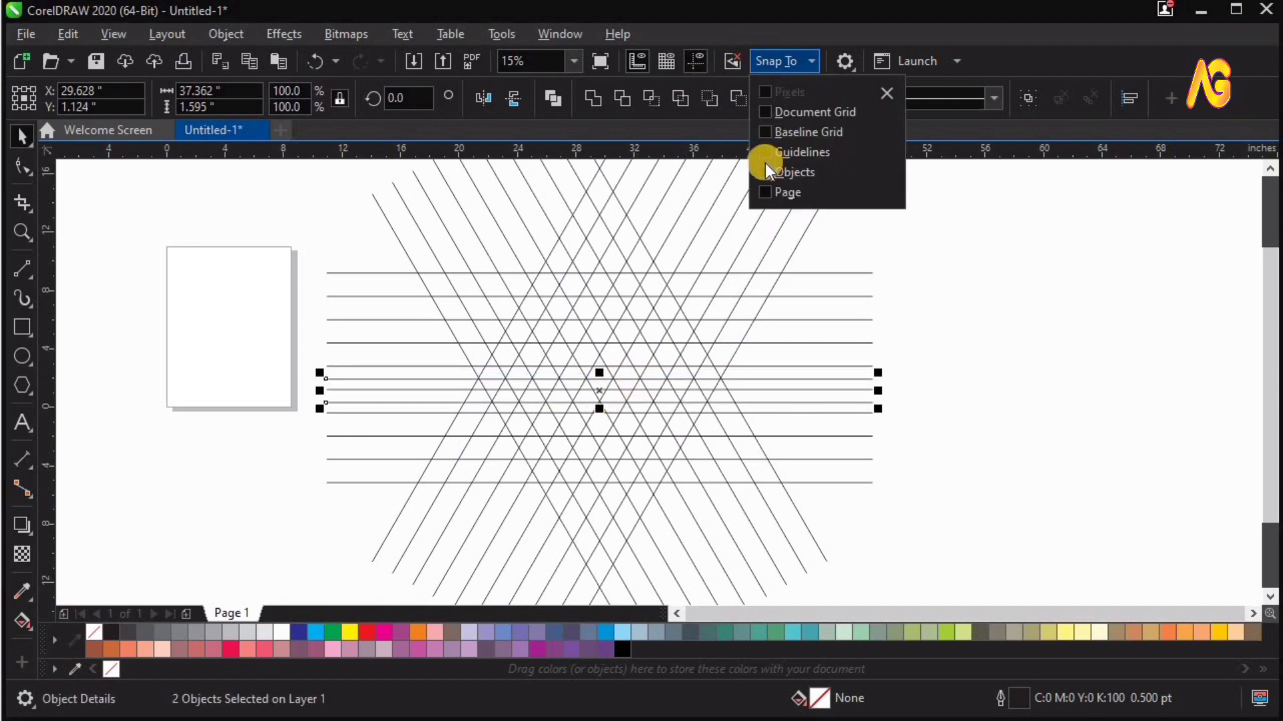
pyautogui.click(767, 170)
pyautogui.click(985, 353)
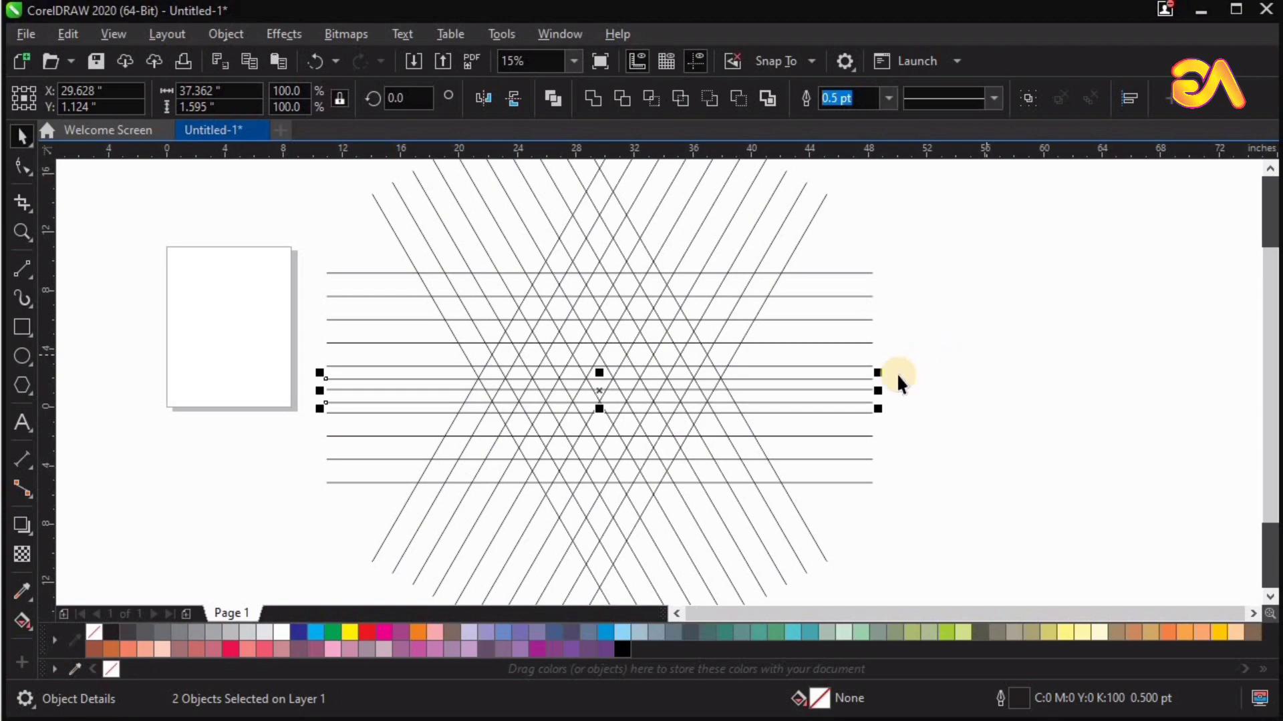
pyautogui.hotkey('ctrl', 'g')
pyautogui.scroll(-2, 869, 384)
pyautogui.press('z')
pyautogui.click(598, 384)
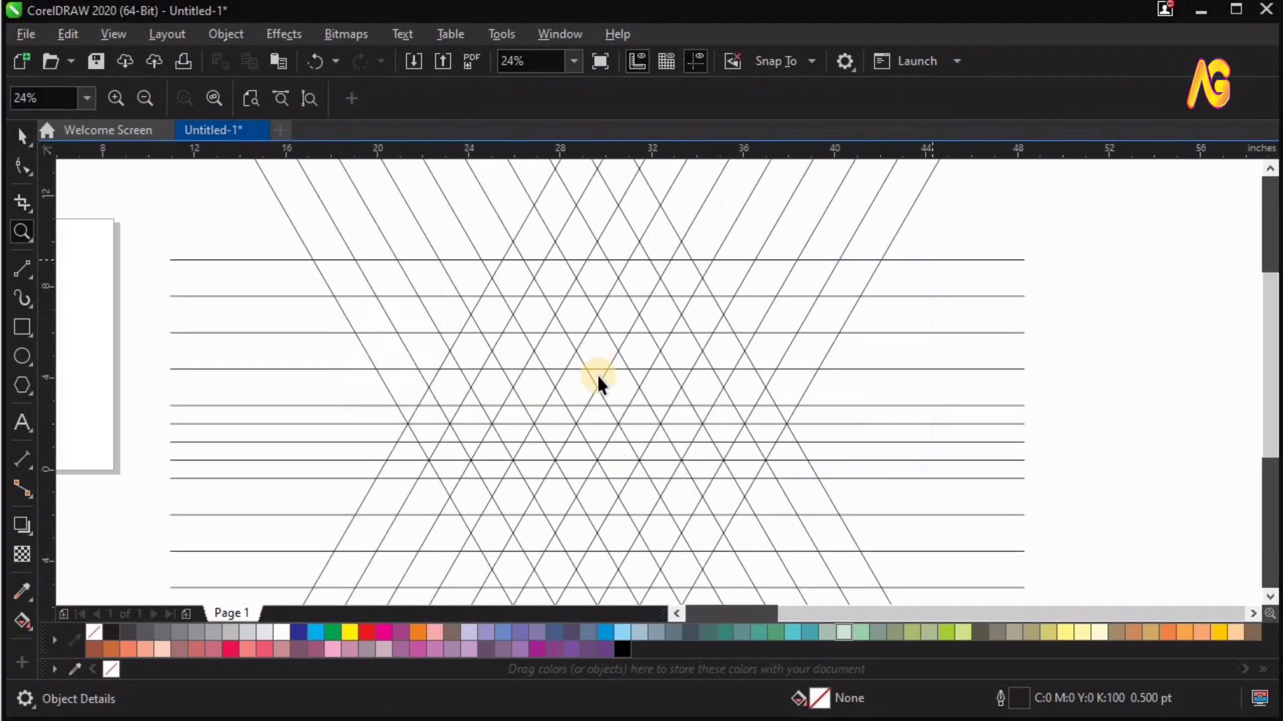
pyautogui.press('space')
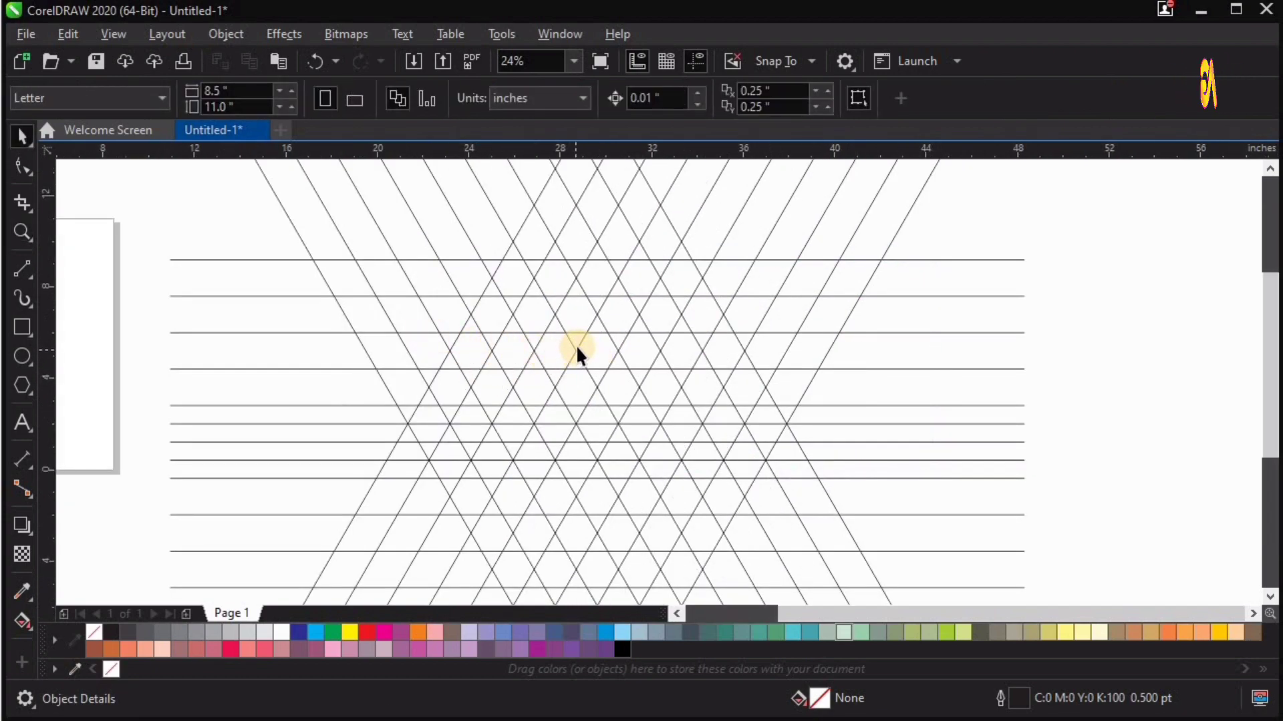
# Step: Smart-fill the bottom band and lower triangles of the A light green
pyautogui.moveTo(575, 346); pyautogui.dragTo(598, 352)
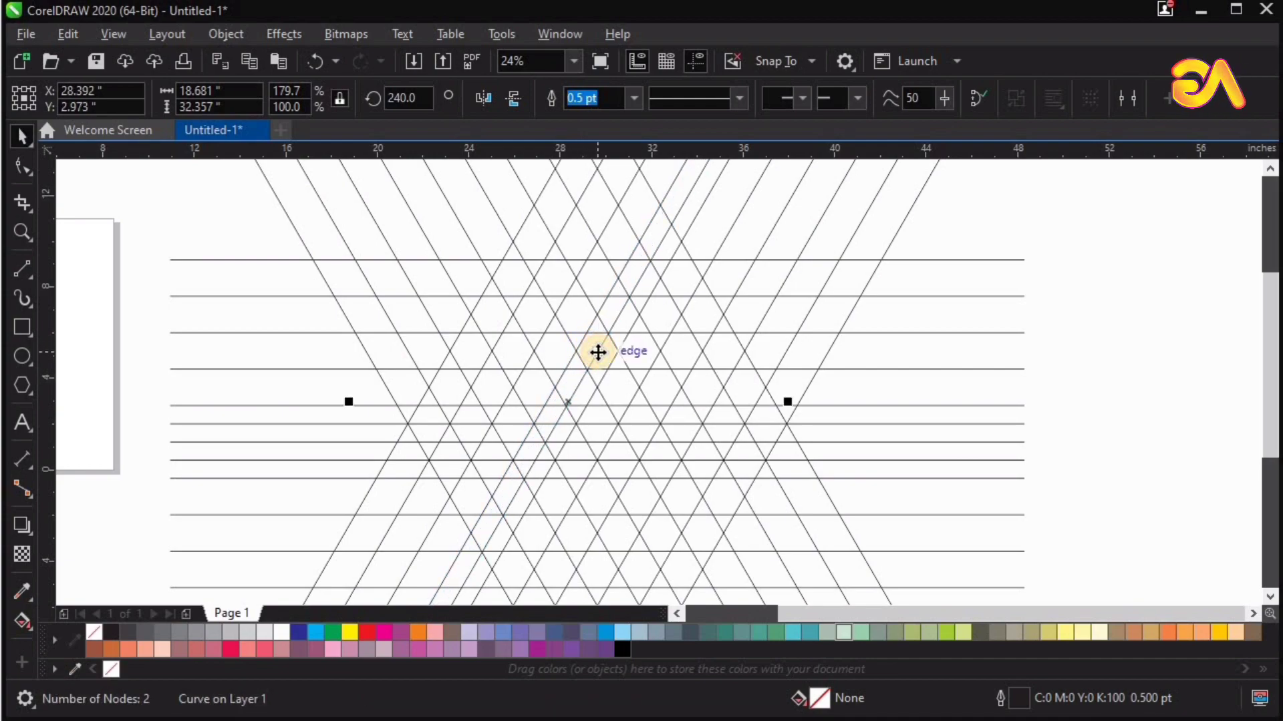
pyautogui.scroll(-1, 835, 320)
pyautogui.click(900, 281)
pyautogui.click(728, 478)
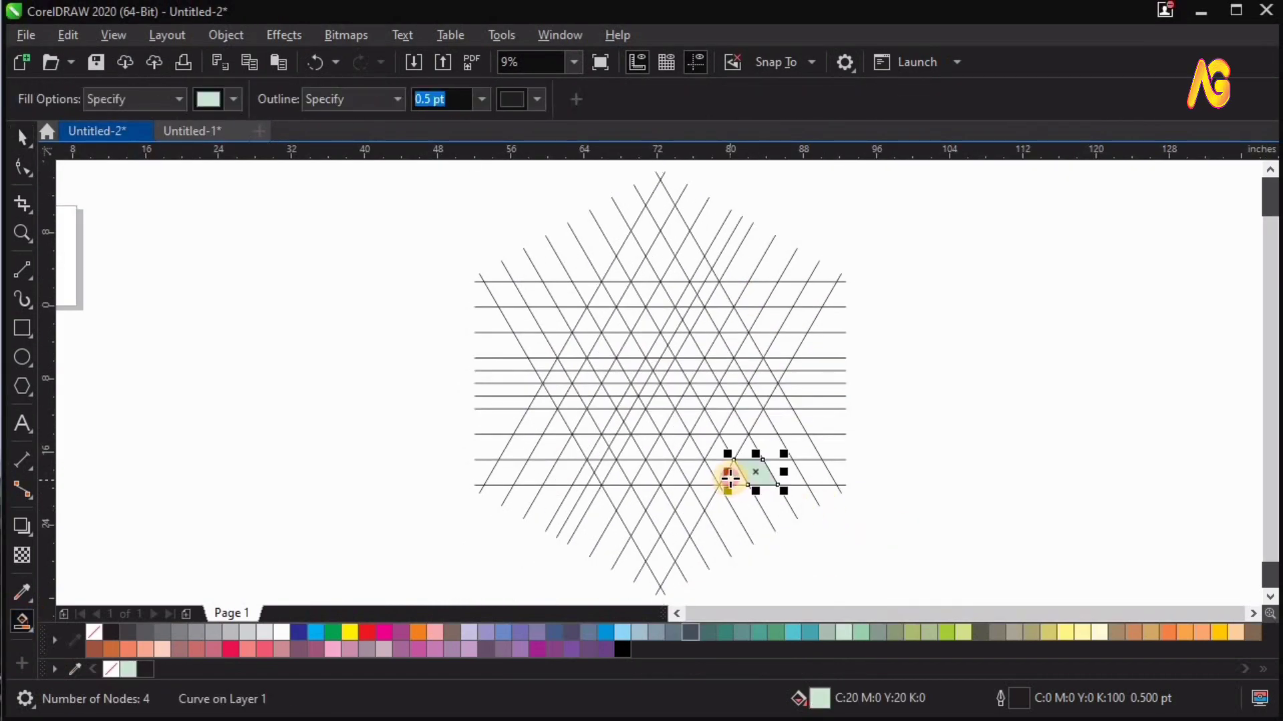
pyautogui.click(671, 474)
pyautogui.click(615, 473)
pyautogui.click(745, 444)
pyautogui.click(714, 421)
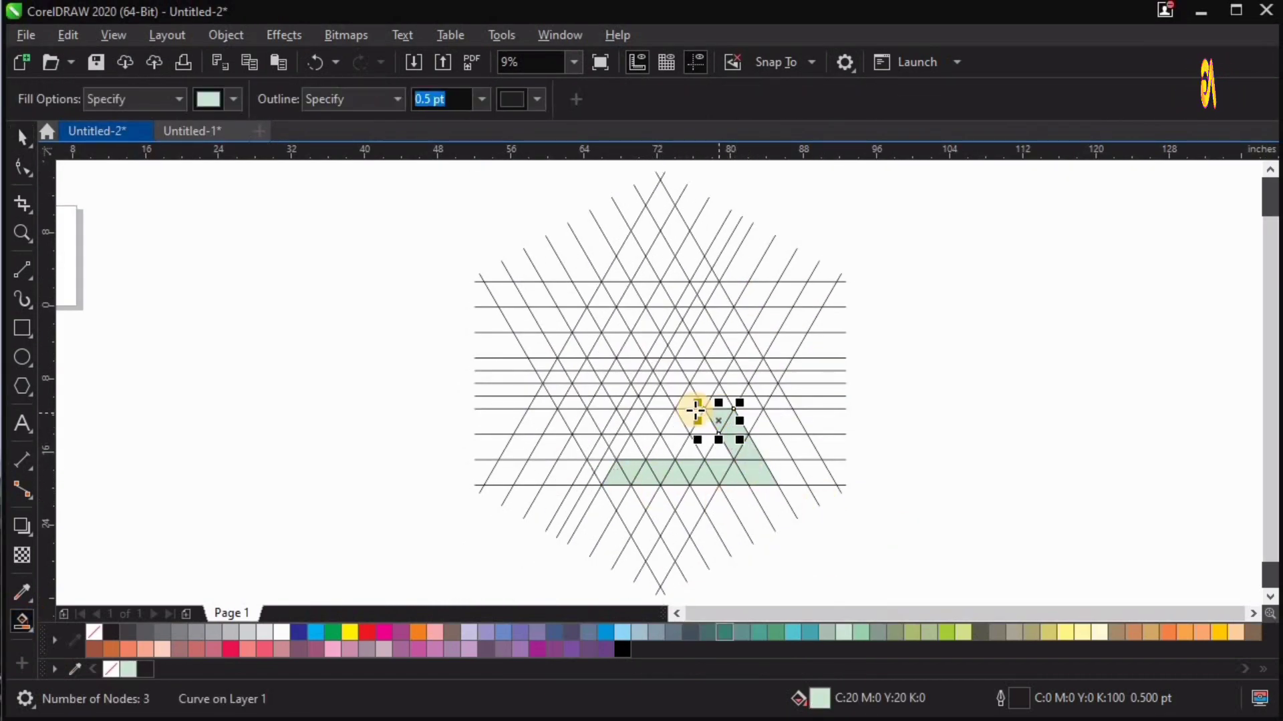
pyautogui.click(647, 426)
pyautogui.click(596, 424)
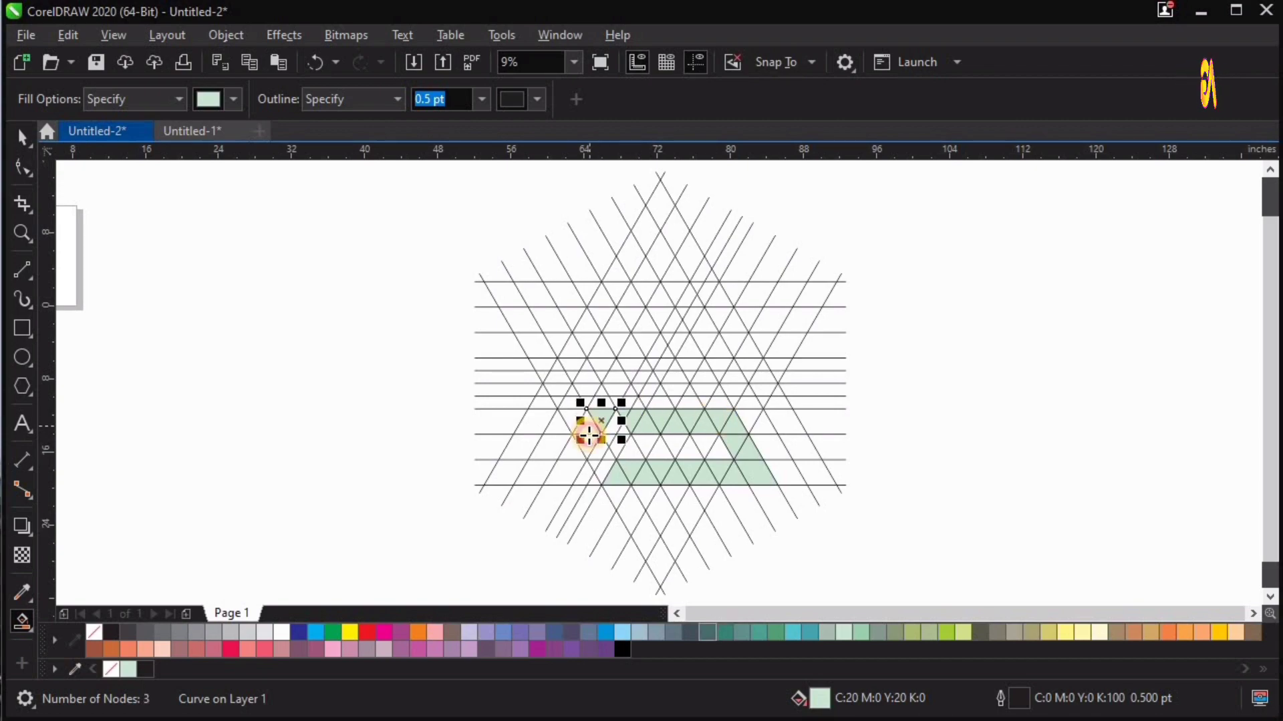
pyautogui.click(565, 467)
pyautogui.click(615, 391)
# Step: Fill the left band, apex, inner trapezoid and right band pieces to complete the A
pyautogui.press('F2')
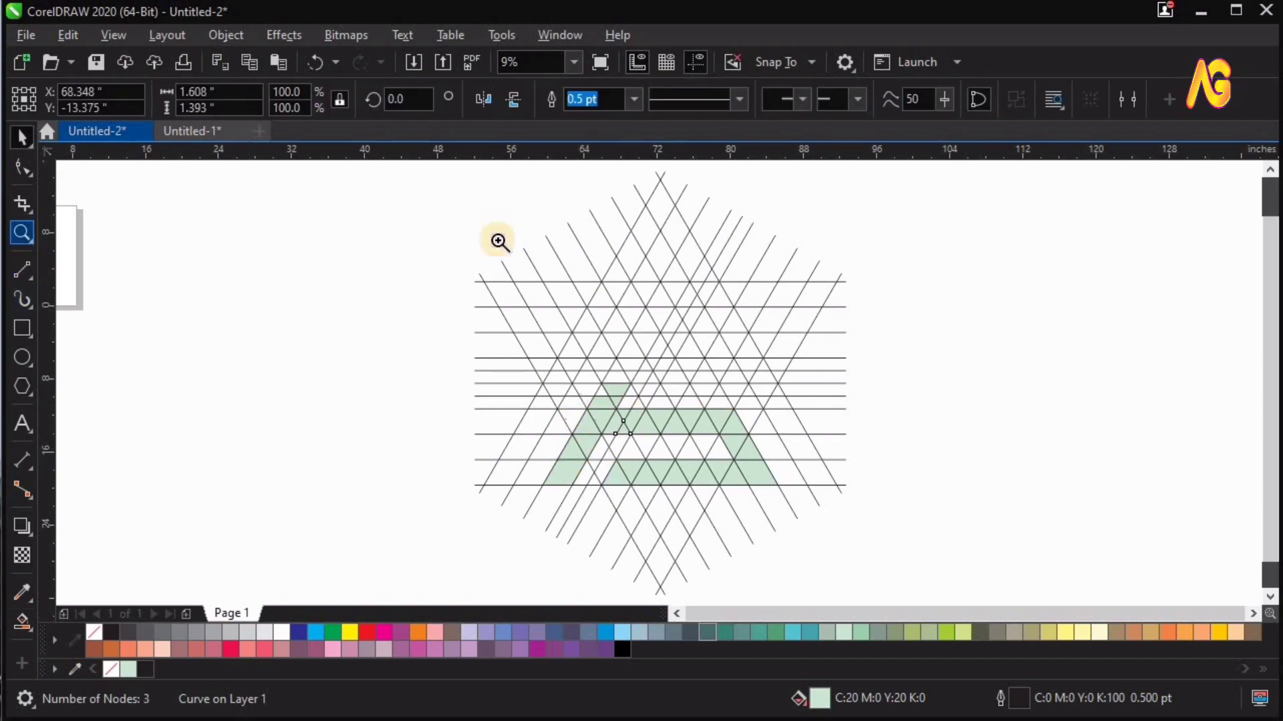
pyautogui.click(499, 369)
pyautogui.click(598, 391)
pyautogui.click(618, 334)
pyautogui.click(647, 277)
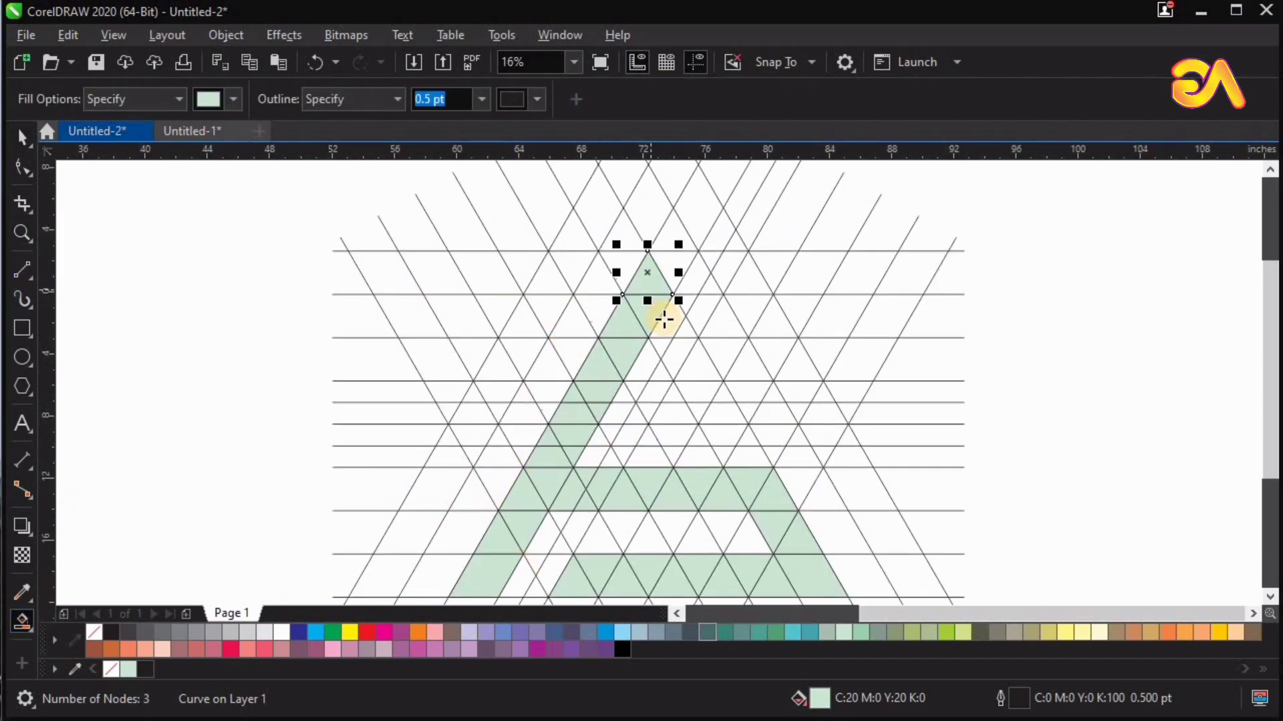
pyautogui.click(668, 321)
pyautogui.click(688, 361)
pyautogui.click(723, 394)
pyautogui.click(723, 418)
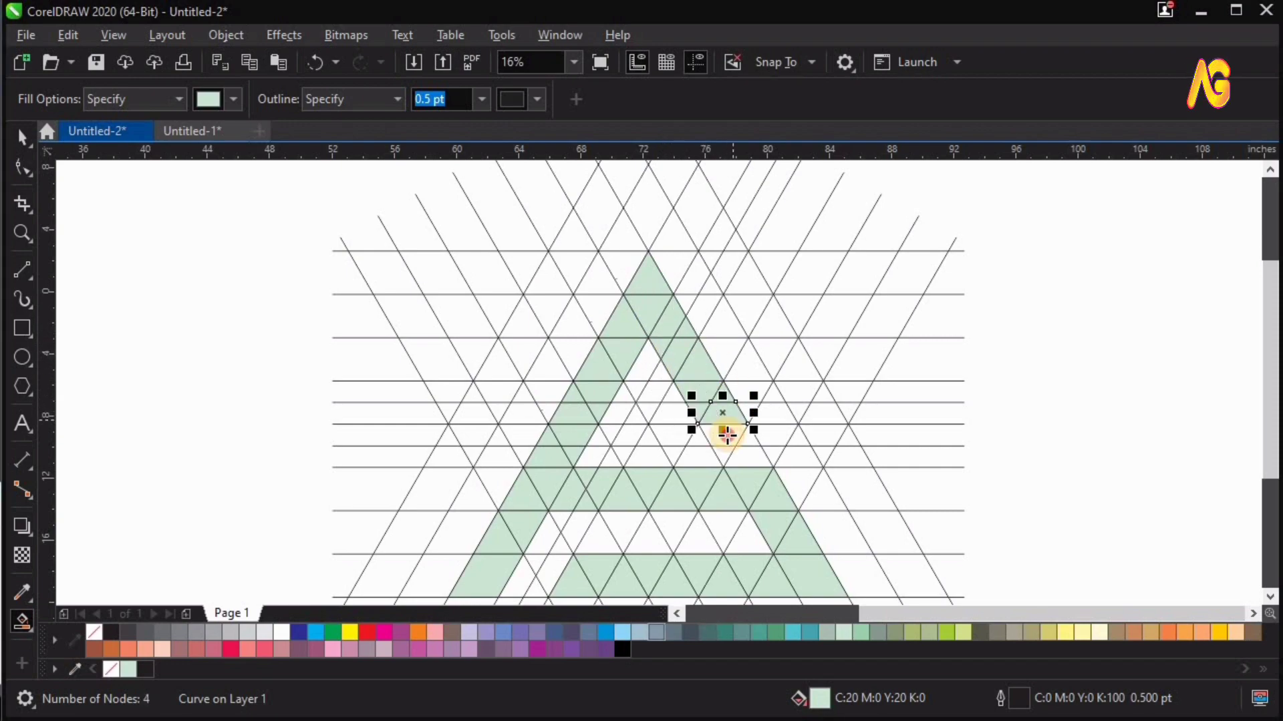
pyautogui.click(695, 437)
pyautogui.click(648, 418)
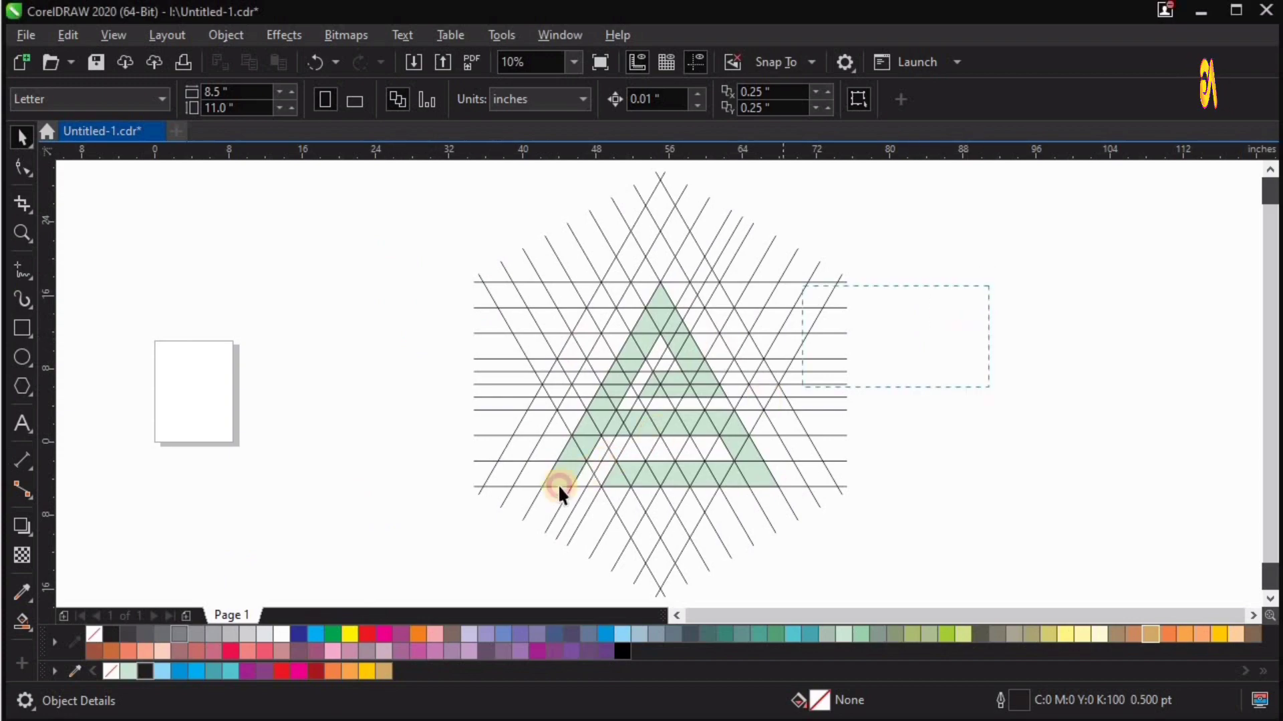
# Step: Drag a copy of the green A pieces to the right of the grid
pyautogui.moveTo(532, 498); pyautogui.dragTo(534, 494)
pyautogui.moveTo(668, 424); pyautogui.dragTo(1122, 436)
pyautogui.press('z')
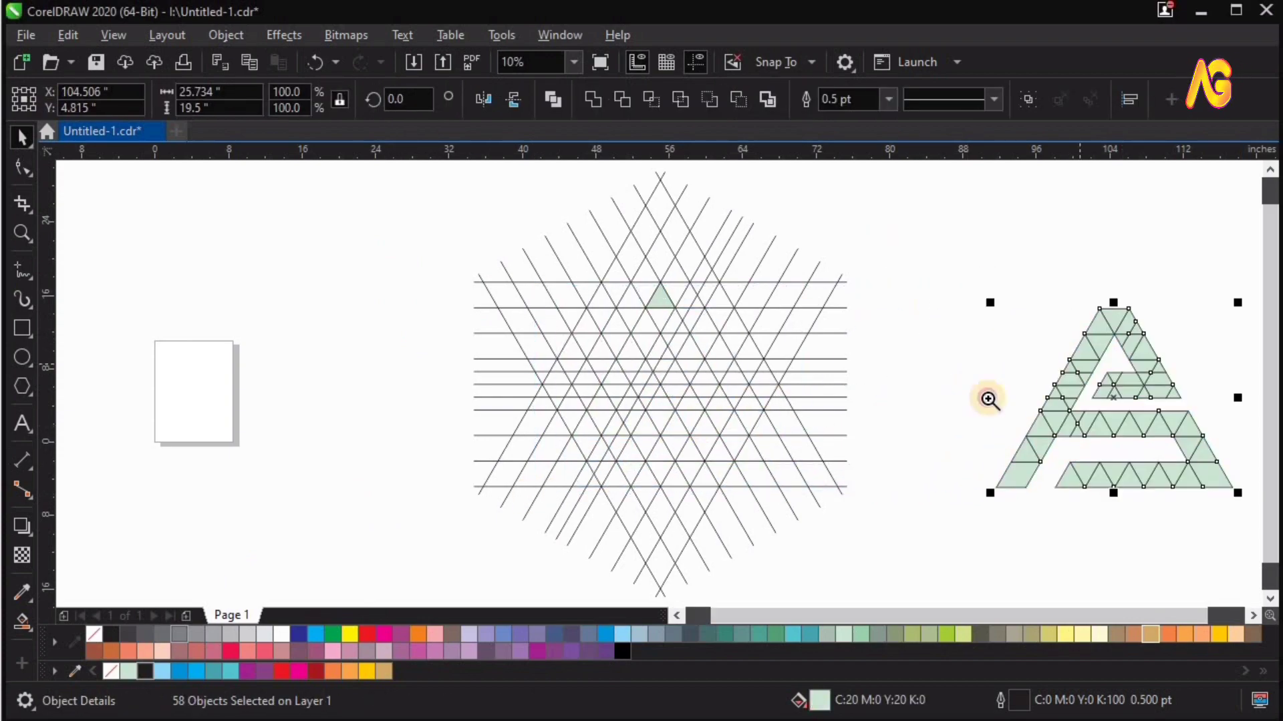
pyautogui.moveTo(1159, 249); pyautogui.dragTo(902, 468)
pyautogui.hotkey('ctrl', 'z')
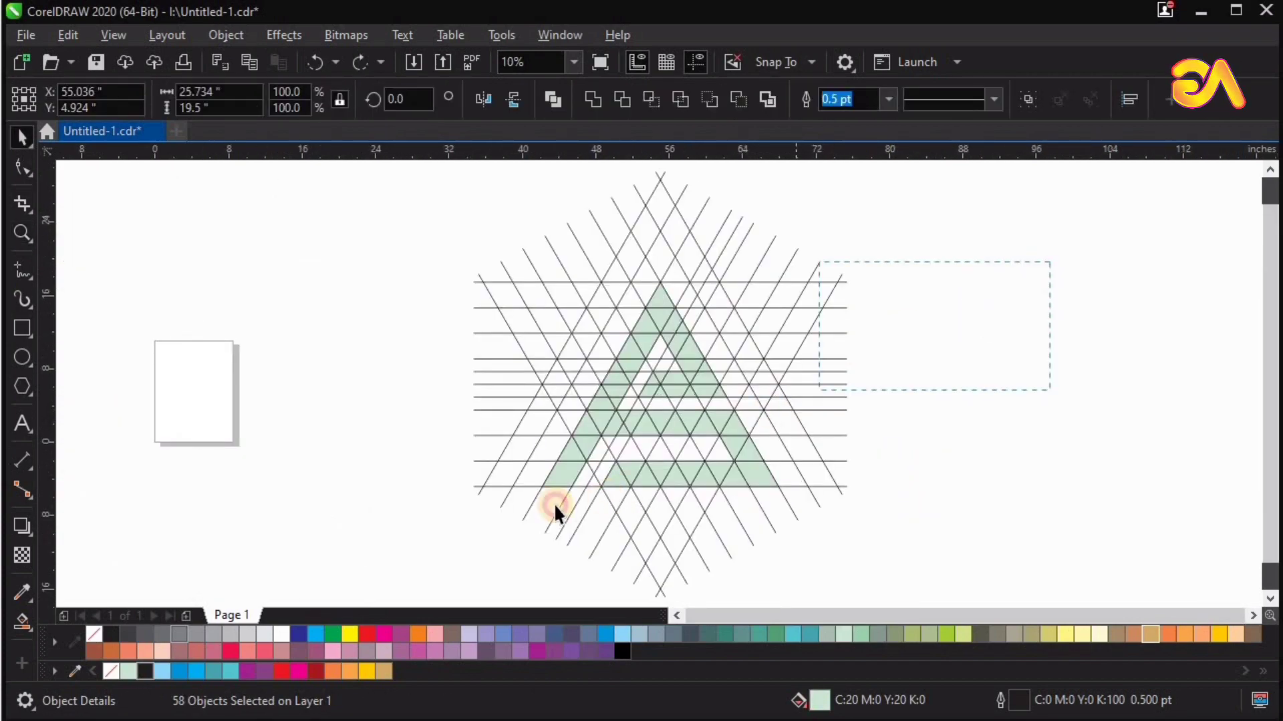
pyautogui.hotkey('ctrl', 'shift', 'z')
# Step: Try welding the copied pieces into one shape, then undo it and deselect
pyautogui.press('z')
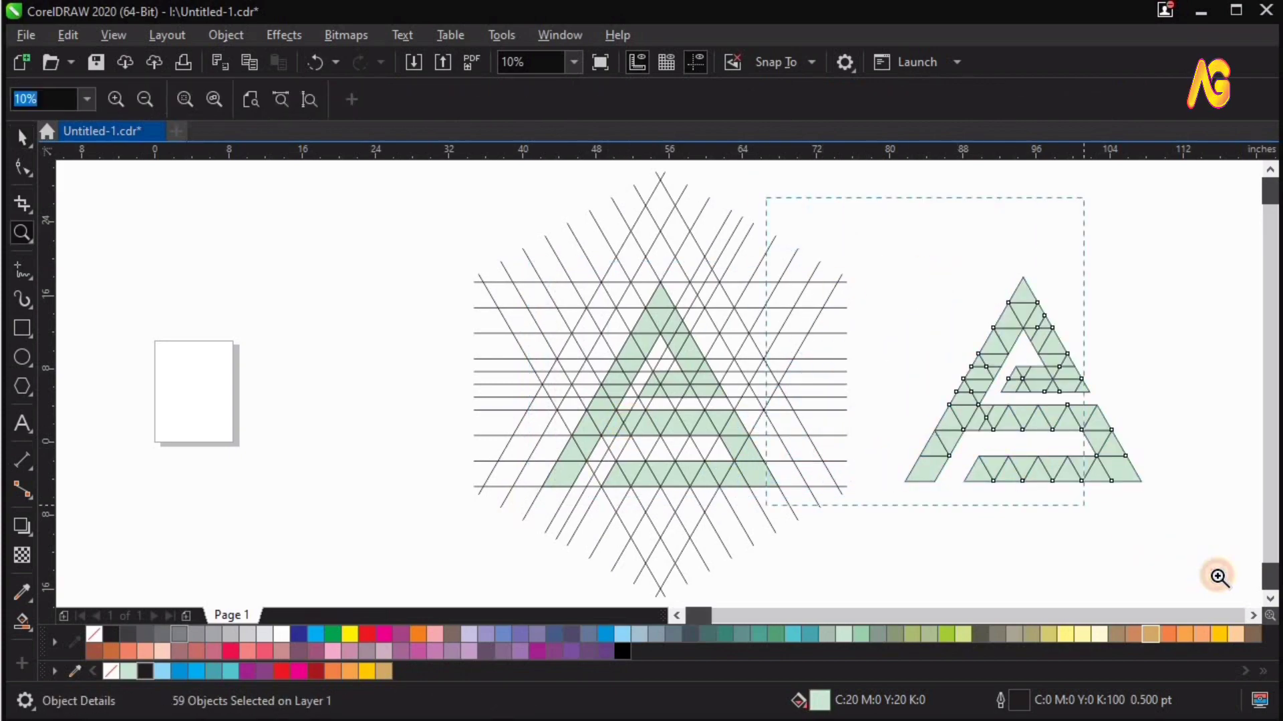
pyautogui.moveTo(768, 195); pyautogui.dragTo(1083, 487)
pyautogui.press('space')
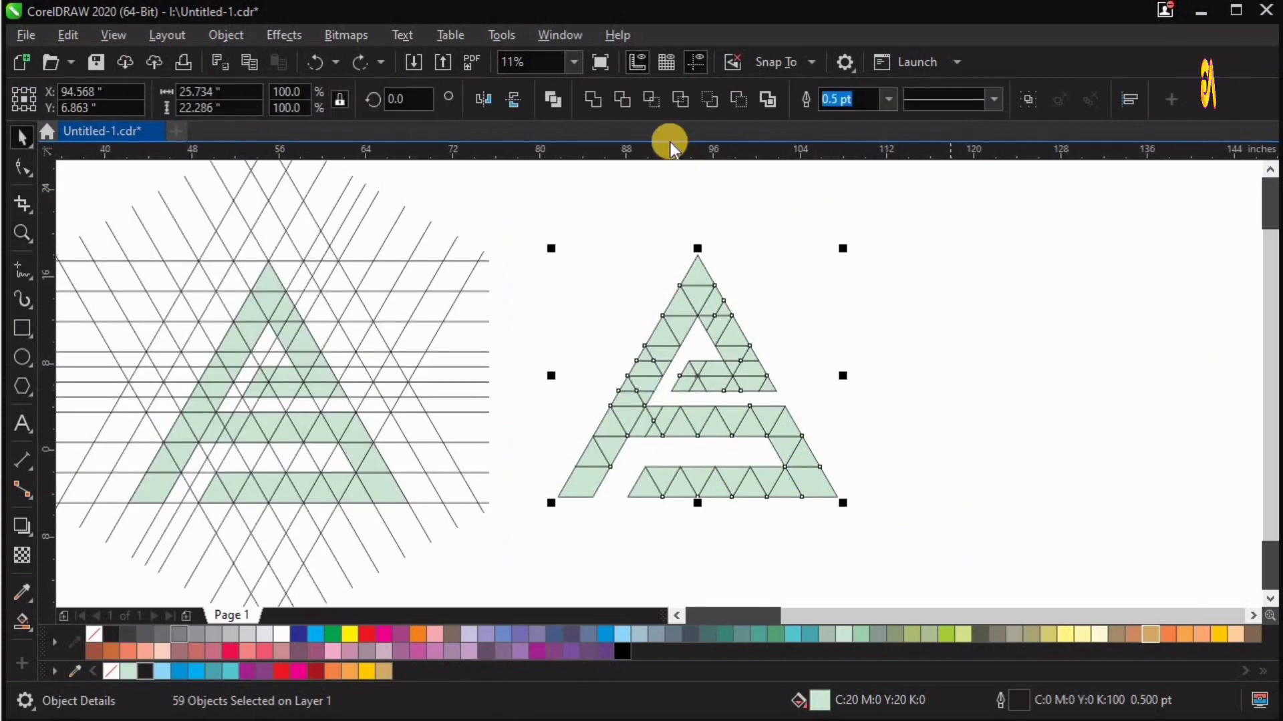
pyautogui.click(594, 109)
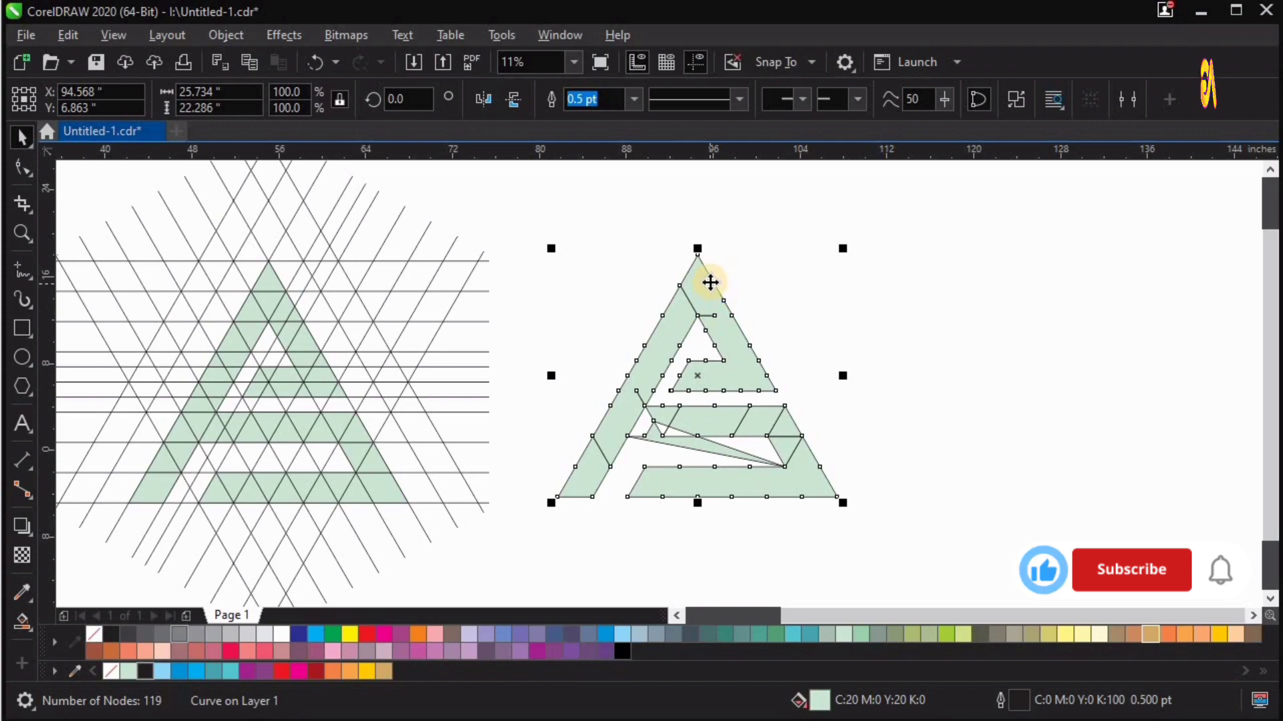
pyautogui.hotkey('ctrl', 'z')
pyautogui.click(695, 254)
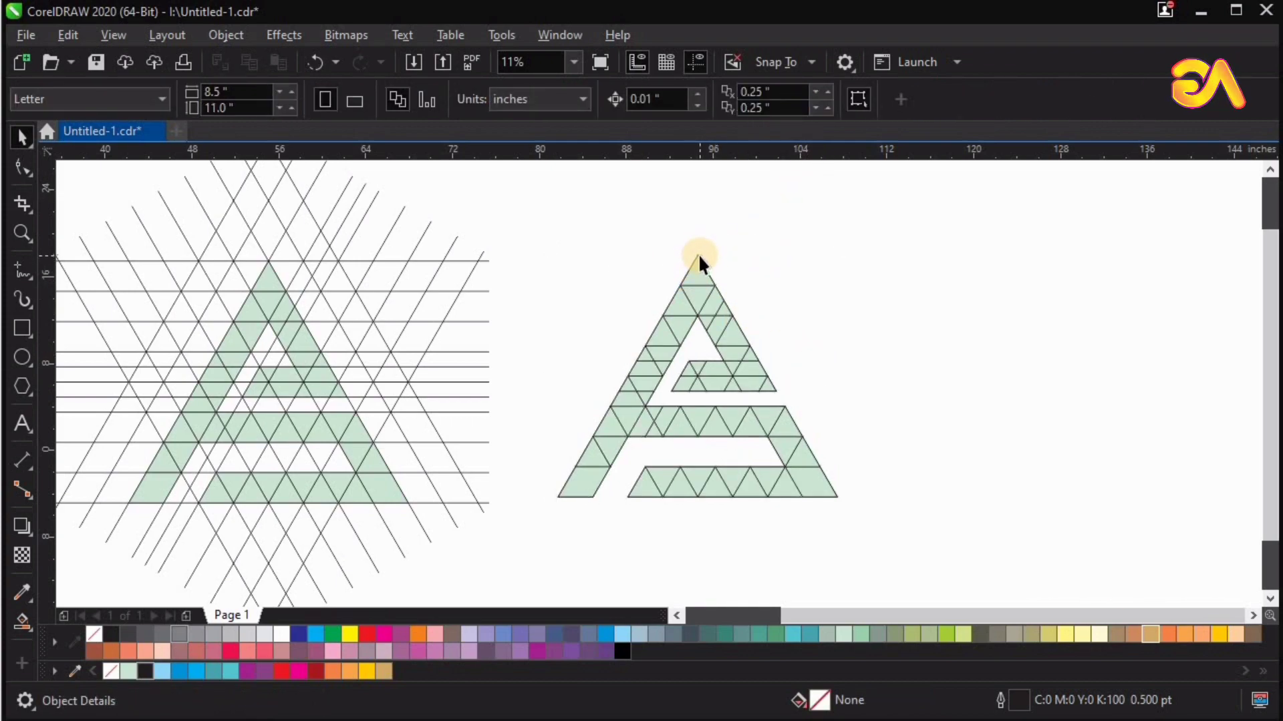
# Step: Drag another copy of the A further right and fill it solid black
pyautogui.moveTo(699, 254); pyautogui.dragTo(1083, 243)
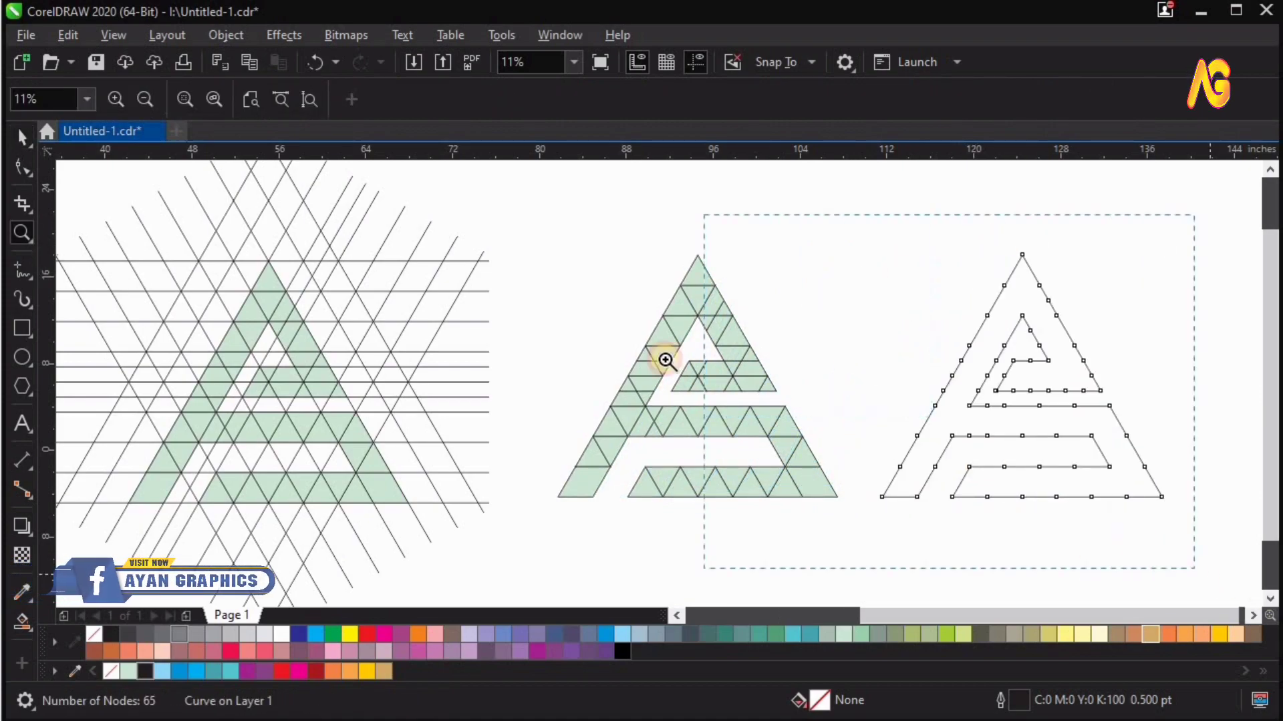
pyautogui.scroll(1, 664, 361)
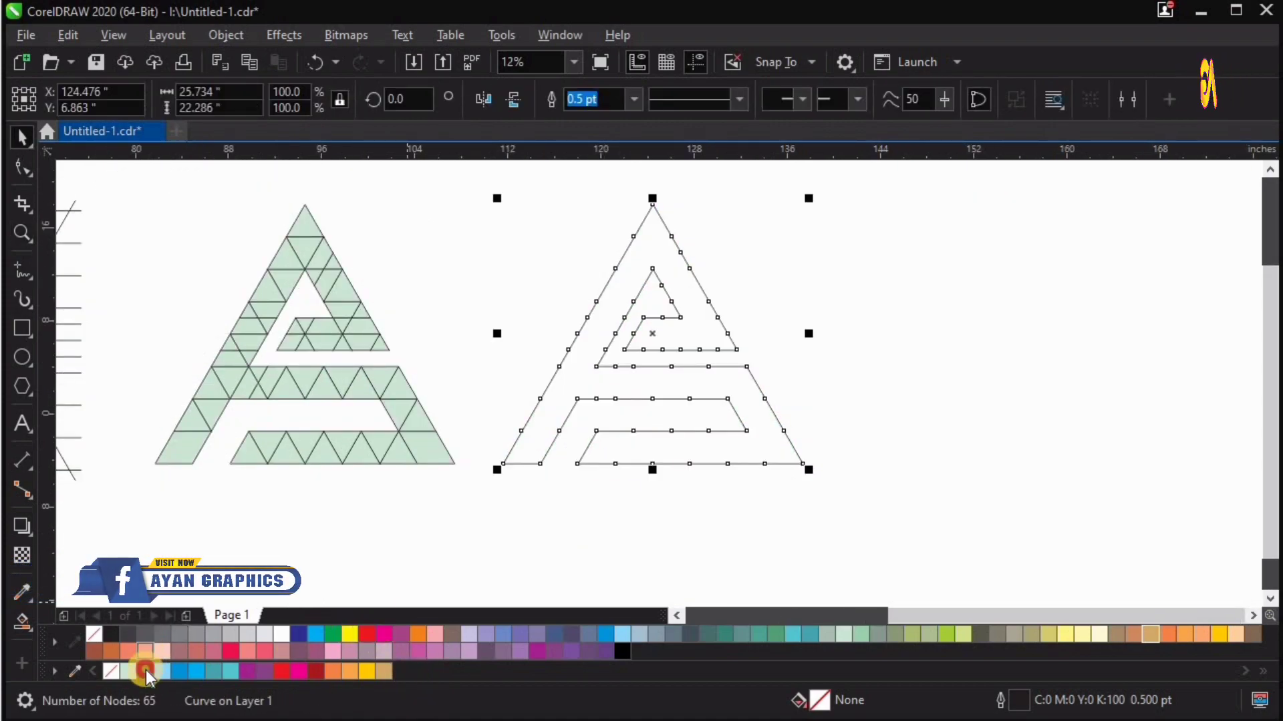
pyautogui.moveTo(145, 671); pyautogui.dragTo(652, 409)
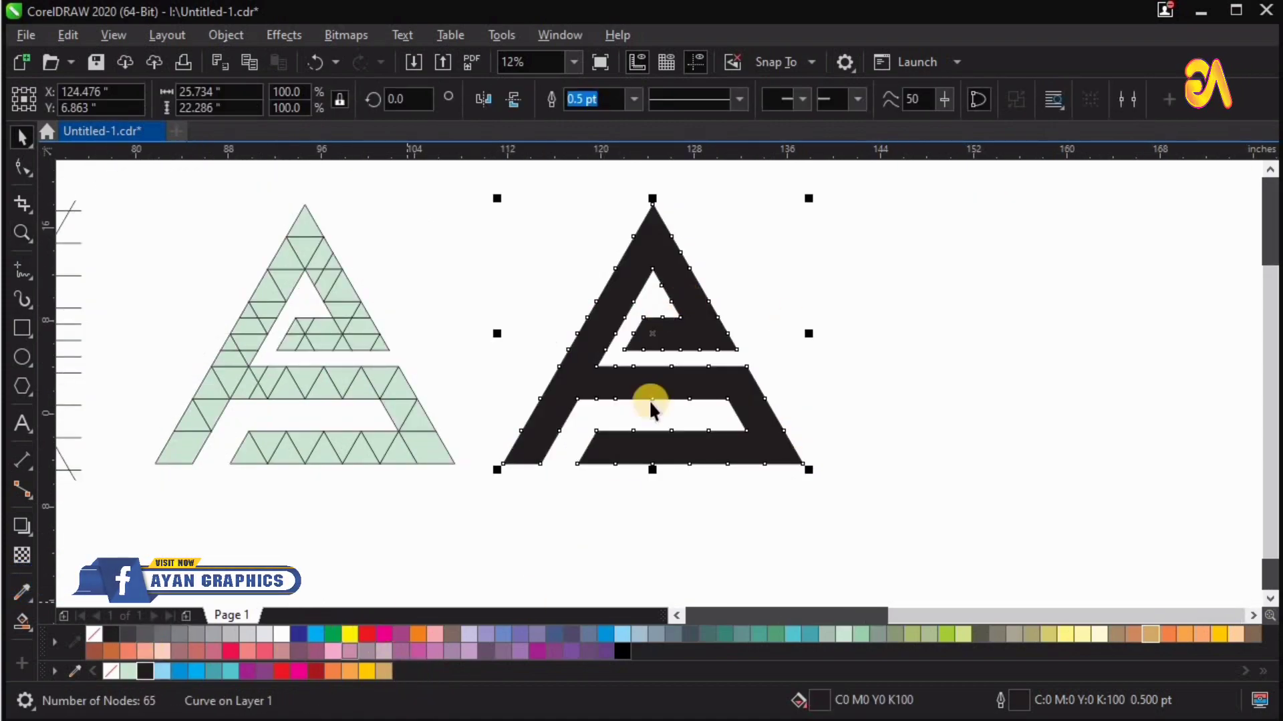
pyautogui.click(1027, 434)
pyautogui.scroll(-1, 622, 263)
pyautogui.scroll(-1, 591, 211)
# Step: Delete the grid and green A, and remove the black fill from the remaining A
pyautogui.moveTo(595, 190); pyautogui.dragTo(204, 444)
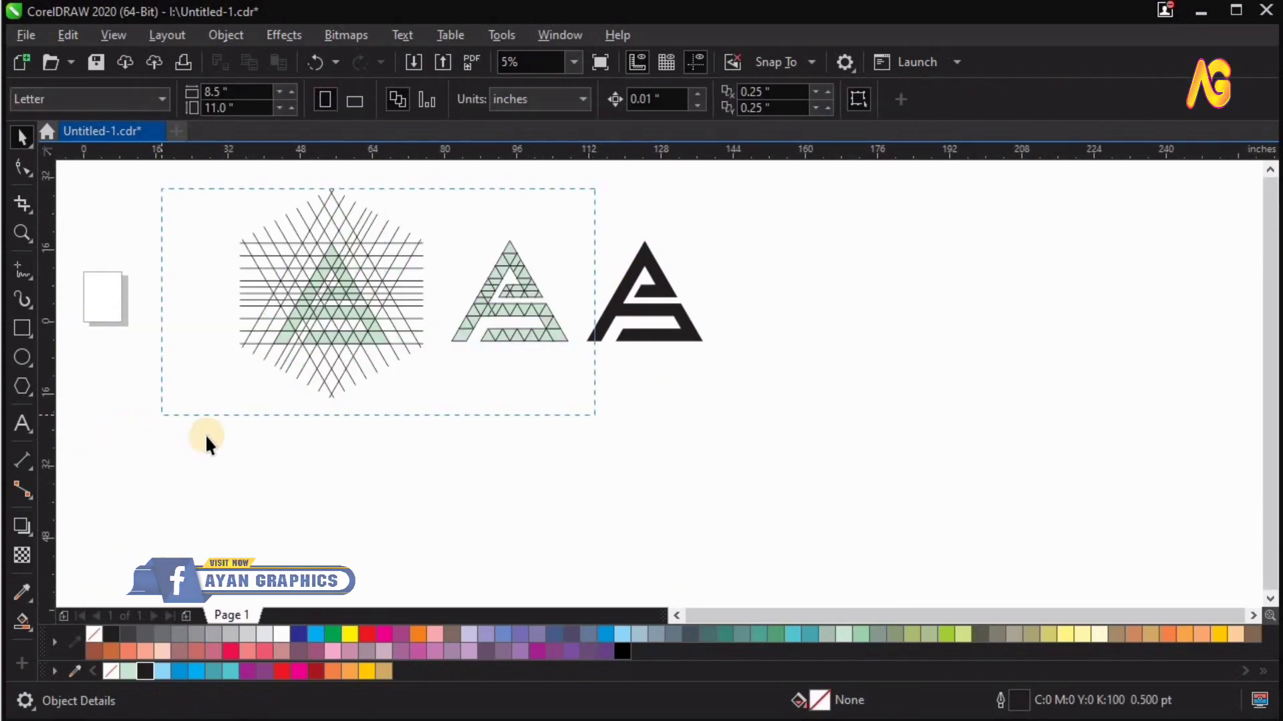
pyautogui.press('Delete')
pyautogui.press('F4')
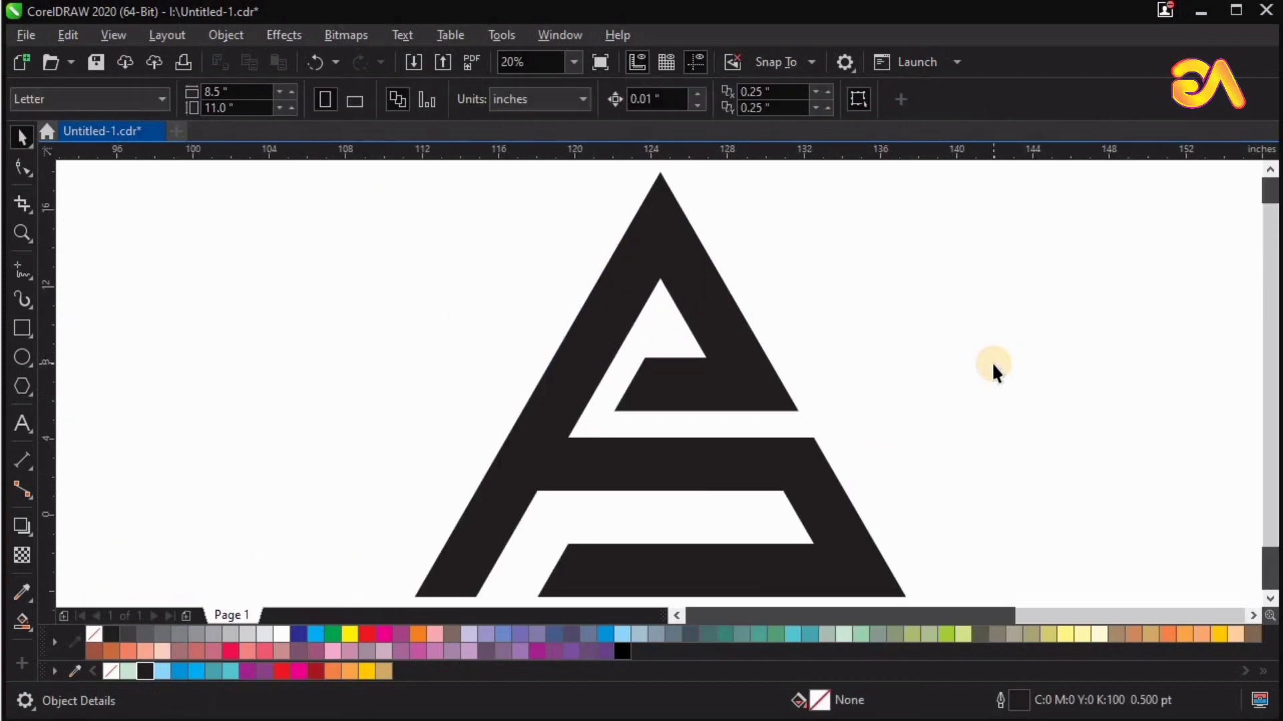
pyautogui.scroll(-1, 991, 362)
pyautogui.click(594, 389)
pyautogui.scroll(2, 223, 568)
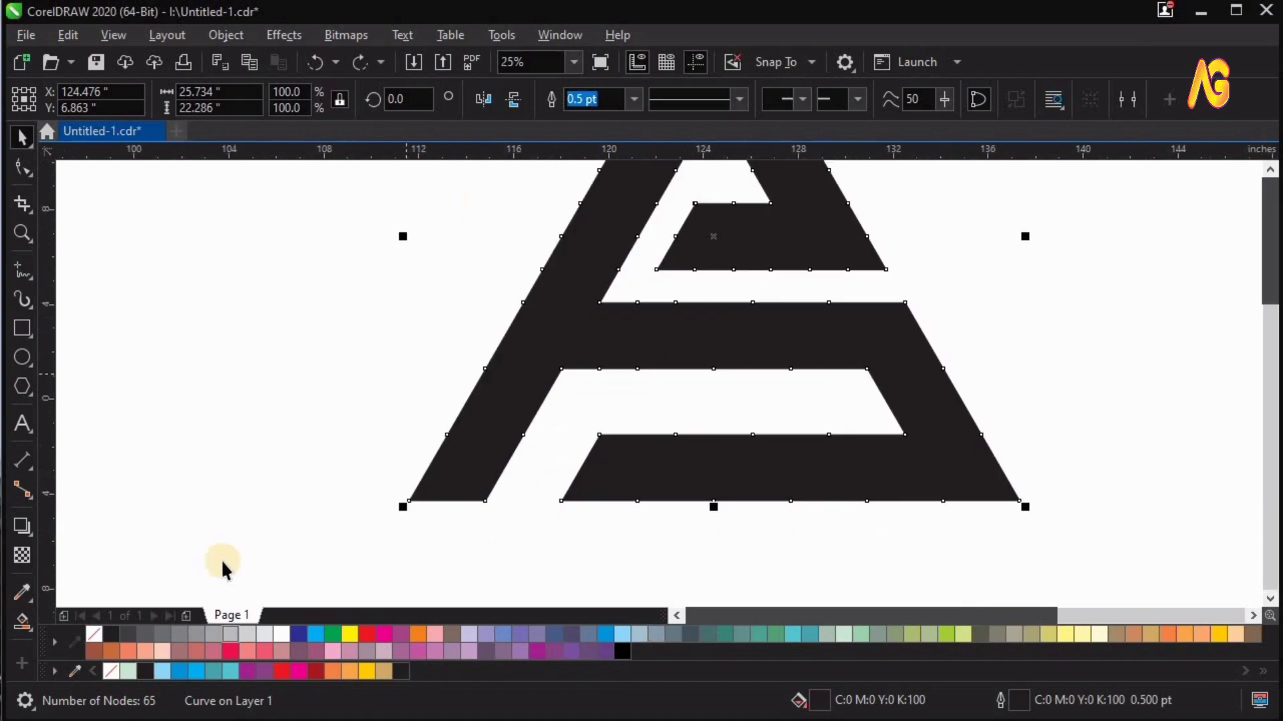
pyautogui.click(94, 634)
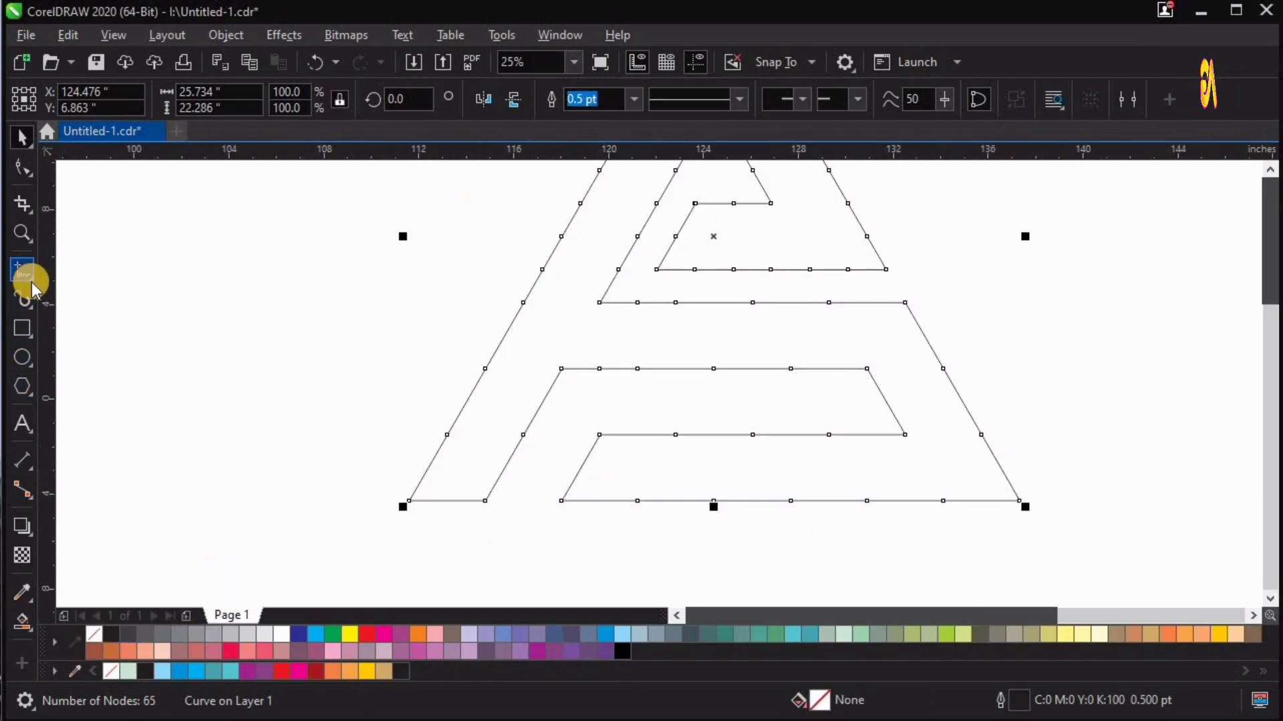
# Step: Draw a 3.217-inch two-point line across the A's left leg at the middle band
pyautogui.click(31, 283)
pyautogui.click(101, 292)
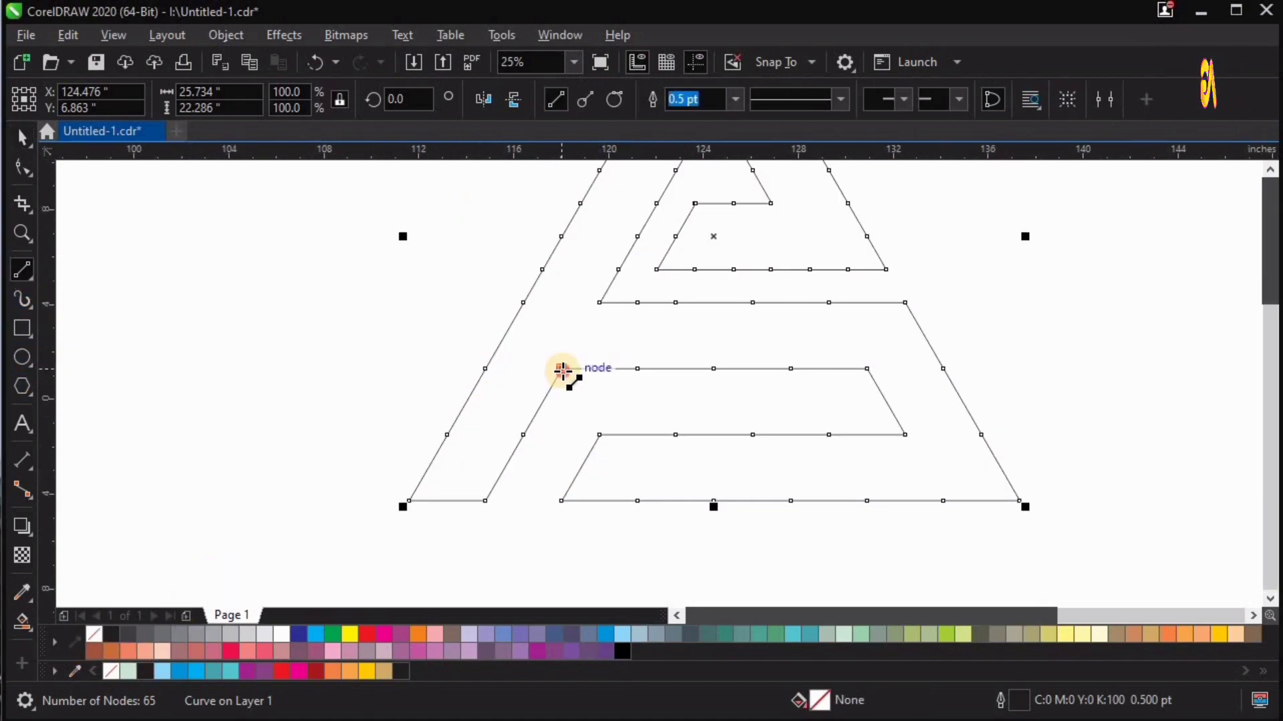
pyautogui.moveTo(563, 369); pyautogui.dragTo(485, 368)
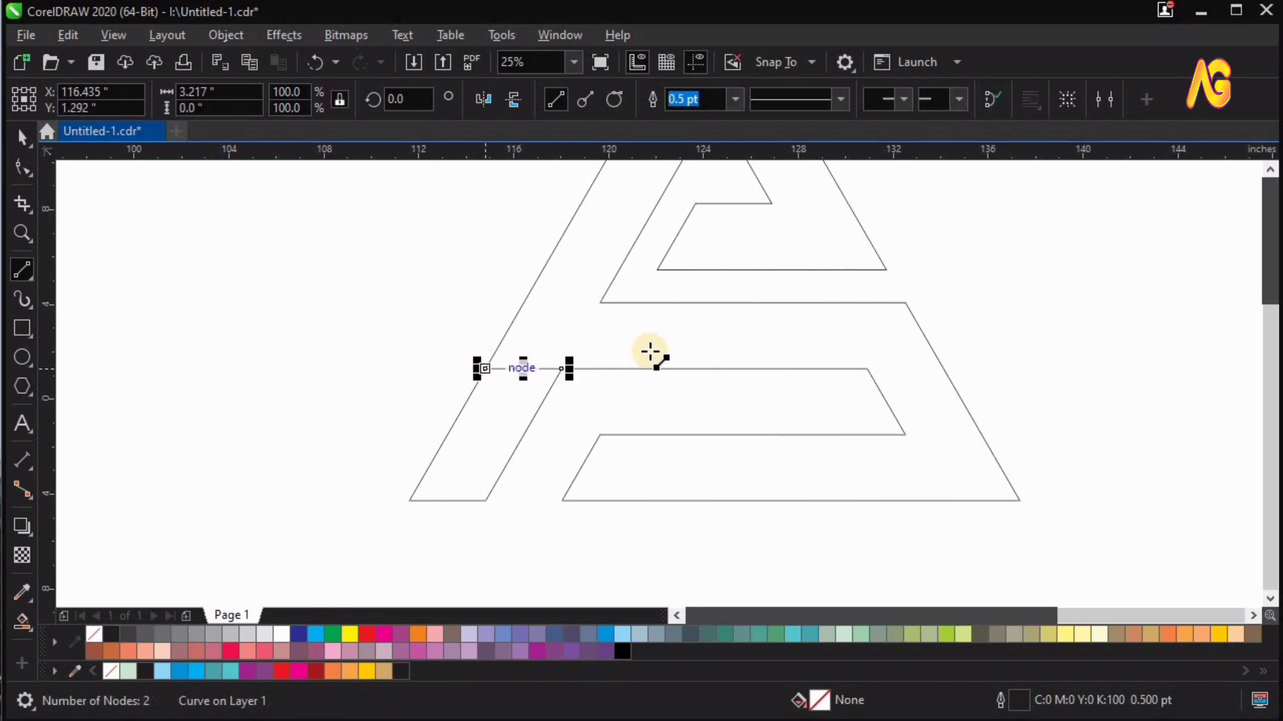
# Step: Draw lines across the left leg's lower band and from the inner apex to the right edge
pyautogui.scroll(-1, 844, 375)
pyautogui.scroll(2, 671, 239)
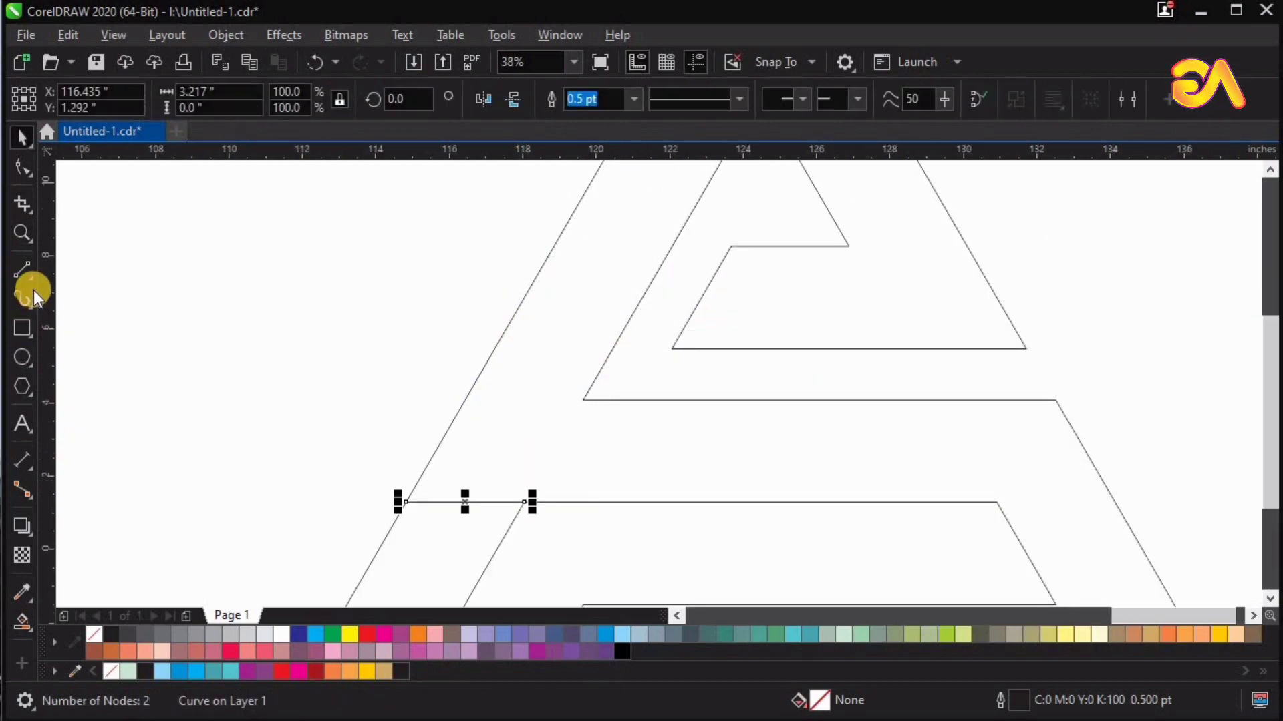
pyautogui.moveTo(583, 400); pyautogui.dragTo(457, 399)
pyautogui.scroll(-2, 739, 294)
pyautogui.scroll(2, 921, 174)
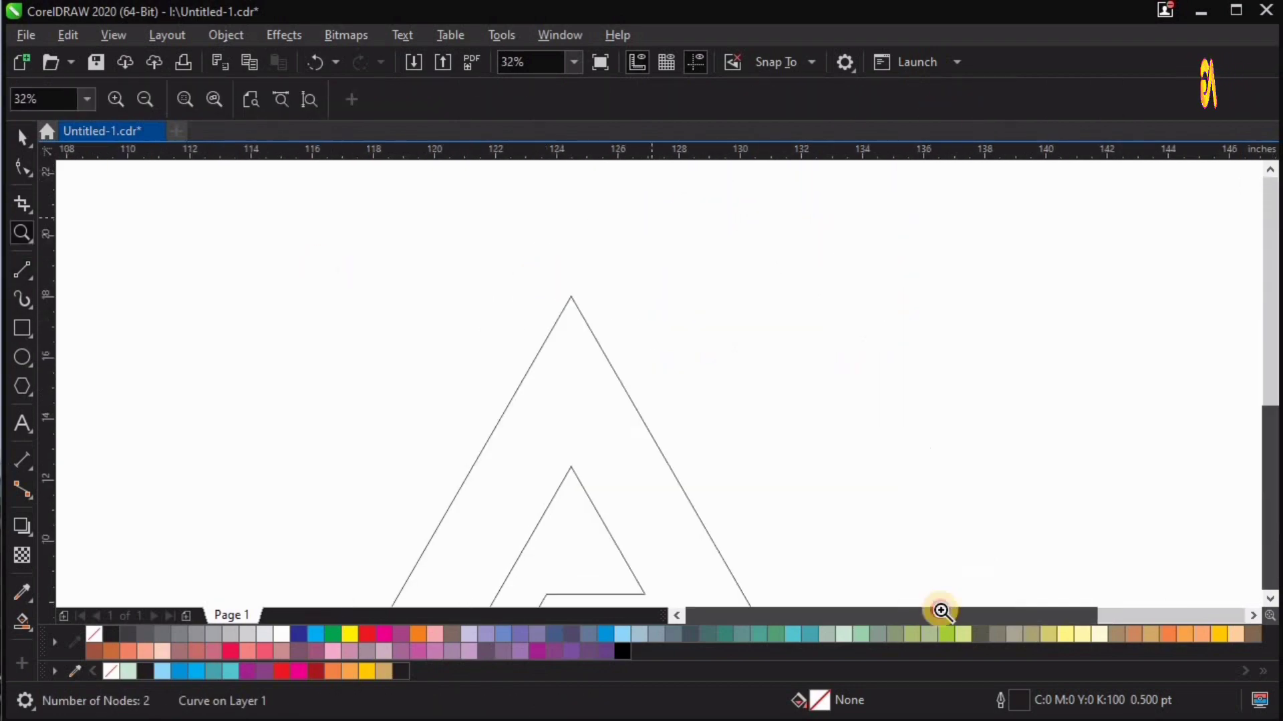
pyautogui.scroll(-1, 938, 534)
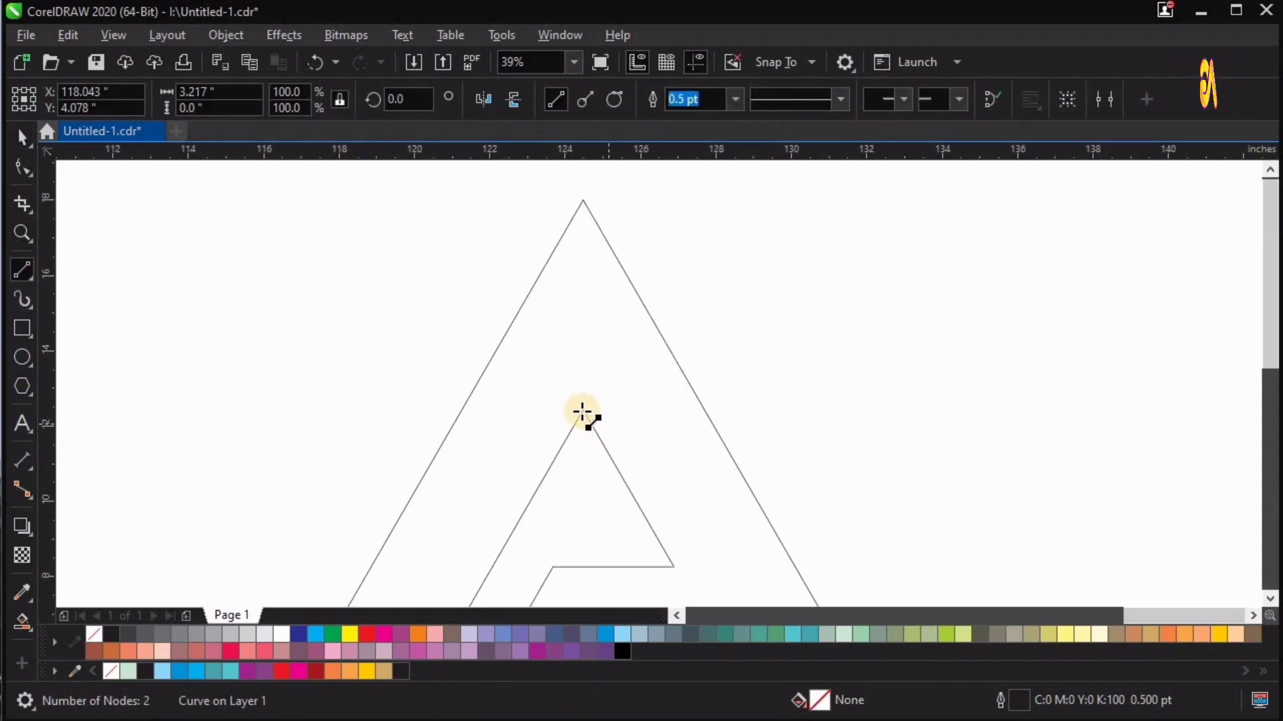
pyautogui.moveTo(582, 409); pyautogui.dragTo(639, 309)
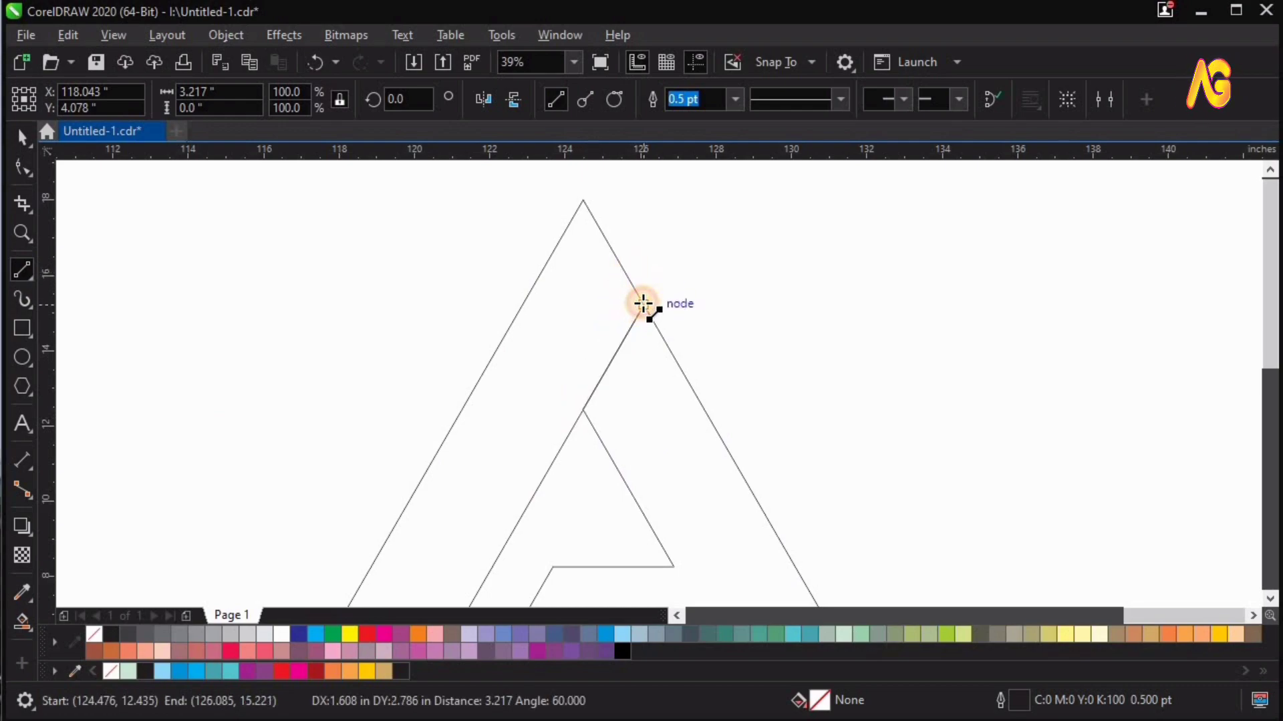
# Step: Draw a line from the lower band's corner to the A's bottom-right corner
pyautogui.scroll(-2, 766, 501)
pyautogui.press('z')
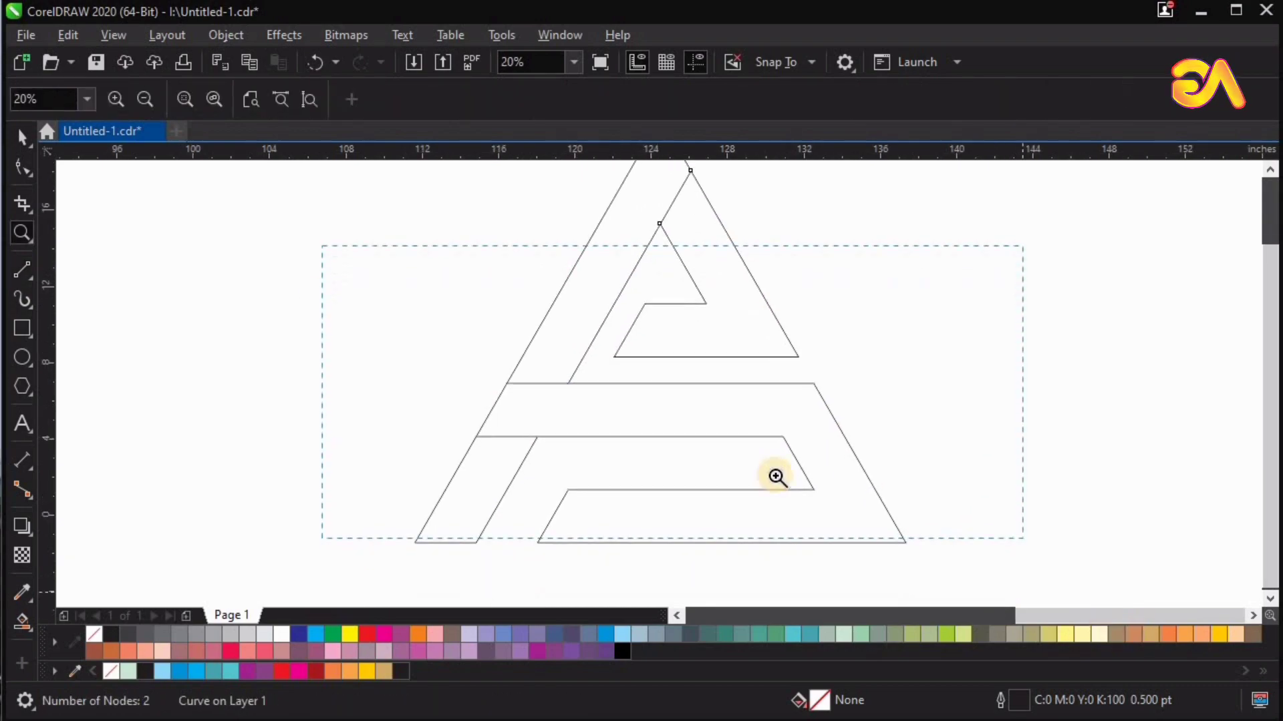
pyautogui.scroll(1, 776, 476)
pyautogui.press('space')
pyautogui.click(30, 277)
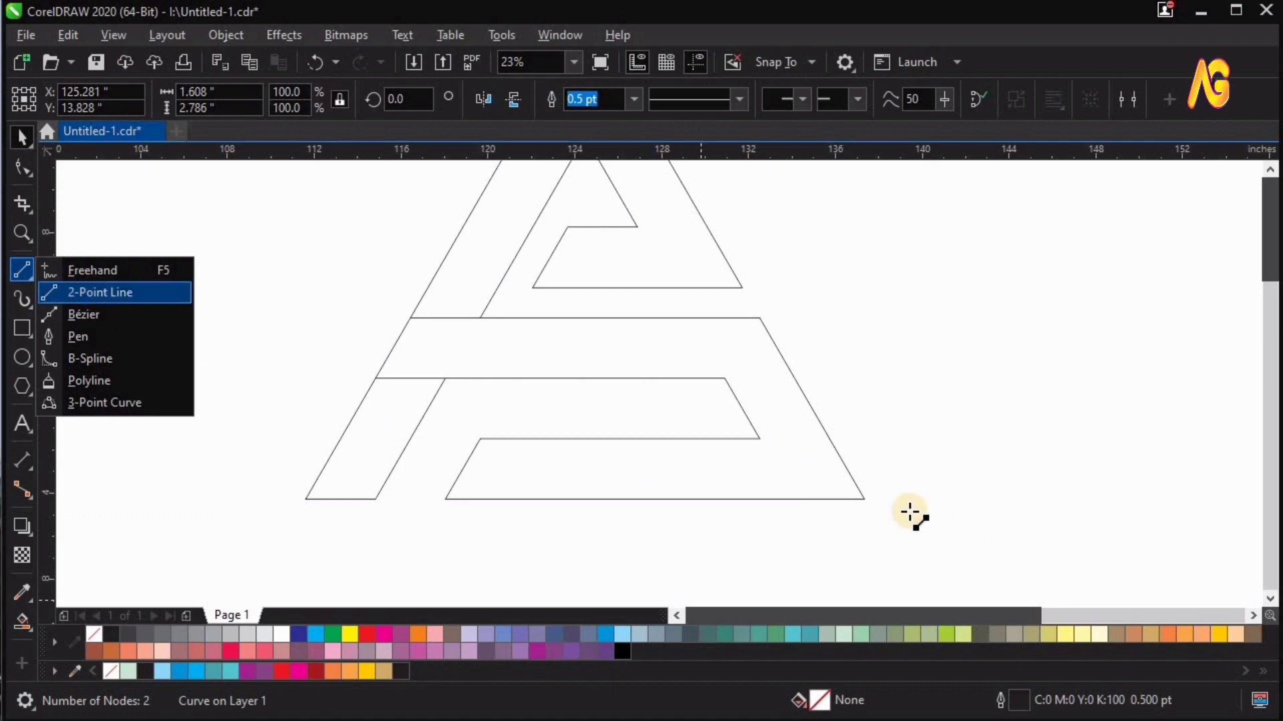
pyautogui.moveTo(823, 470); pyautogui.dragTo(862, 499)
pyautogui.press('F4')
pyautogui.press('z')
pyautogui.scroll(1, 150, 350)
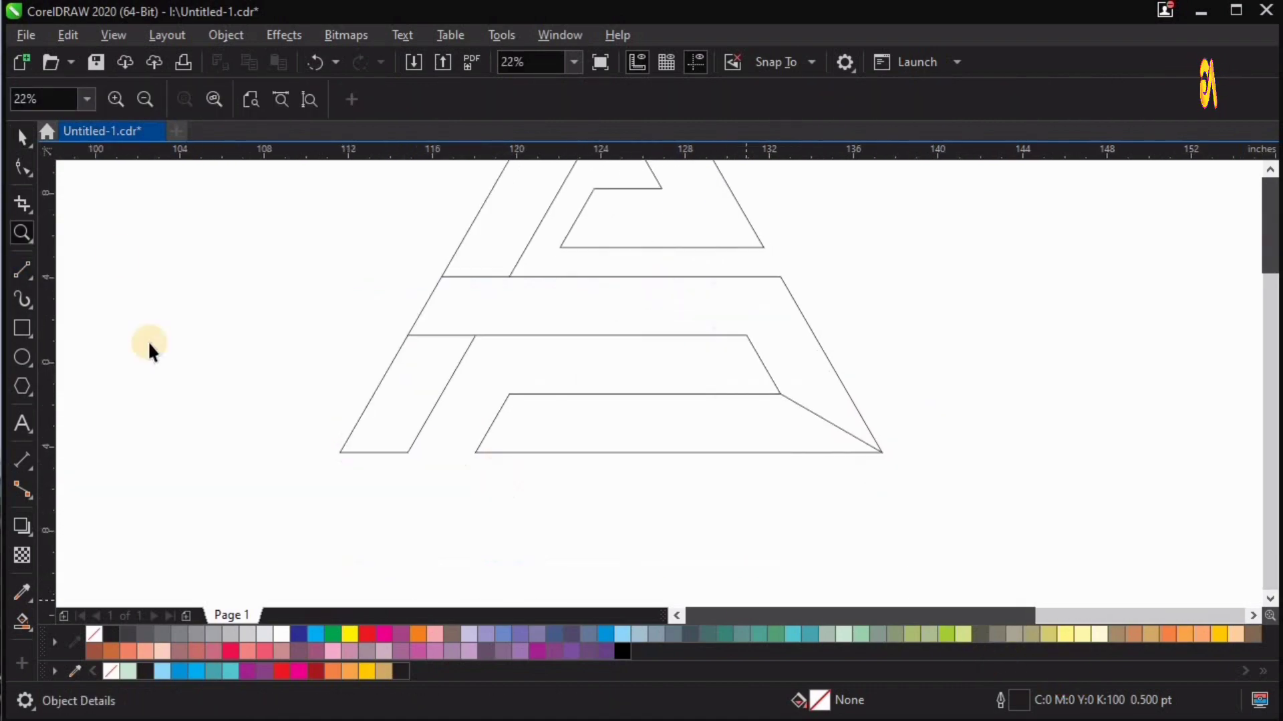
pyautogui.press('space')
# Step: Fill the A's lower left leg, bottom band, middle band, right shape and upper arm green
pyautogui.click(387, 406)
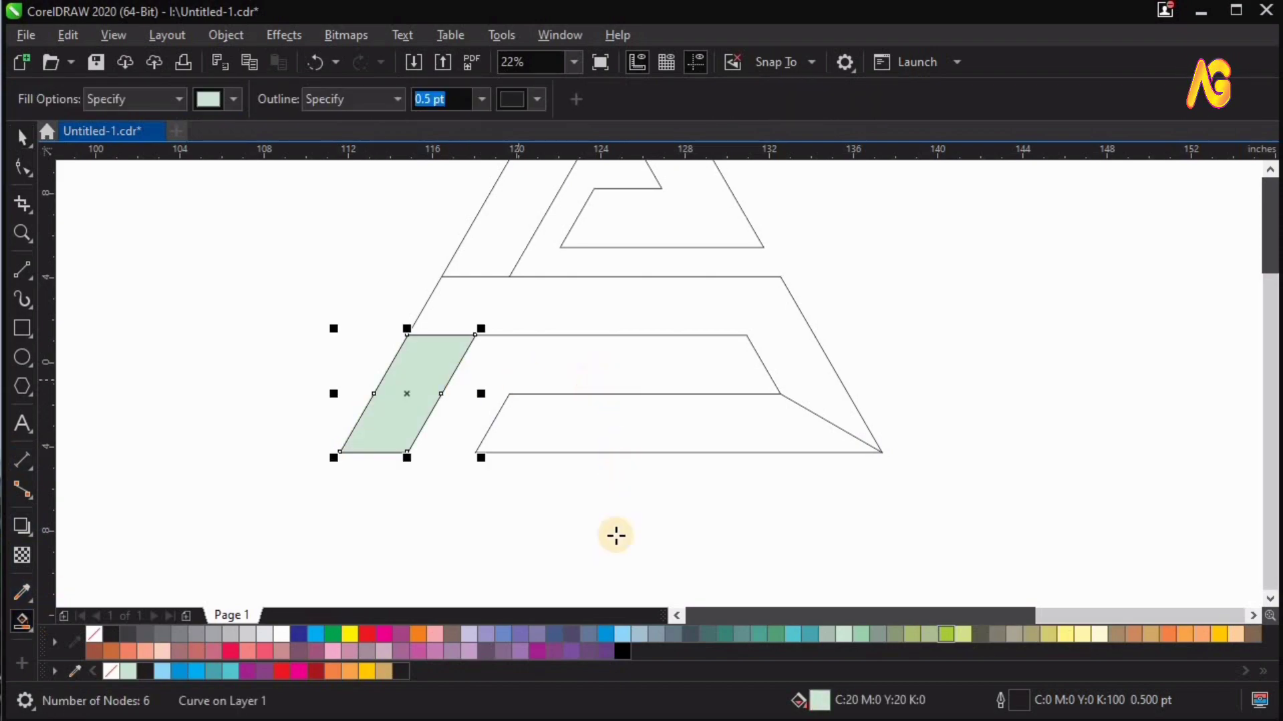
pyautogui.press('F4')
pyautogui.click(627, 572)
pyautogui.click(832, 495)
pyautogui.click(699, 383)
pyautogui.click(656, 243)
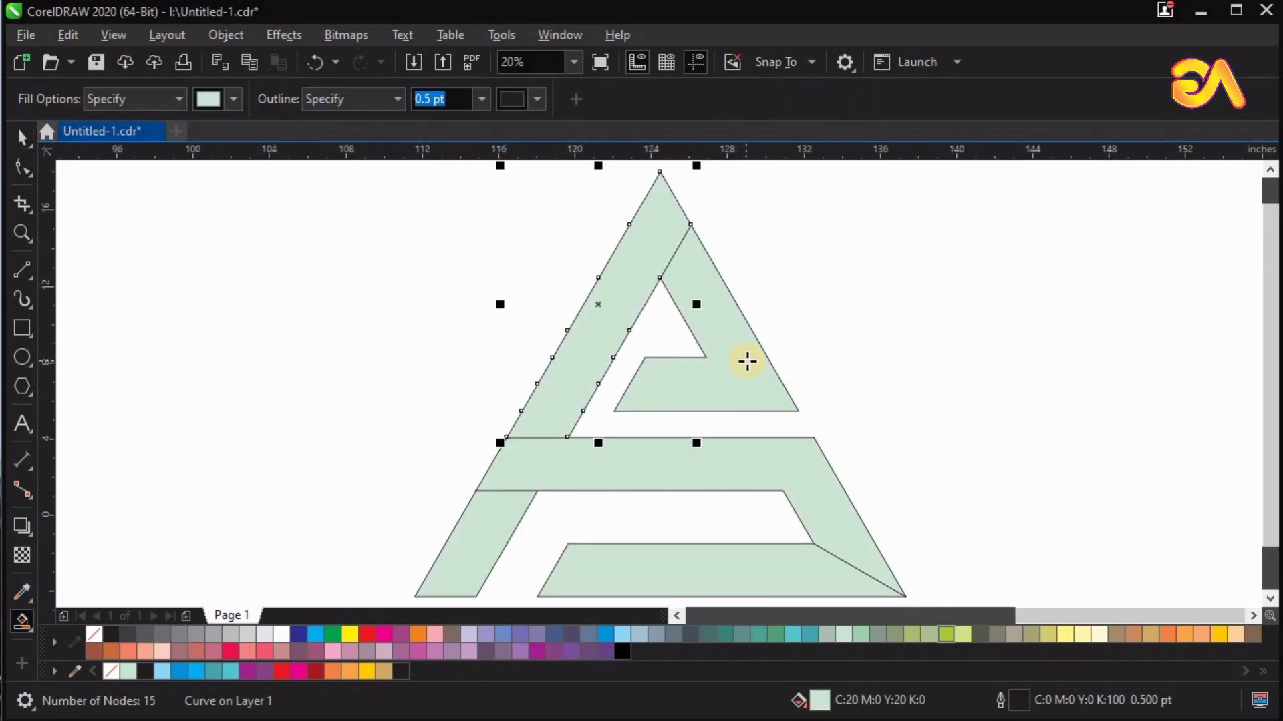
pyautogui.scroll(-2, 746, 361)
# Step: Drag a copy of the A to the right, weld the left one and fill it black
pyautogui.press('space')
pyautogui.click(738, 366)
pyautogui.keyDown('shift'); pyautogui.click(676, 401); pyautogui.keyUp('shift')
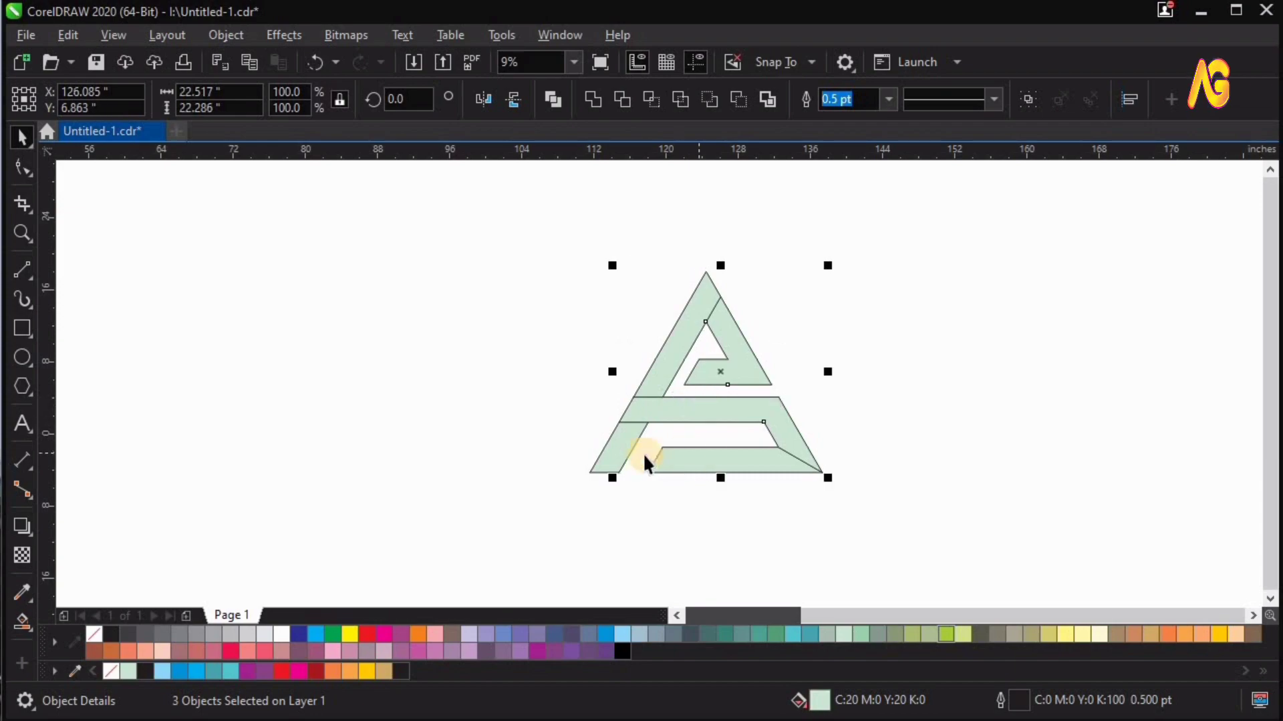
pyautogui.moveTo(618, 450); pyautogui.dragTo(911, 464)
pyautogui.press('z')
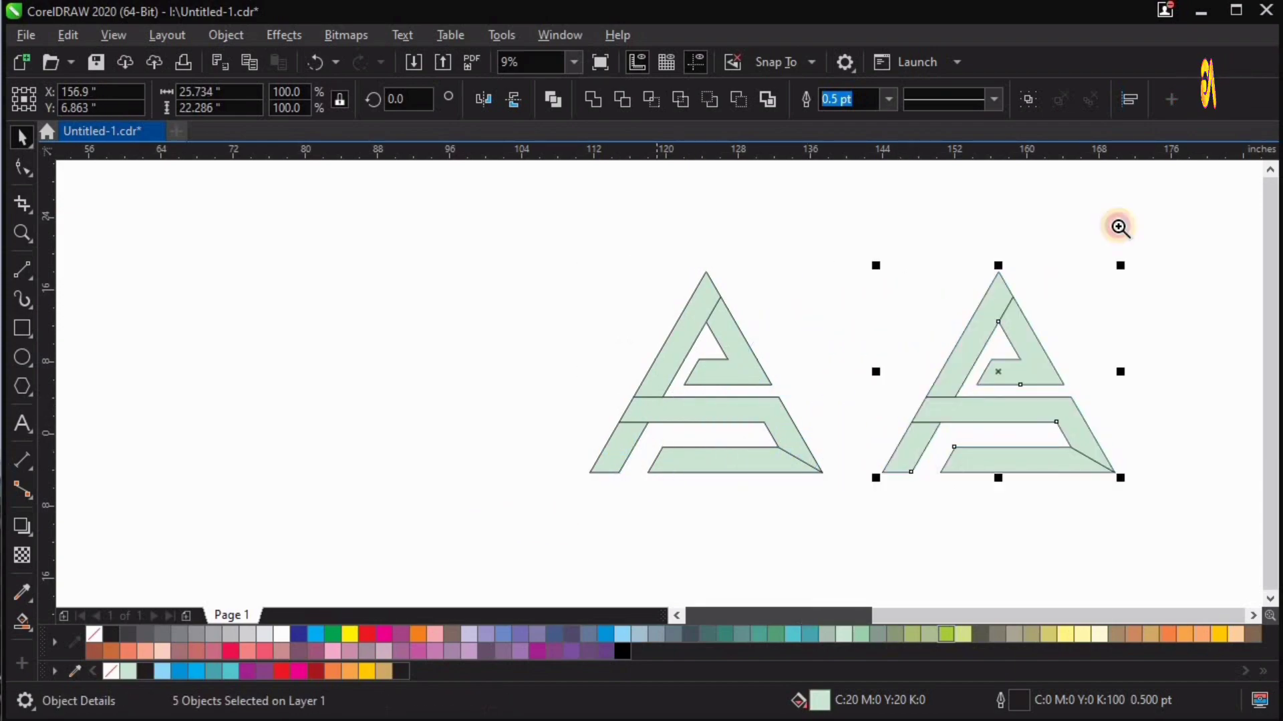
pyautogui.press('F4')
pyautogui.press('space')
pyautogui.press('F4')
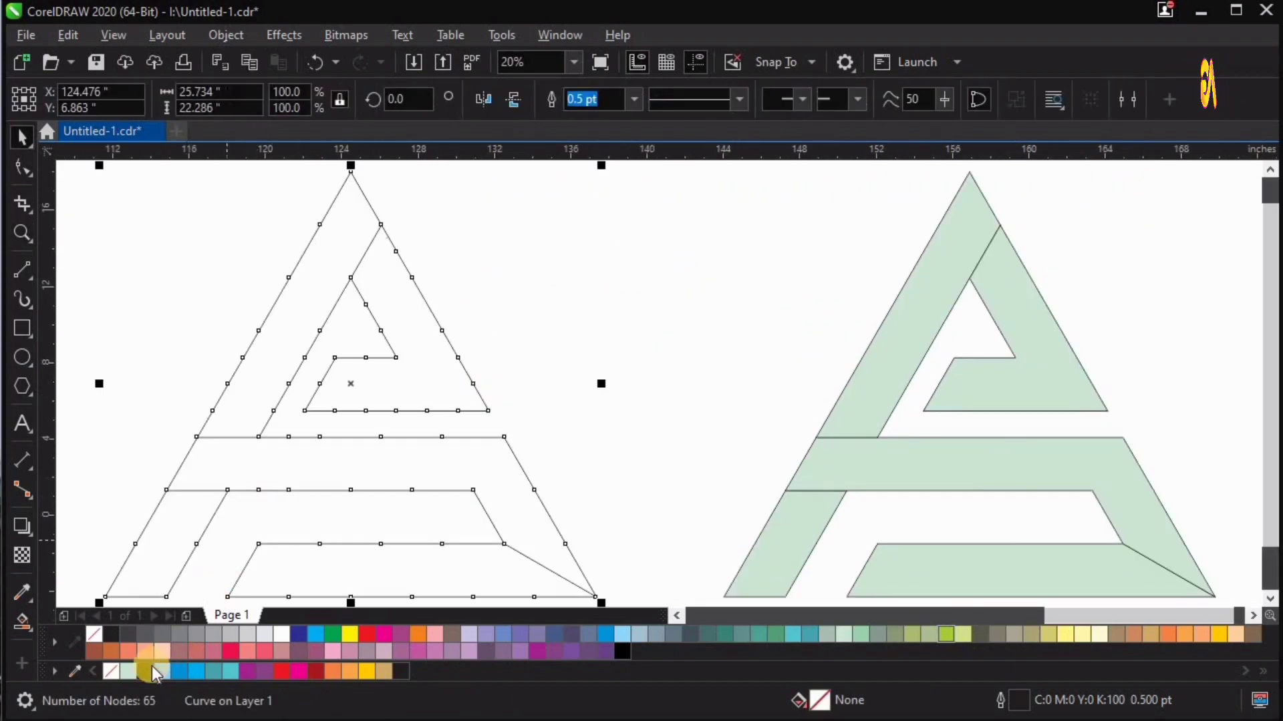
pyautogui.click(630, 312)
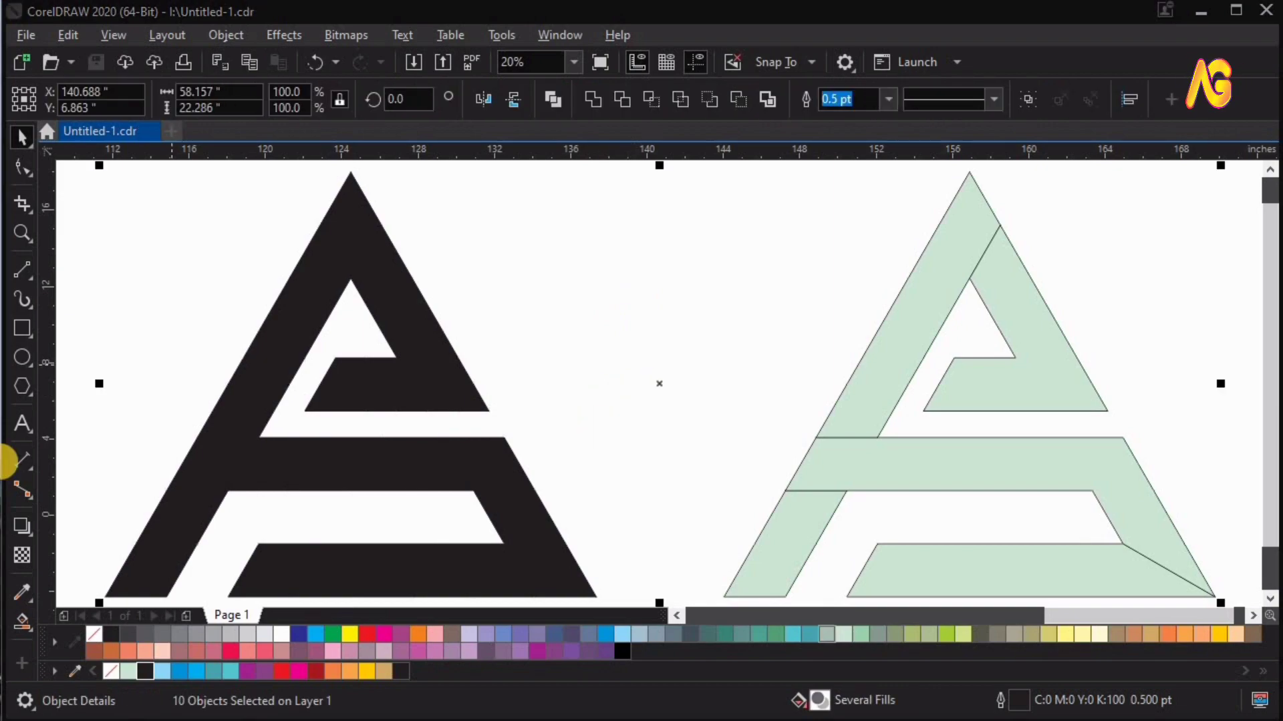
pyautogui.click(33, 279)
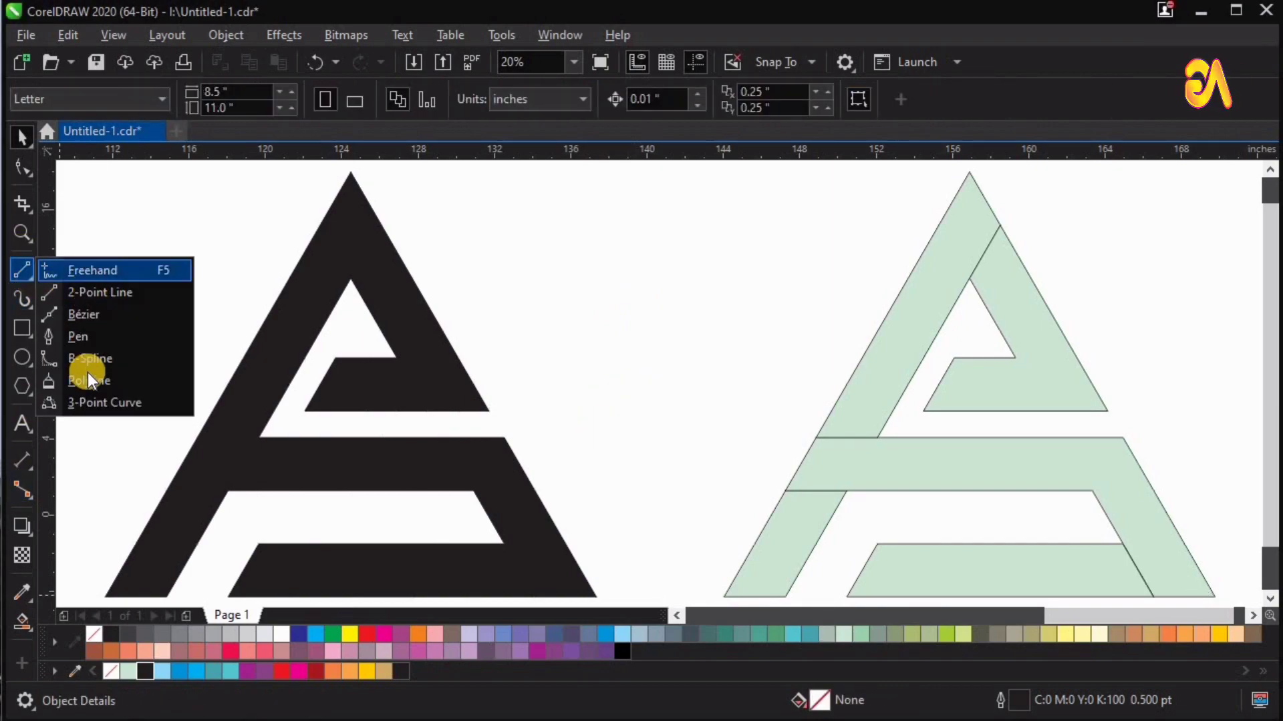
# Step: Round the green A's top apex with a 3-point arc, Smart Fill it, and delete the pointed piece
pyautogui.click(74, 403)
pyautogui.press('z')
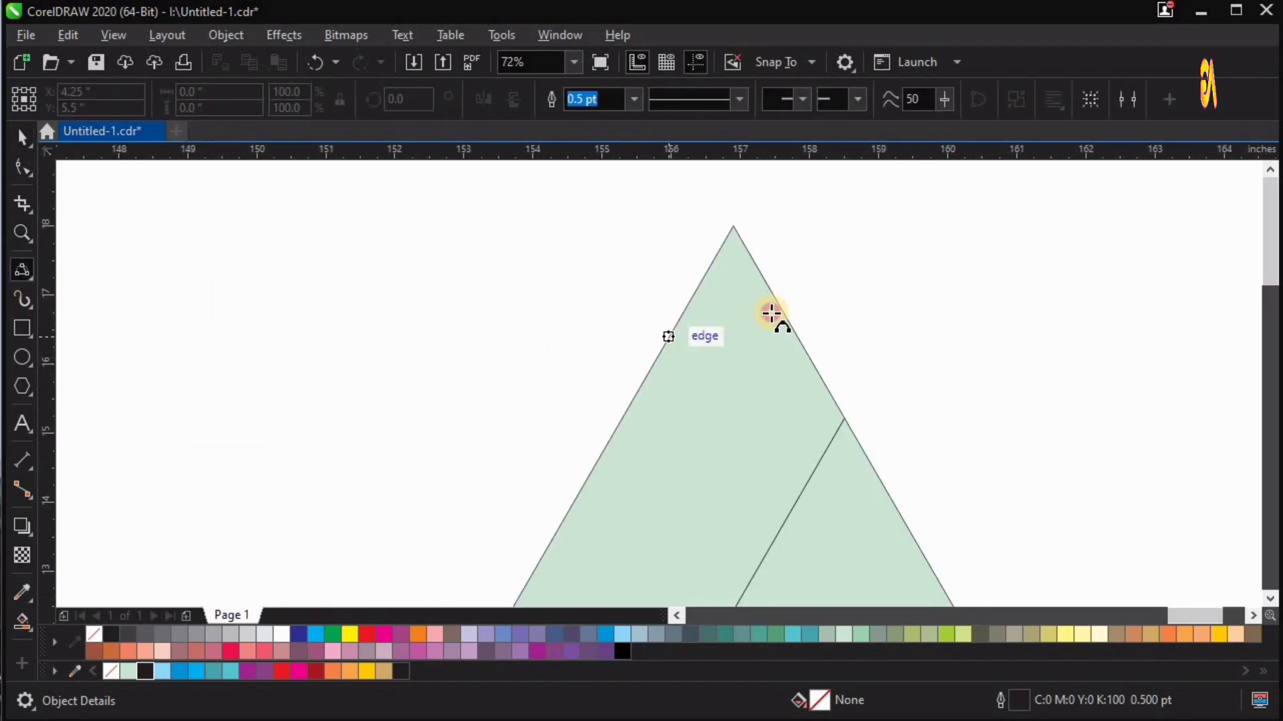
pyautogui.moveTo(772, 313); pyautogui.dragTo(779, 310)
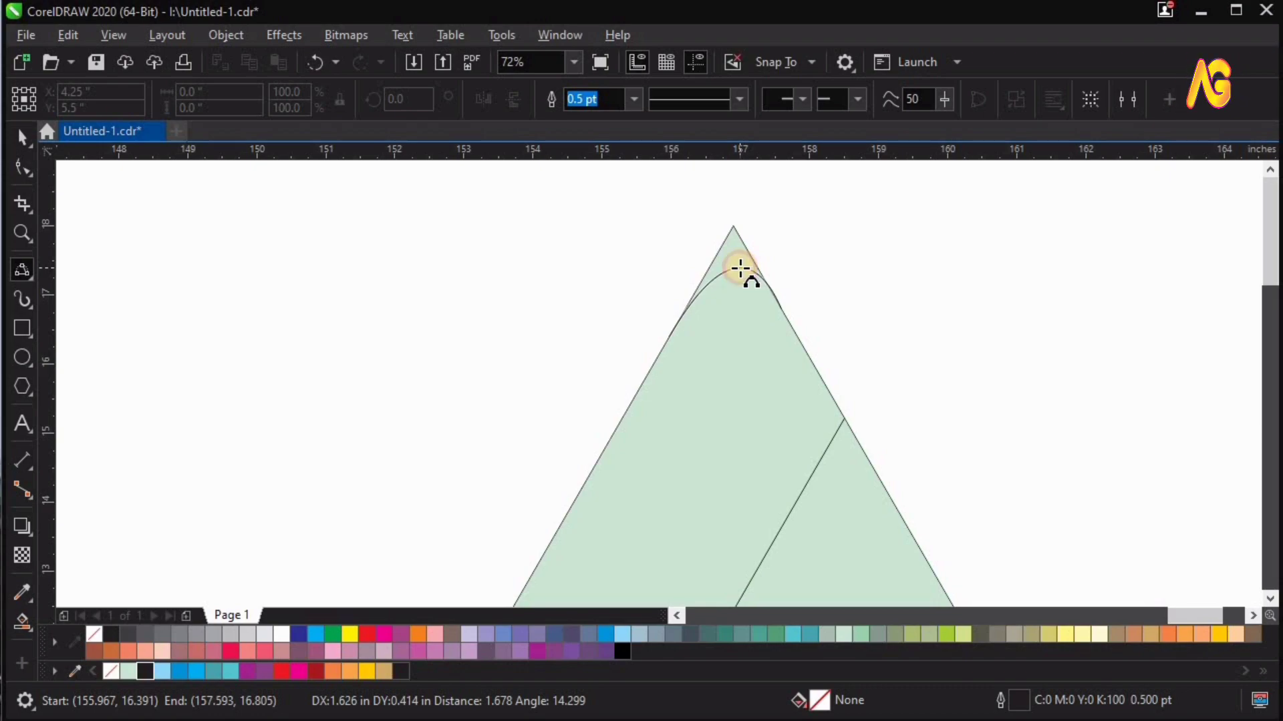
pyautogui.click(740, 269)
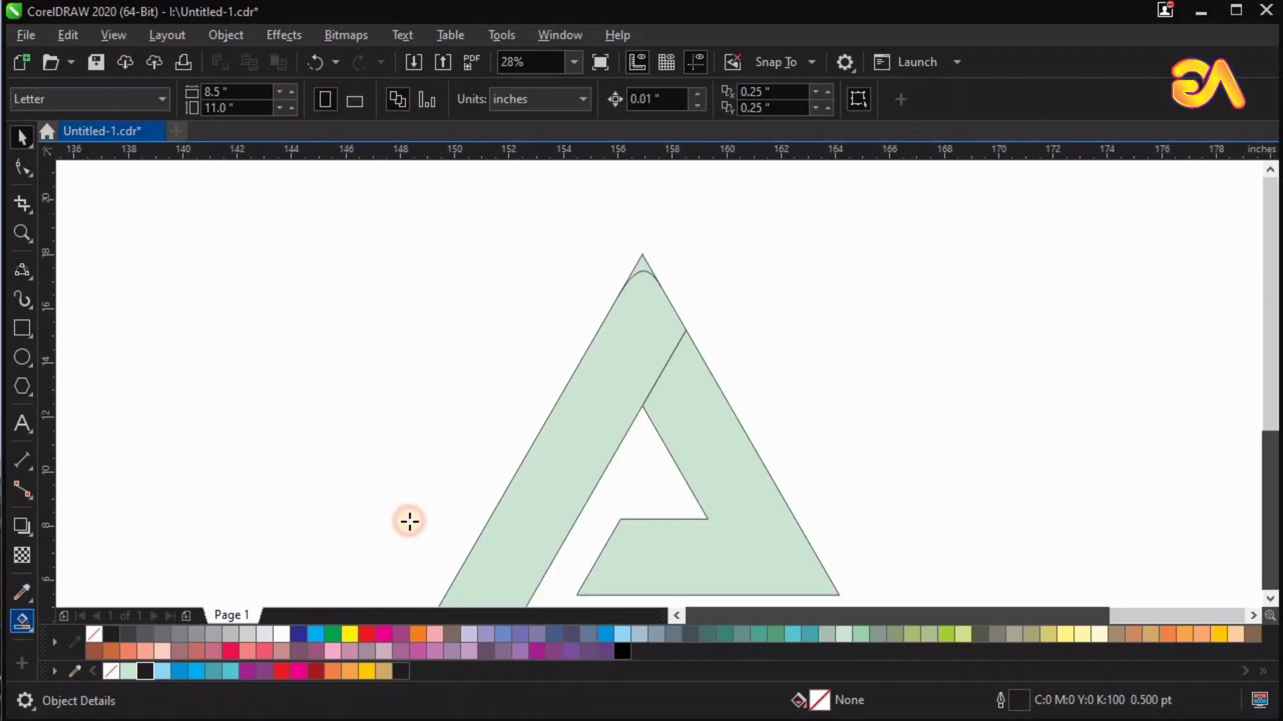
pyautogui.click(593, 390)
pyautogui.moveTo(628, 387); pyautogui.dragTo(658, 361)
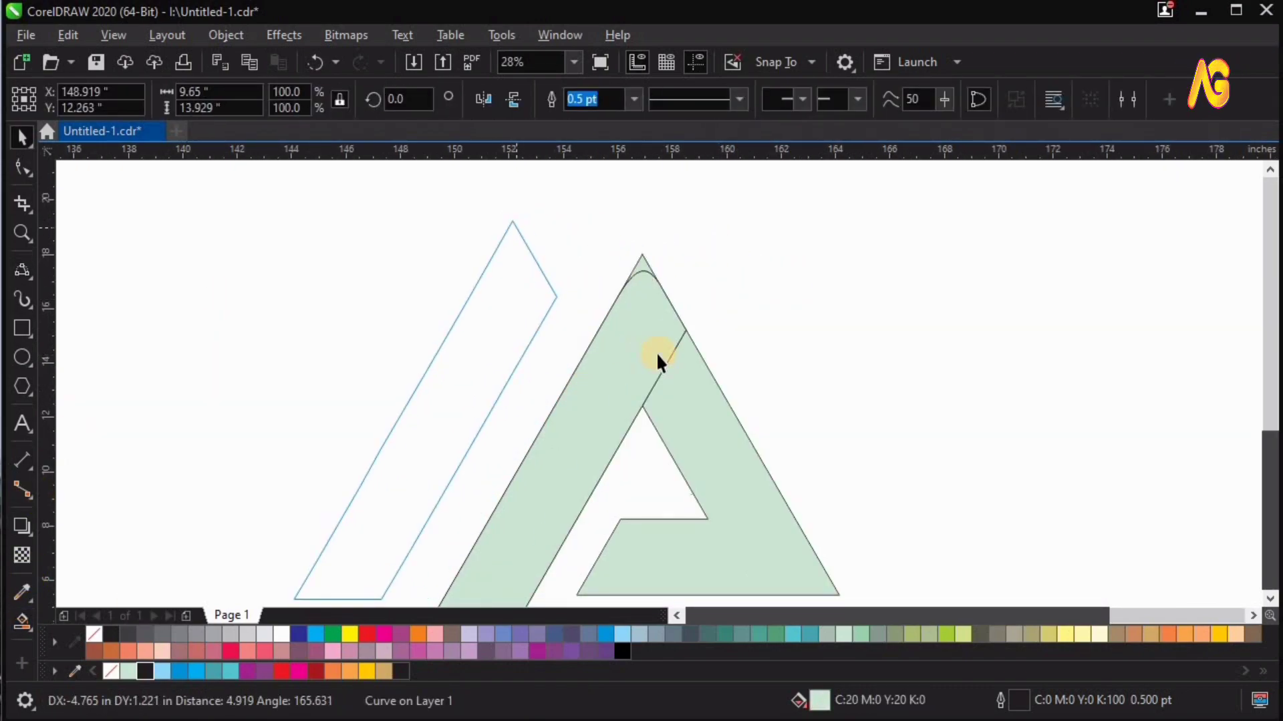
pyautogui.press('Delete')
pyautogui.moveTo(755, 235); pyautogui.dragTo(515, 387)
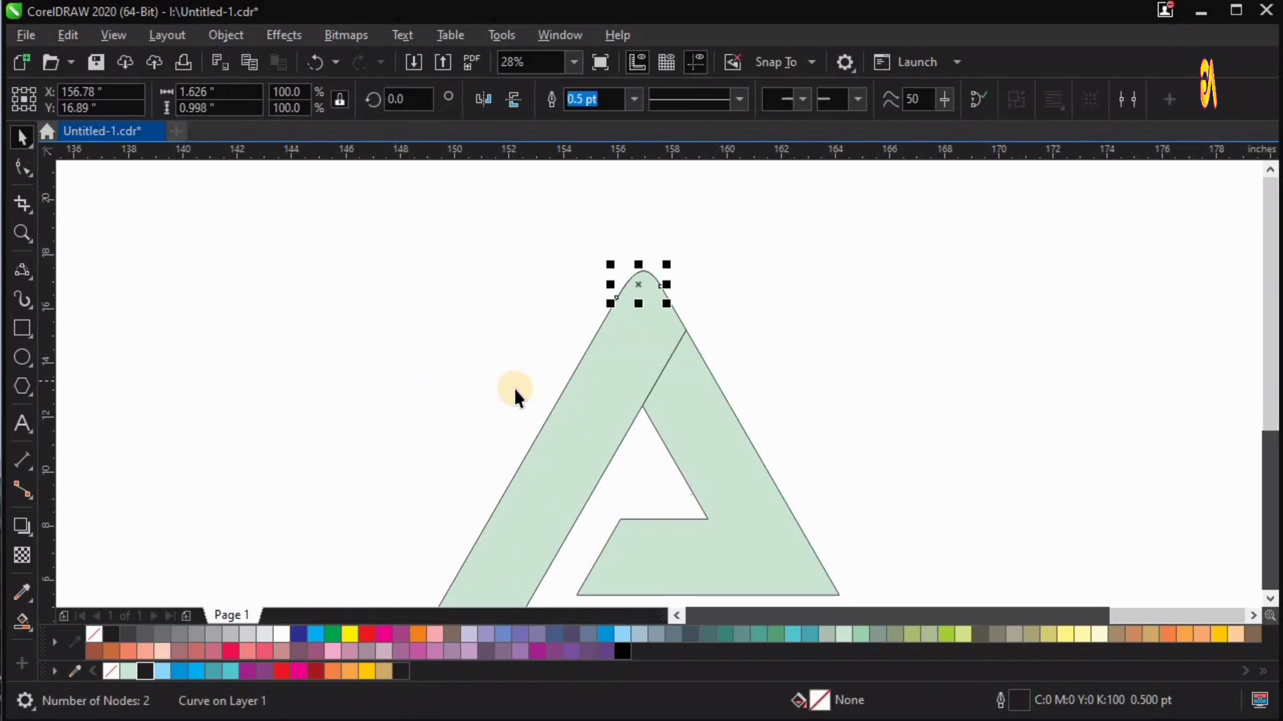
# Step: Move the arc to the bottom-right corner, flip it, and Smart Fill the rounded corner
pyautogui.press('F4')
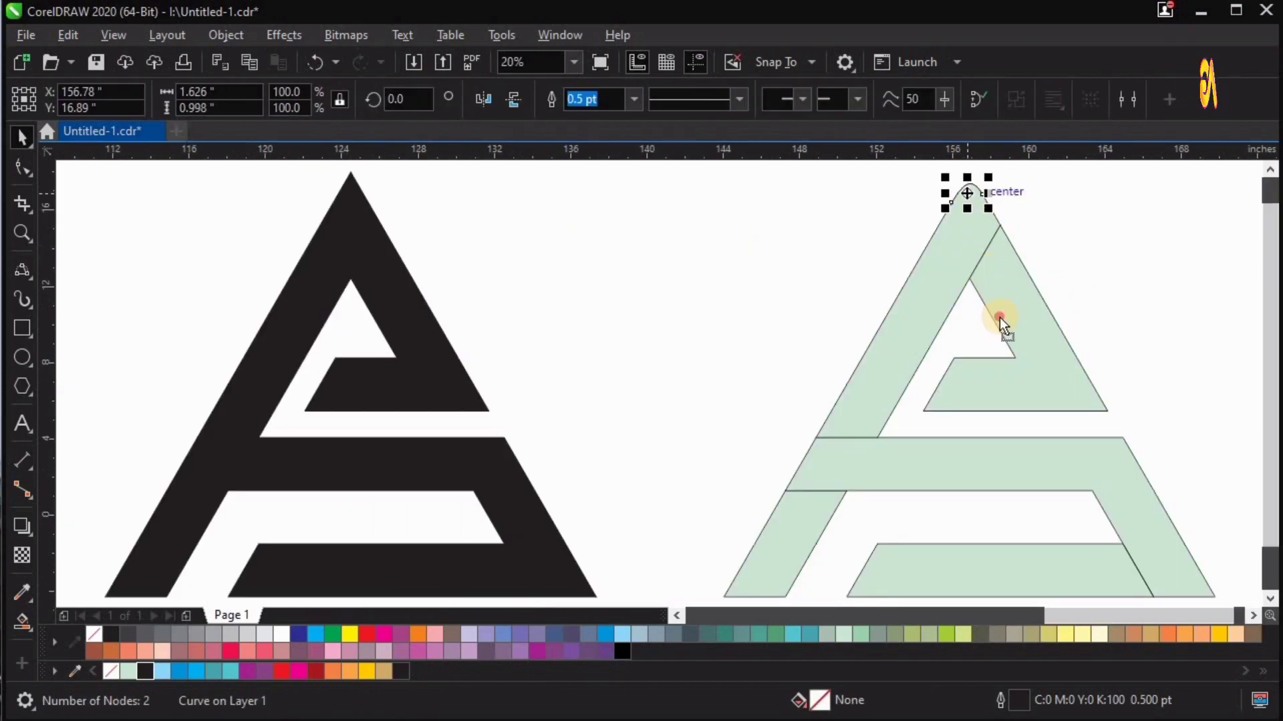
pyautogui.moveTo(1000, 318); pyautogui.dragTo(1185, 582)
pyautogui.press('z')
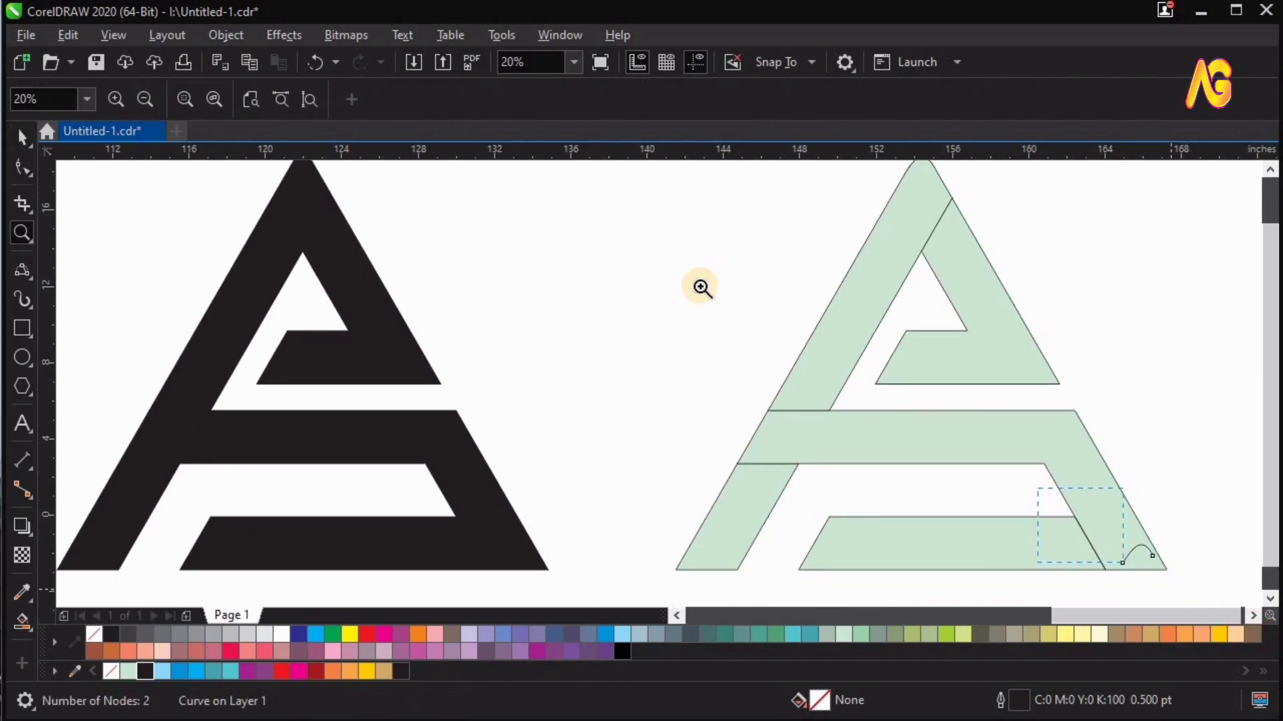
pyautogui.click(701, 287)
pyautogui.click(801, 470)
pyautogui.press('space')
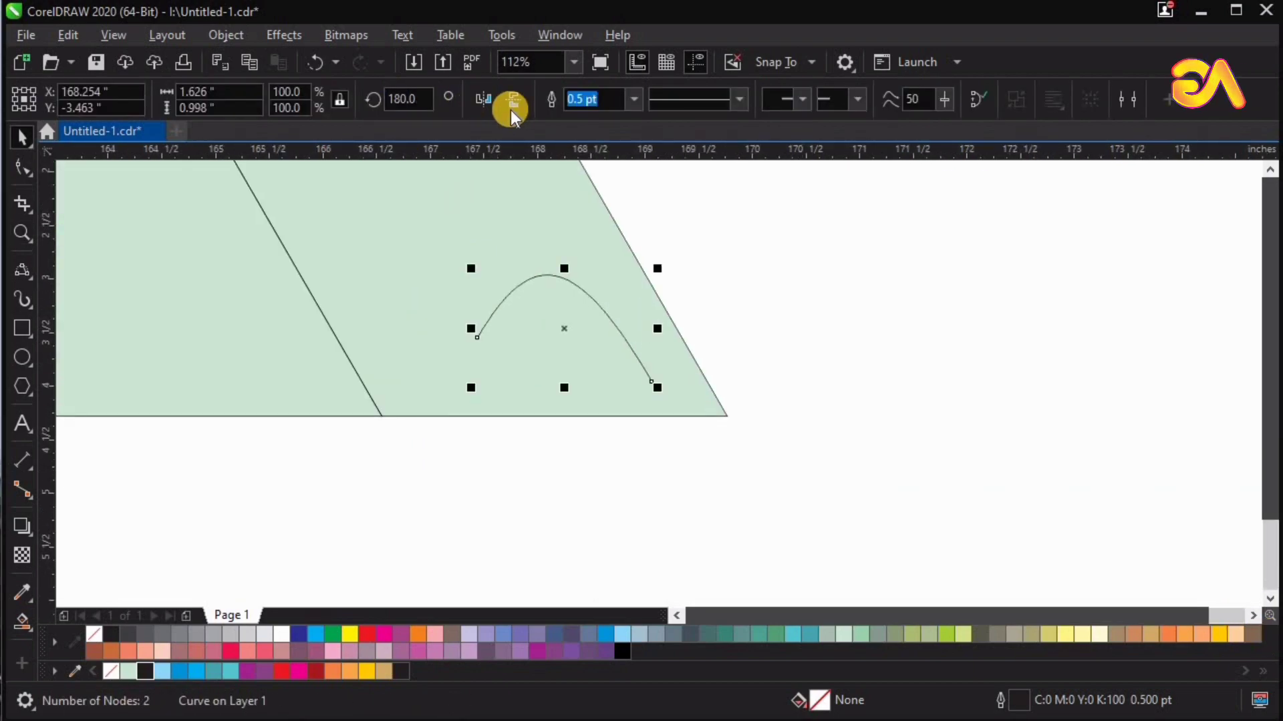
pyautogui.click(512, 102)
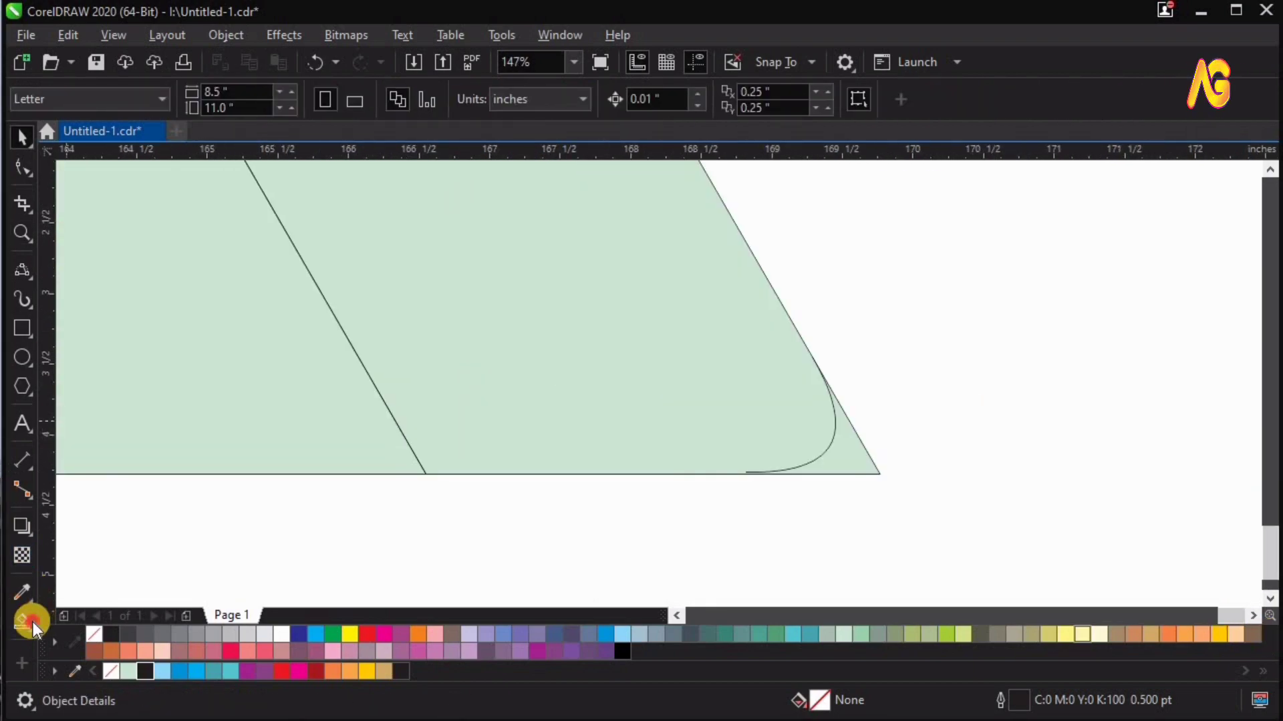
pyautogui.click(22, 620)
pyautogui.click(810, 448)
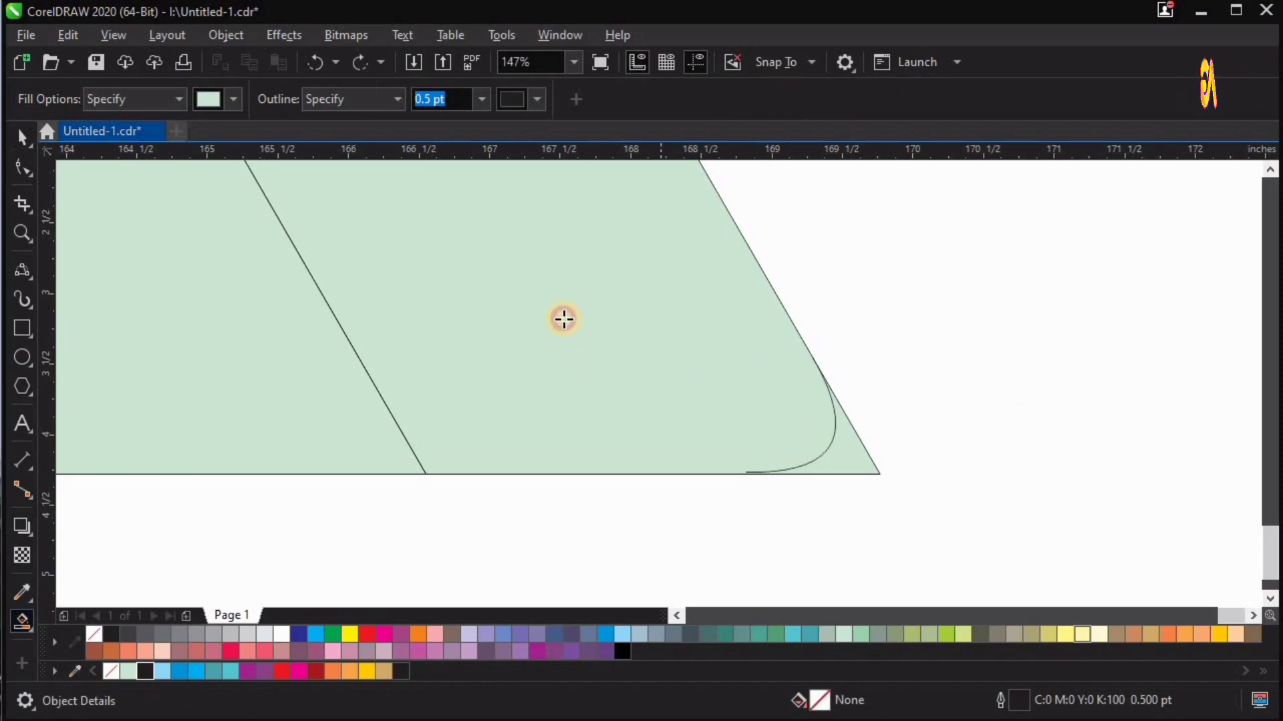
# Step: Delete the old sharp-cornered shape and the leftover arc curve
pyautogui.press('space')
pyautogui.press('F3')
pyautogui.press('Delete')
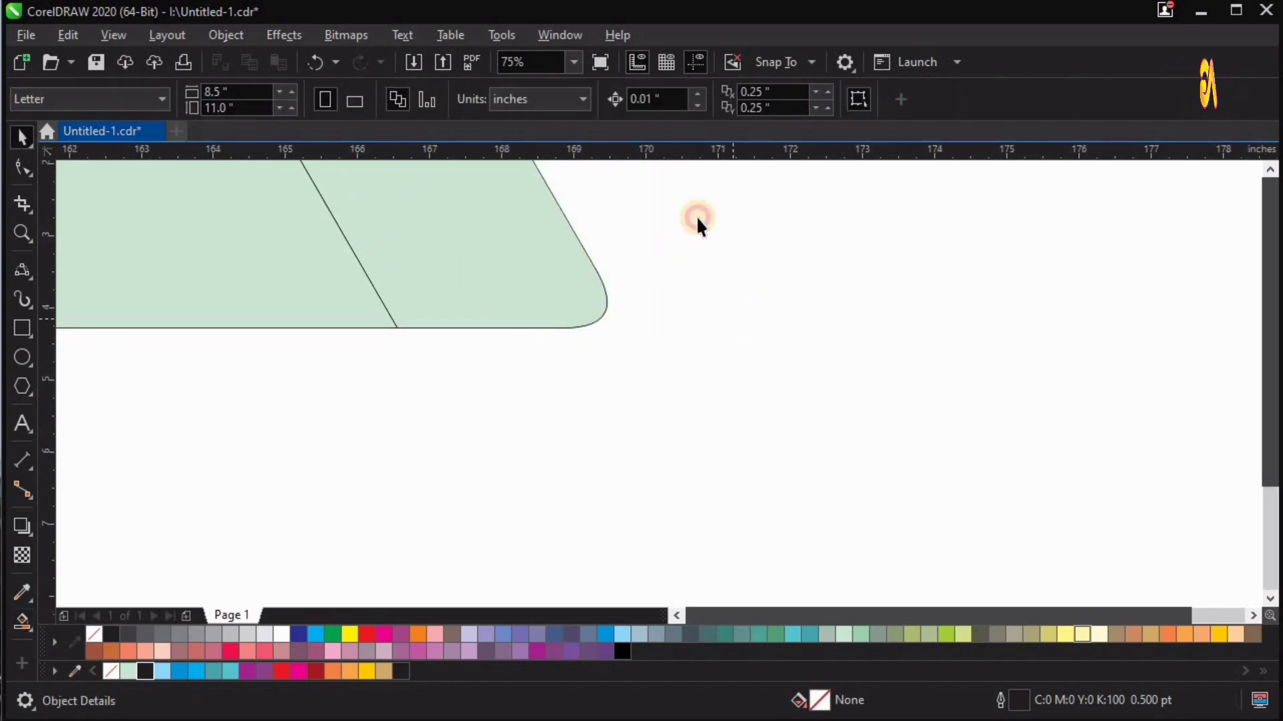
pyautogui.moveTo(697, 215); pyautogui.dragTo(452, 399)
pyautogui.press('Delete')
pyautogui.press('F4')
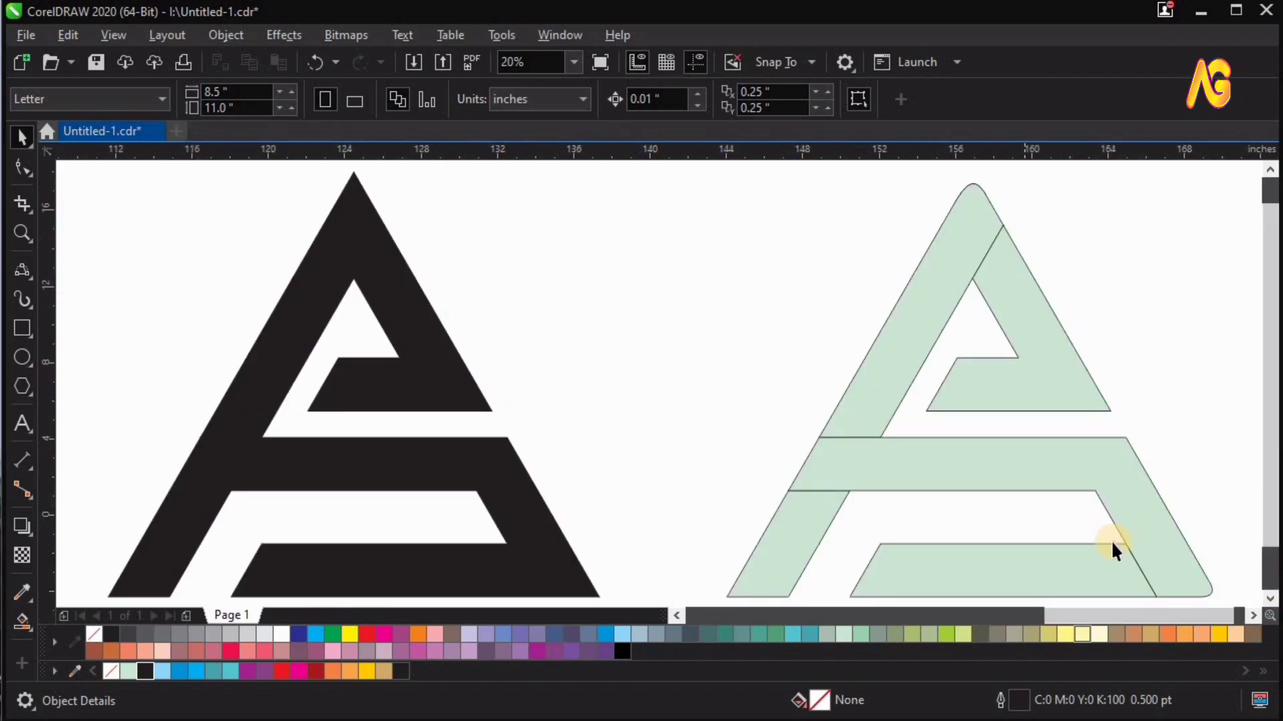
pyautogui.moveTo(633, 403); pyautogui.dragTo(965, 579)
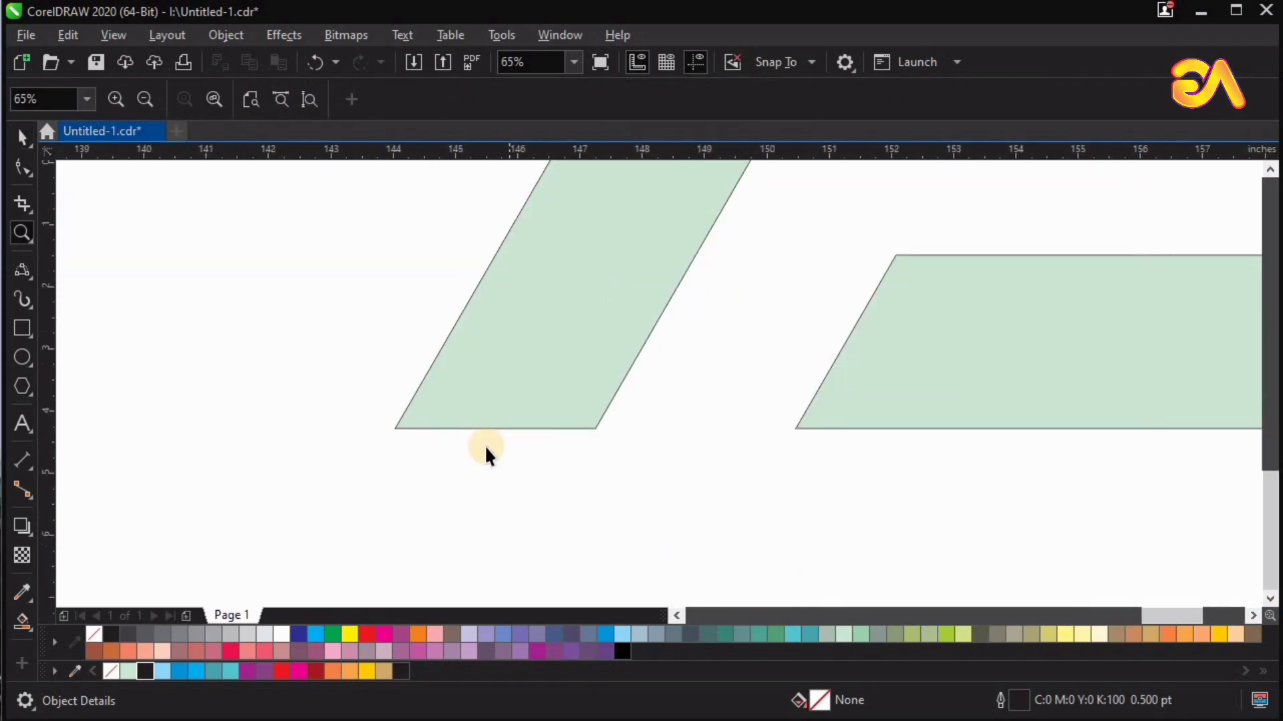
# Step: Cap the lower-left arm with a half-circle arc, Smart Fill it, and delete the old pointed arm
pyautogui.click(24, 284)
pyautogui.scroll(-2, 668, 468)
pyautogui.click(638, 459)
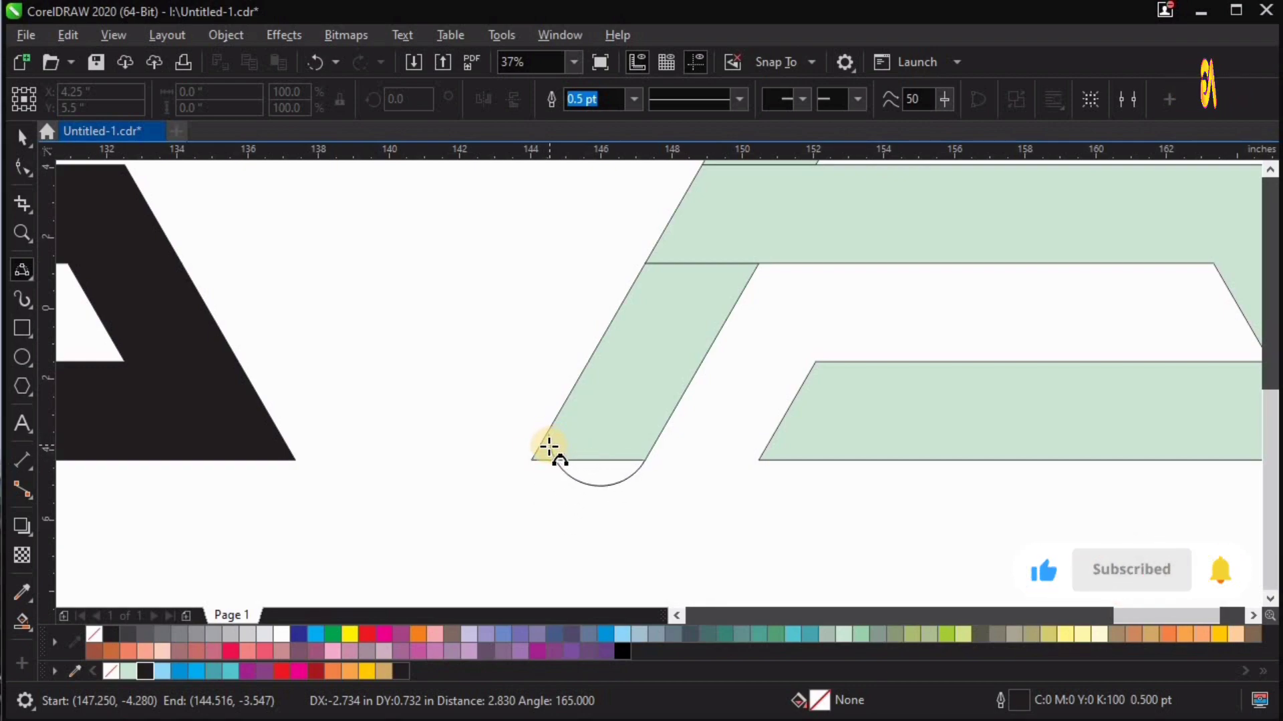
pyautogui.click(349, 518)
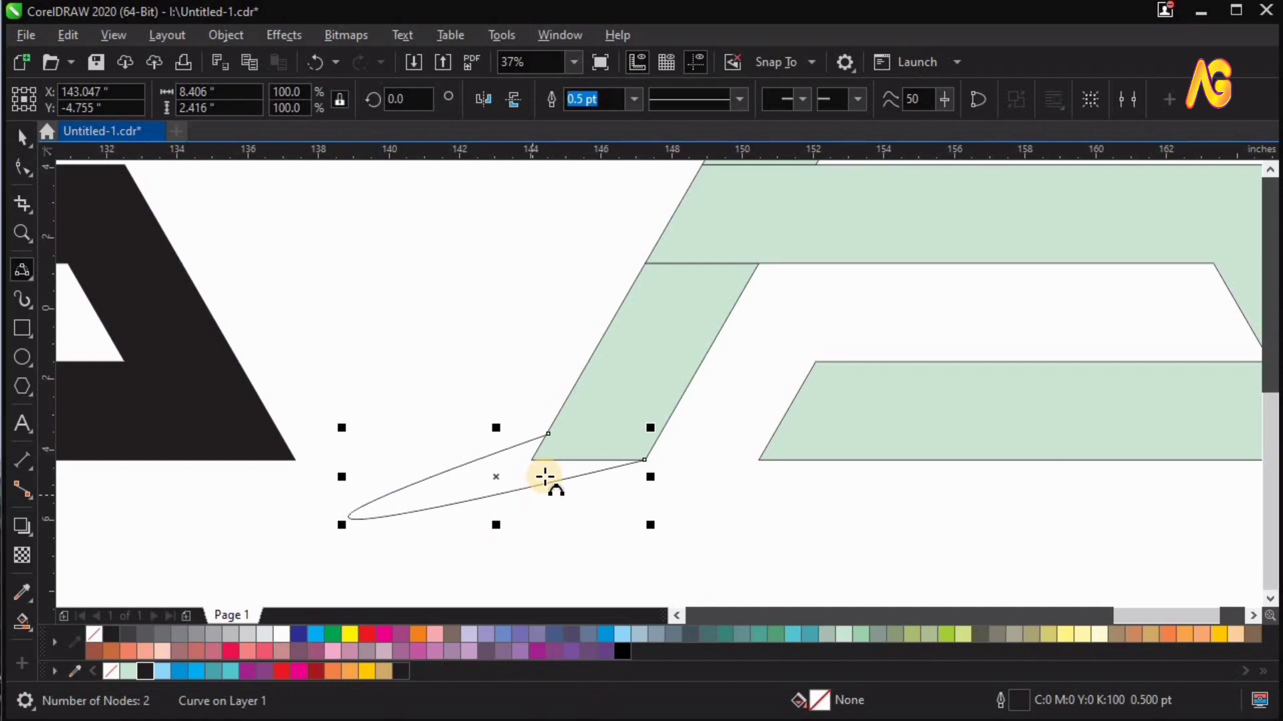
pyautogui.click(577, 504)
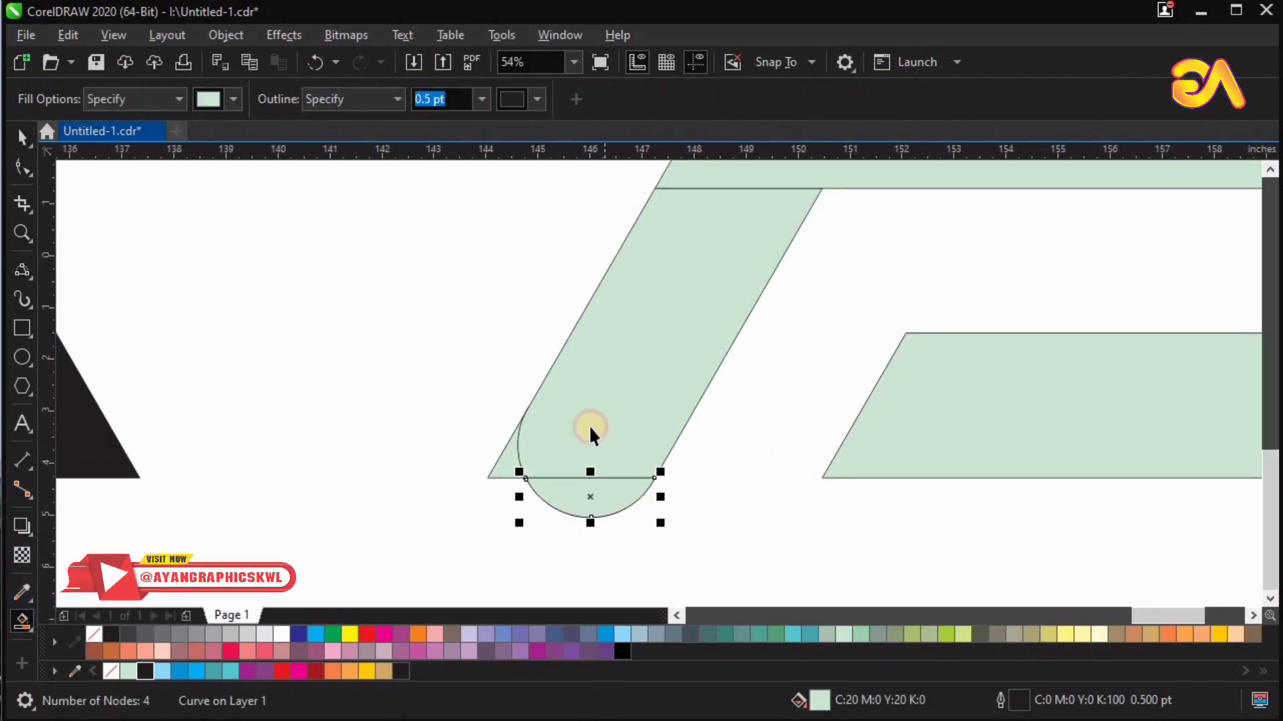
pyautogui.press('space')
pyautogui.keyDown('shift'); pyautogui.click(639, 427); pyautogui.keyUp('shift')
pyautogui.moveTo(639, 427); pyautogui.dragTo(604, 401)
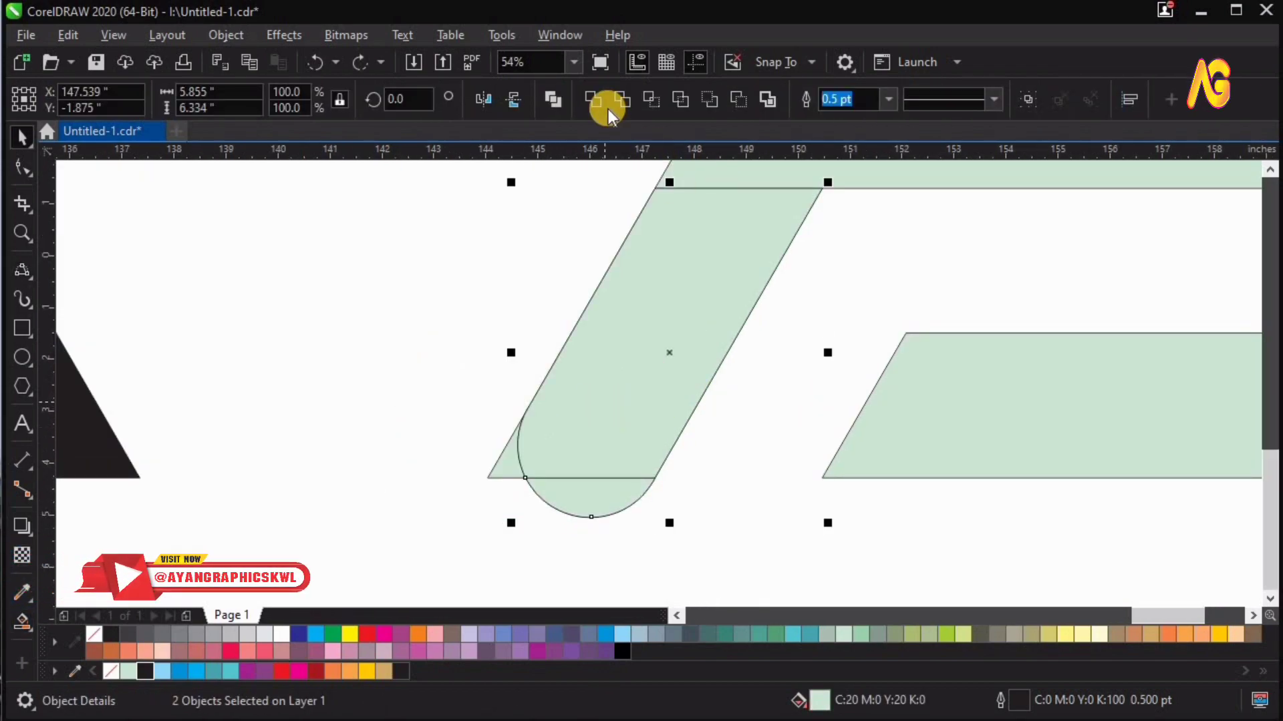
pyautogui.click(857, 549)
pyautogui.moveTo(503, 463)
pyautogui.mouseDown()
pyautogui.moveTo(330, 464)
pyautogui.moveTo(315, 477)
pyautogui.mouseUp()
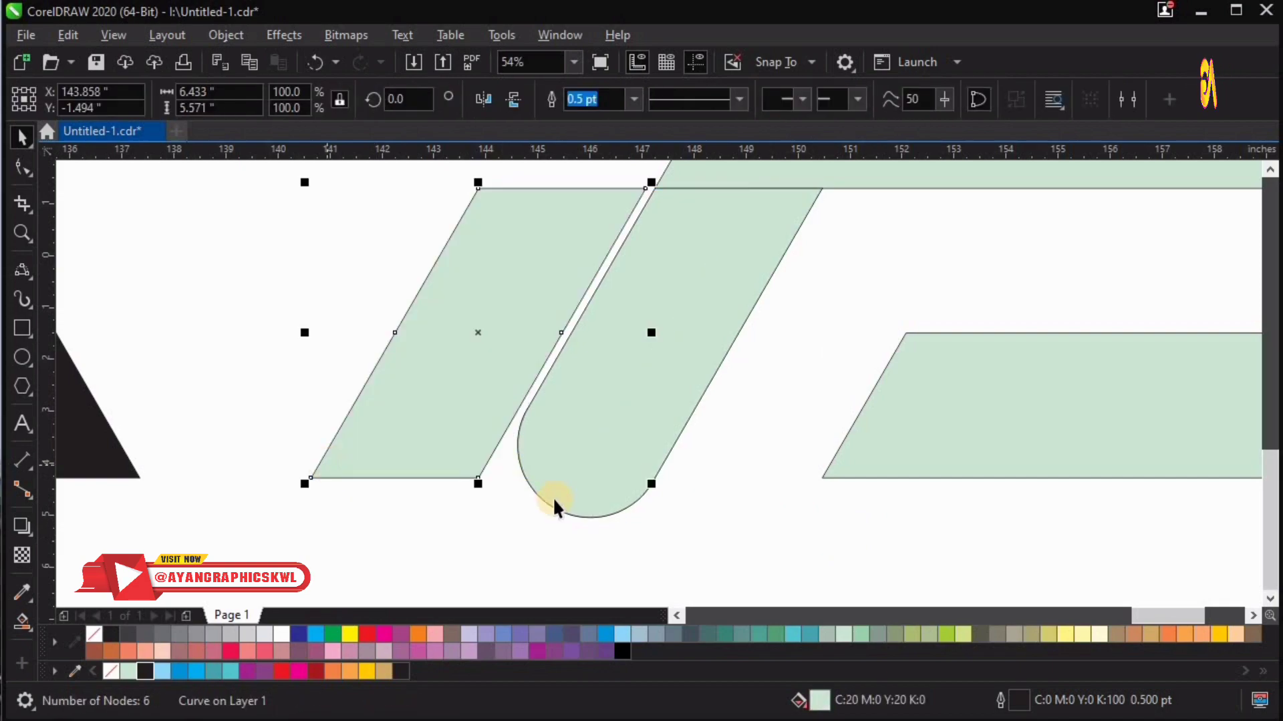
pyautogui.press('Delete')
# Step: Round the bottom bar's left end with an arc, Smart Fill it, and delete the pointed leftover
pyautogui.scroll(-3, 766, 522)
pyautogui.scroll(3, 1048, 593)
pyautogui.scroll(1, 1048, 593)
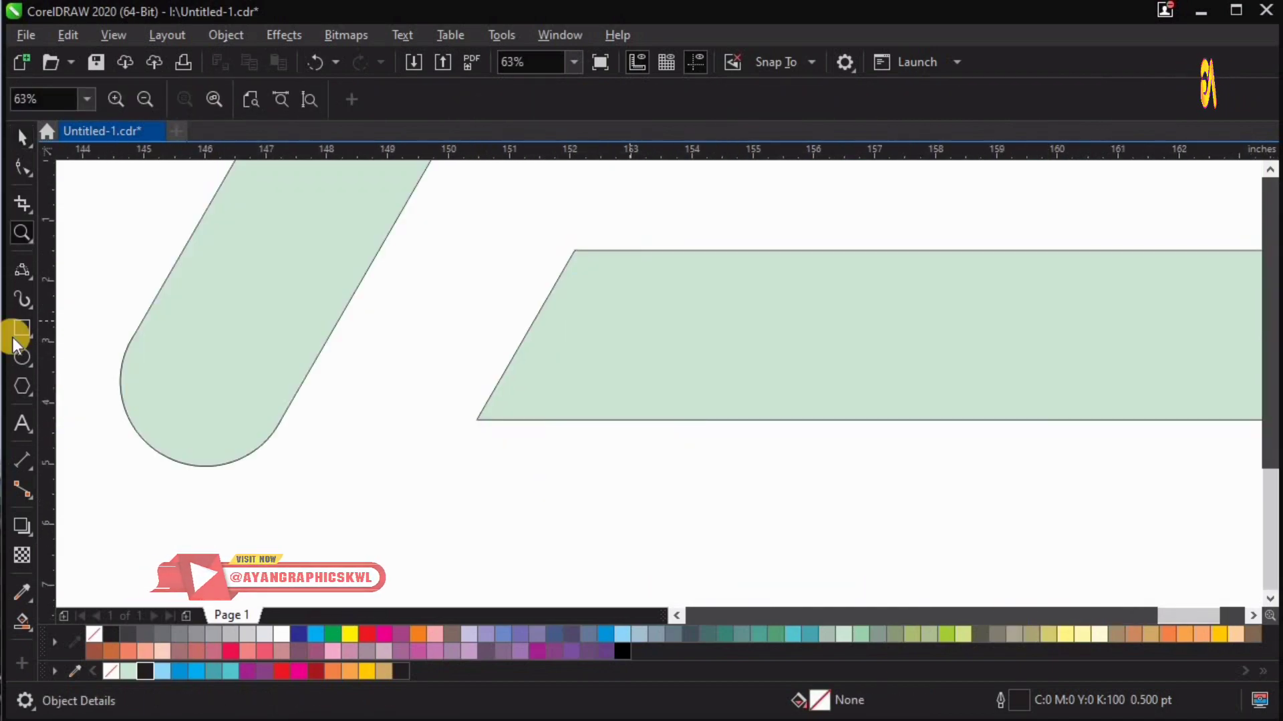
pyautogui.click(27, 294)
pyautogui.moveTo(574, 250); pyautogui.dragTo(566, 409)
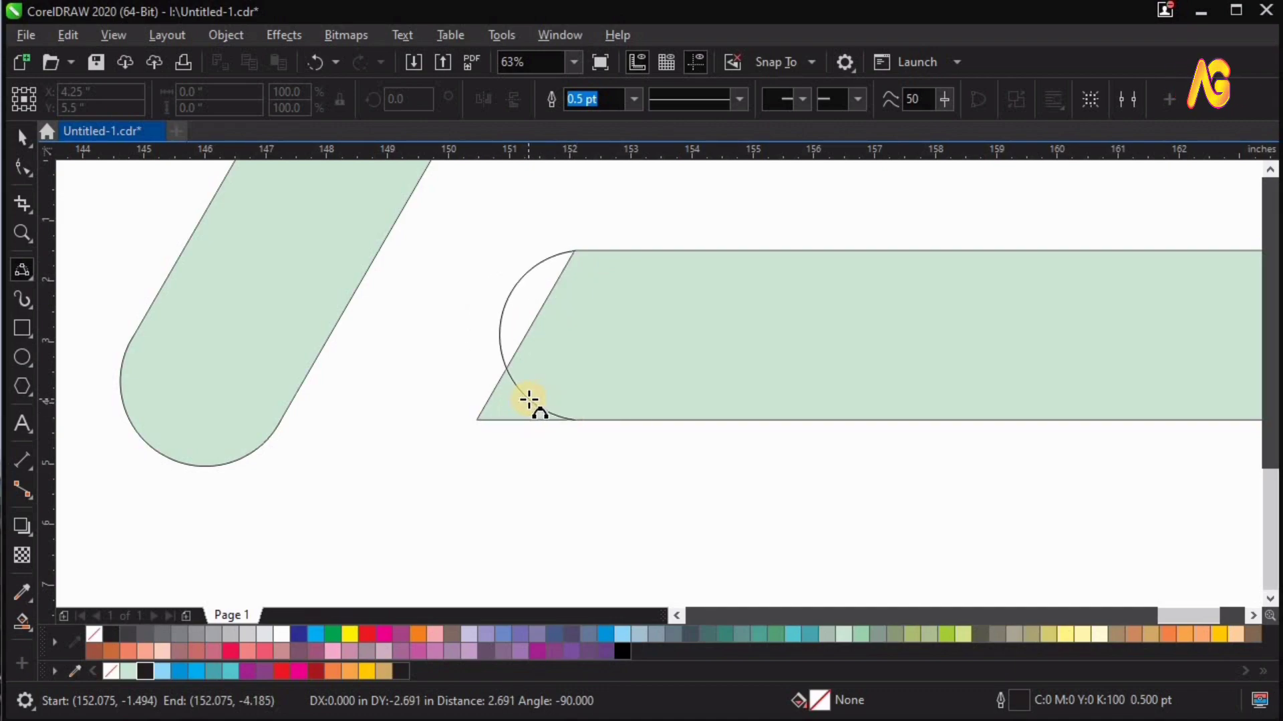
pyautogui.click(20, 618)
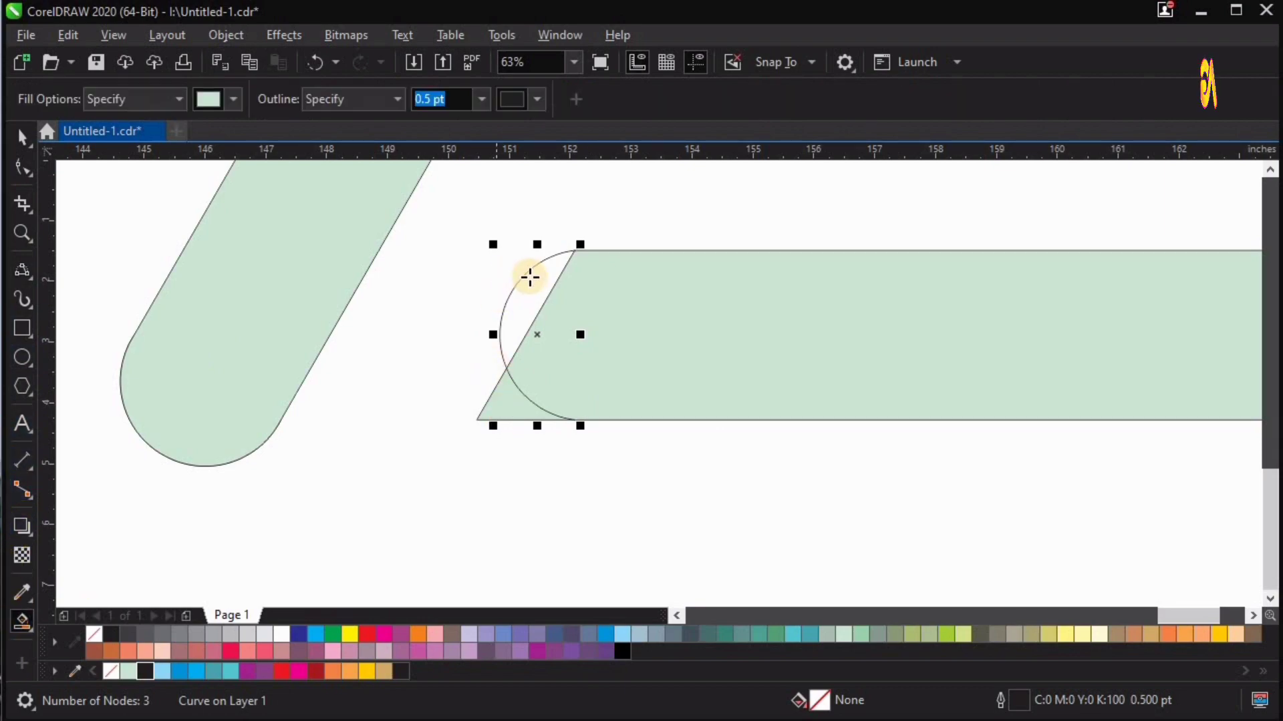
pyautogui.click(530, 279)
pyautogui.press('space')
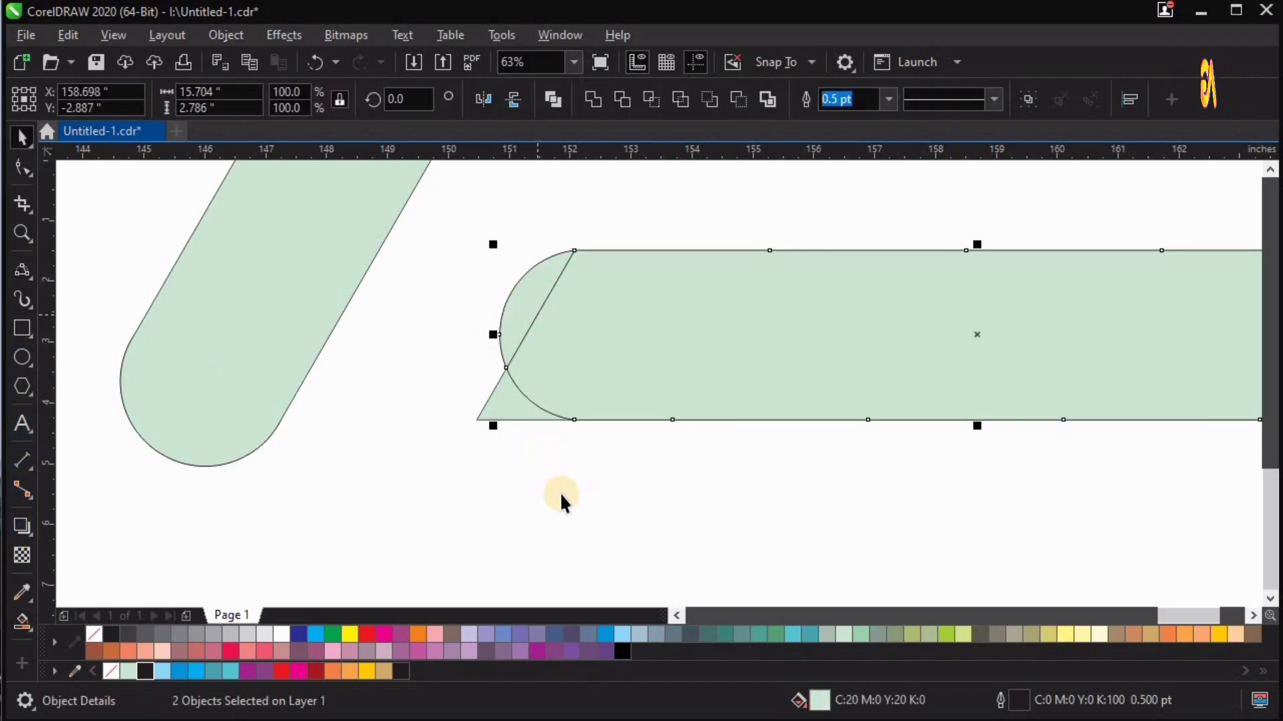
pyautogui.click(440, 445)
pyautogui.press('Delete')
pyautogui.press('F4')
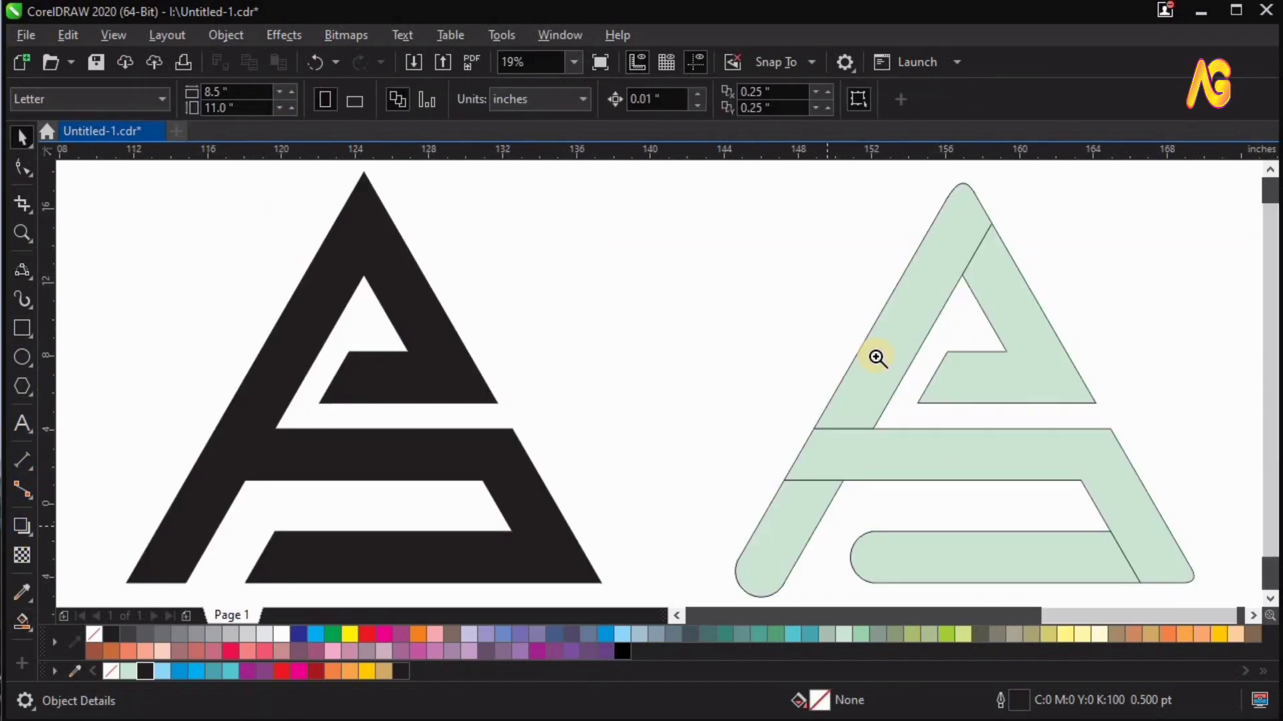
pyautogui.moveTo(836, 301); pyautogui.dragTo(1077, 415)
# Step: Draw and Smart Fill a 3-point arc giving the inner band a rounded left cap, merged with the band
pyautogui.click(30, 267)
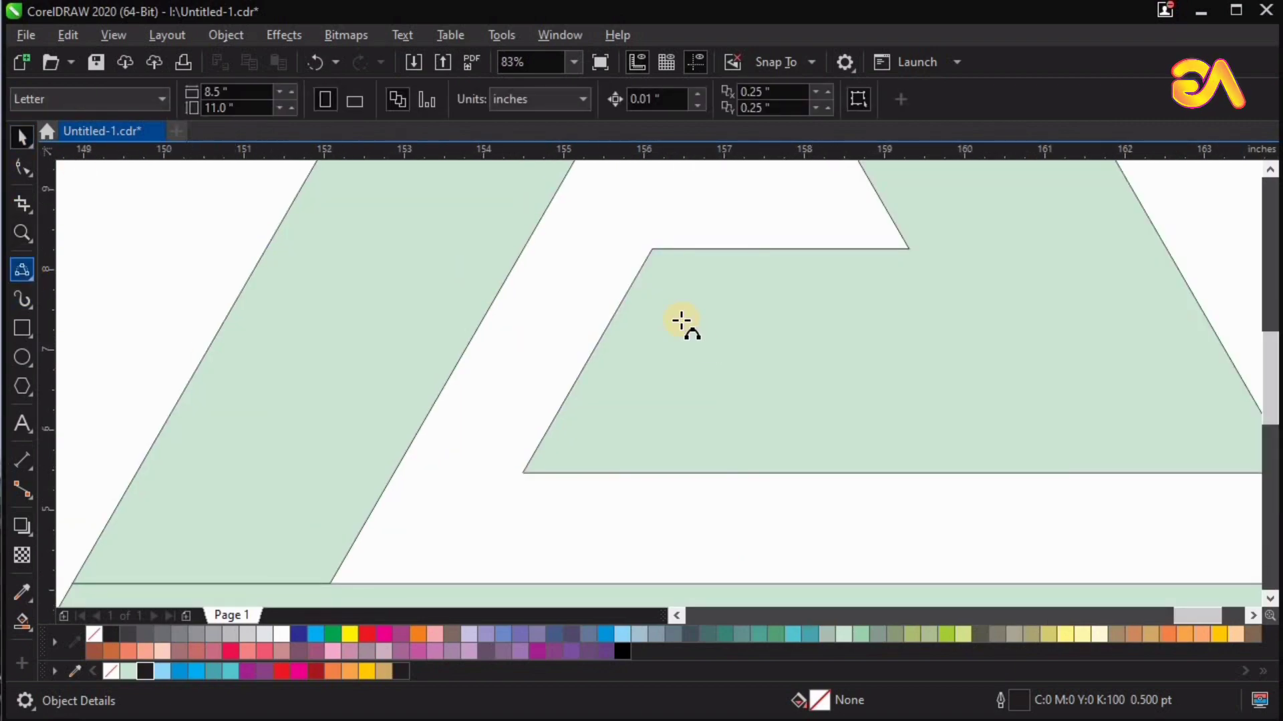
pyautogui.moveTo(652, 249); pyautogui.dragTo(632, 447)
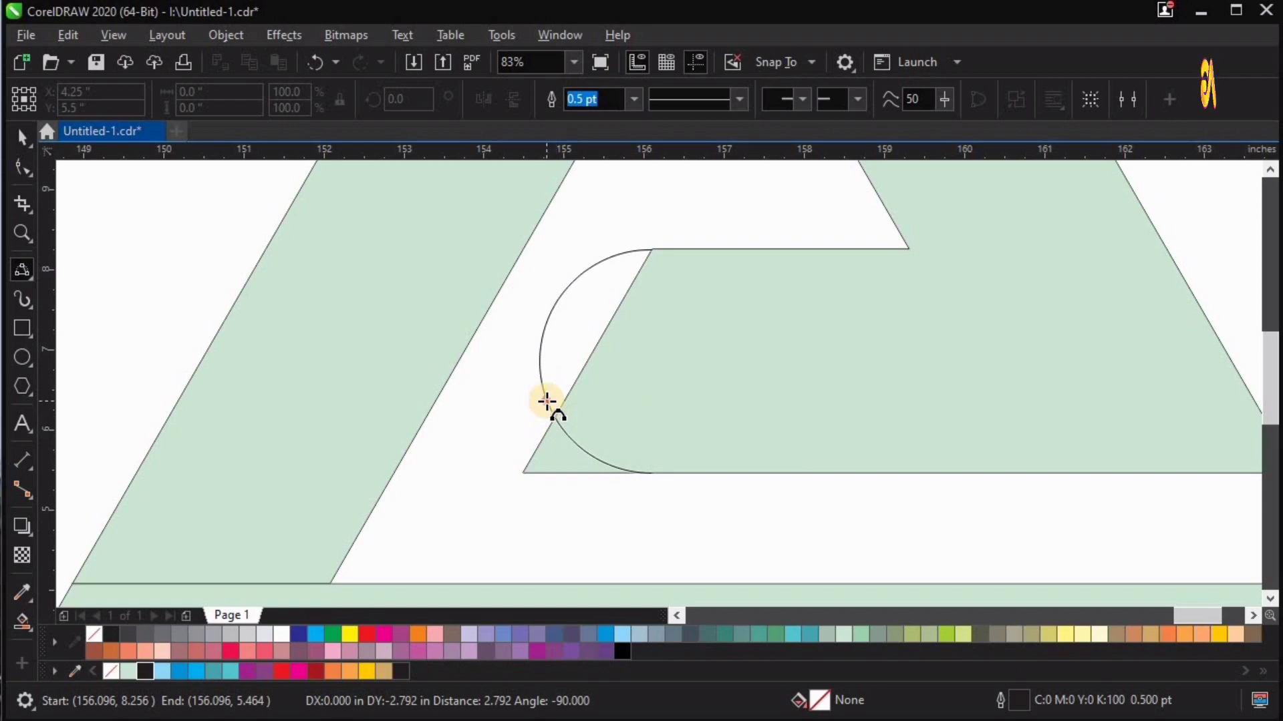
pyautogui.click(546, 401)
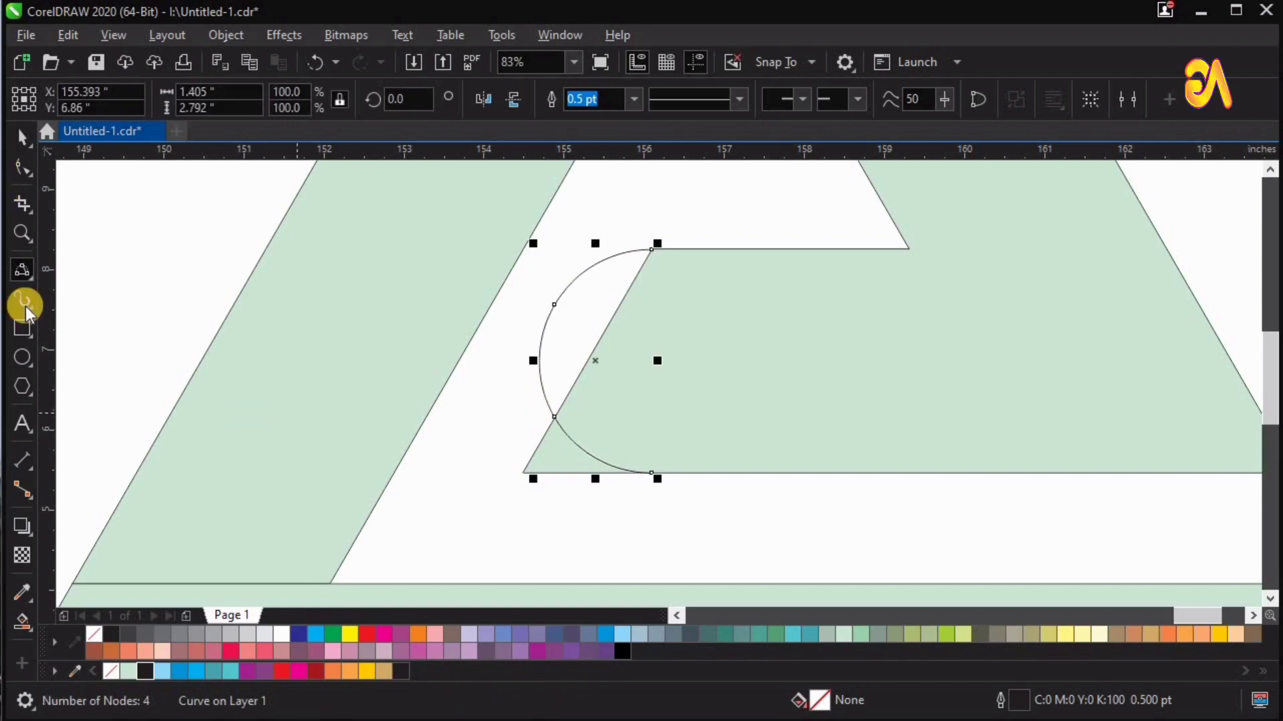
pyautogui.click(699, 370)
pyautogui.press('space')
pyautogui.keyDown('shift'); pyautogui.click(575, 300); pyautogui.keyUp('shift')
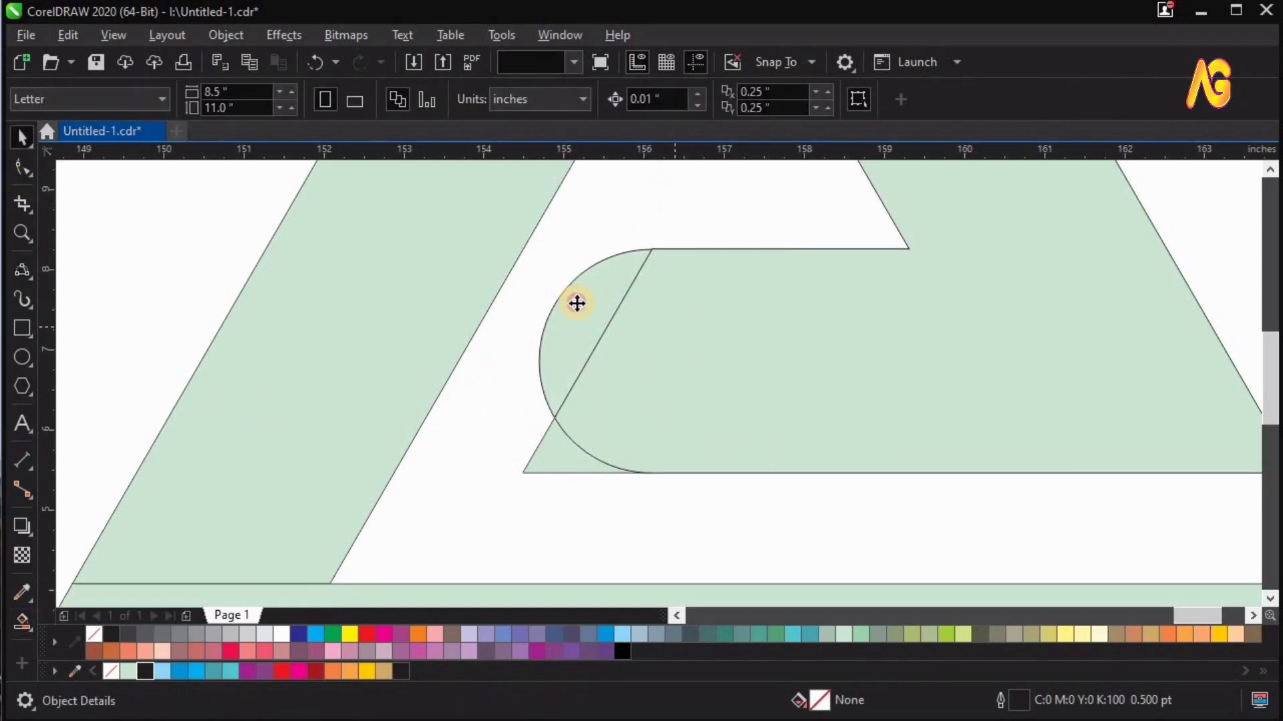
pyautogui.click(476, 446)
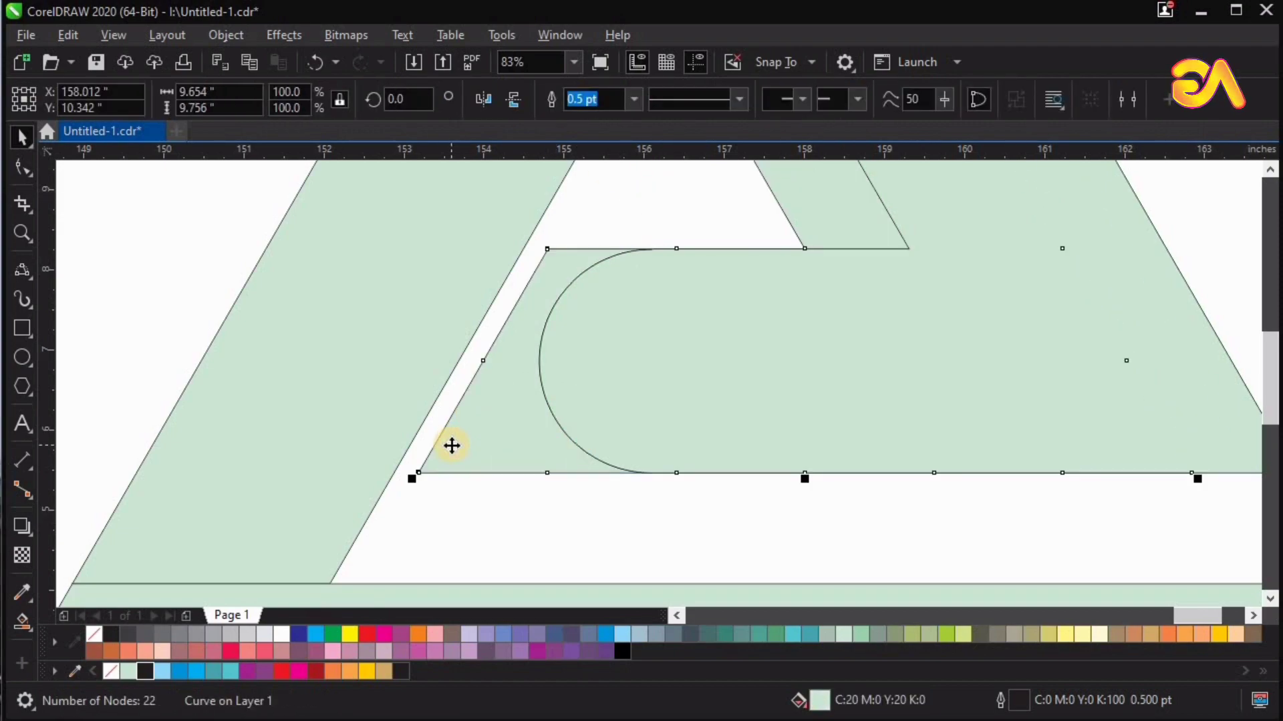
pyautogui.click(503, 441)
pyautogui.press('F4')
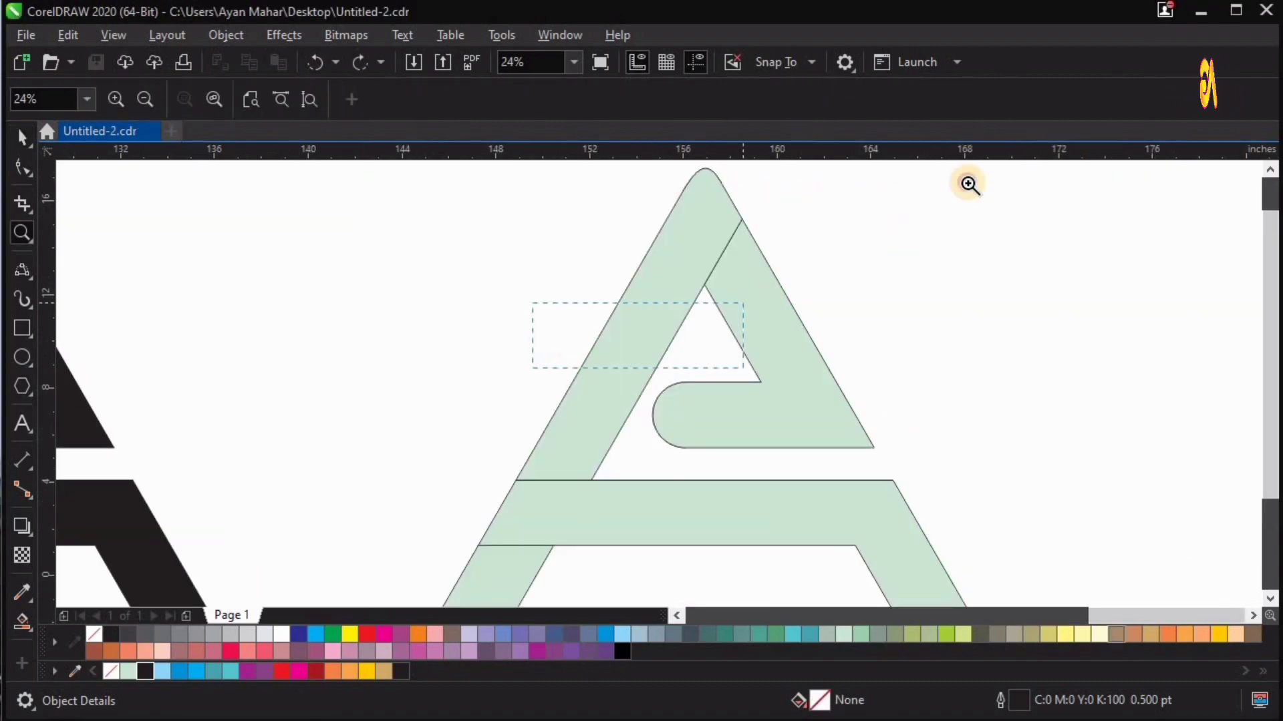
# Step: Draw a 3-point arc across the right leg's top and Smart Fill the rounded apex region
pyautogui.click(22, 270)
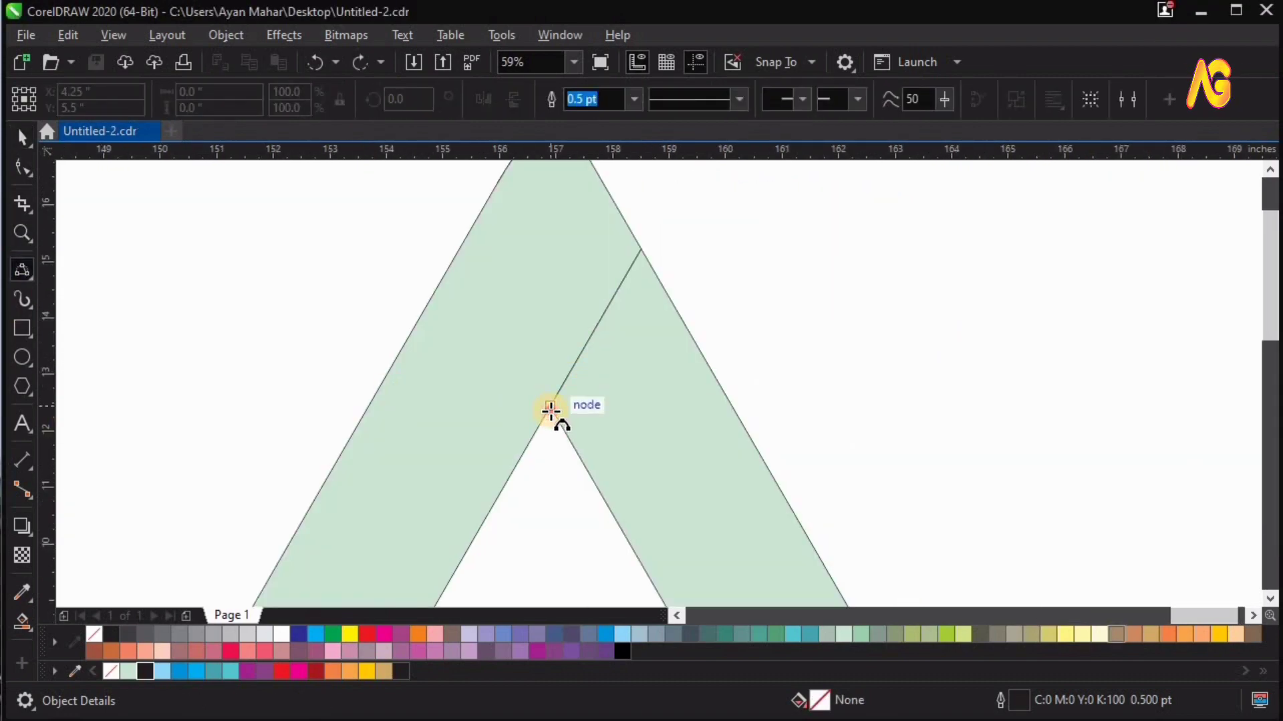
pyautogui.click(551, 409)
pyautogui.moveTo(607, 364)
pyautogui.mouseDown()
pyautogui.moveTo(668, 305)
pyautogui.moveTo(651, 292)
pyautogui.mouseUp()
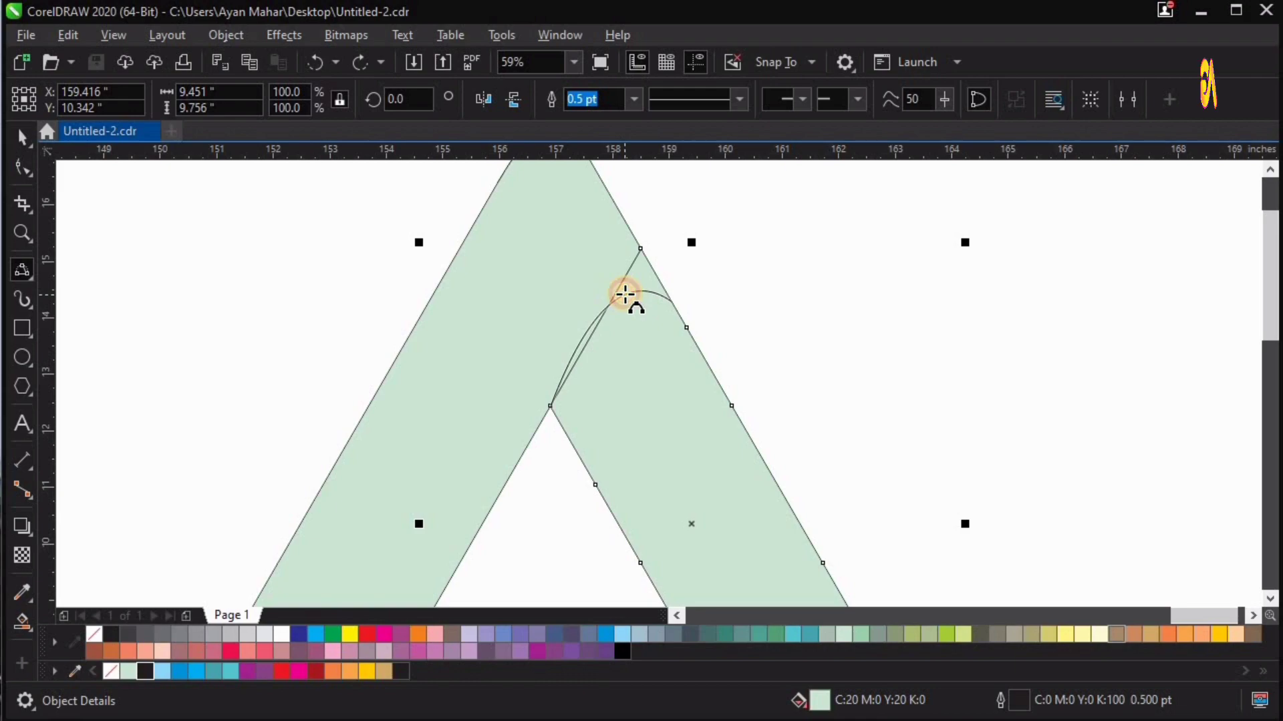
pyautogui.scroll(-1, 321, 468)
pyautogui.click(22, 621)
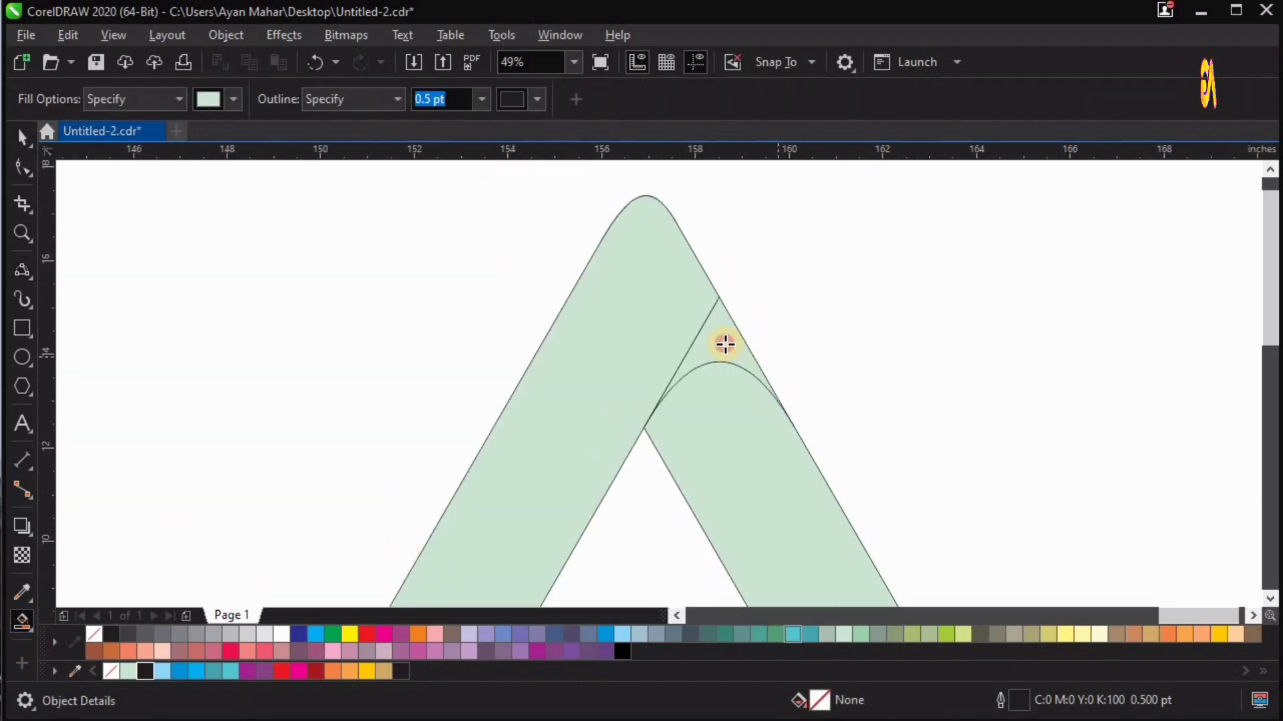
pyautogui.click(725, 344)
# Step: Undo an accidental move, remove the leftover apex arc, and zoom out to both logos
pyautogui.press('space')
pyautogui.press('space')
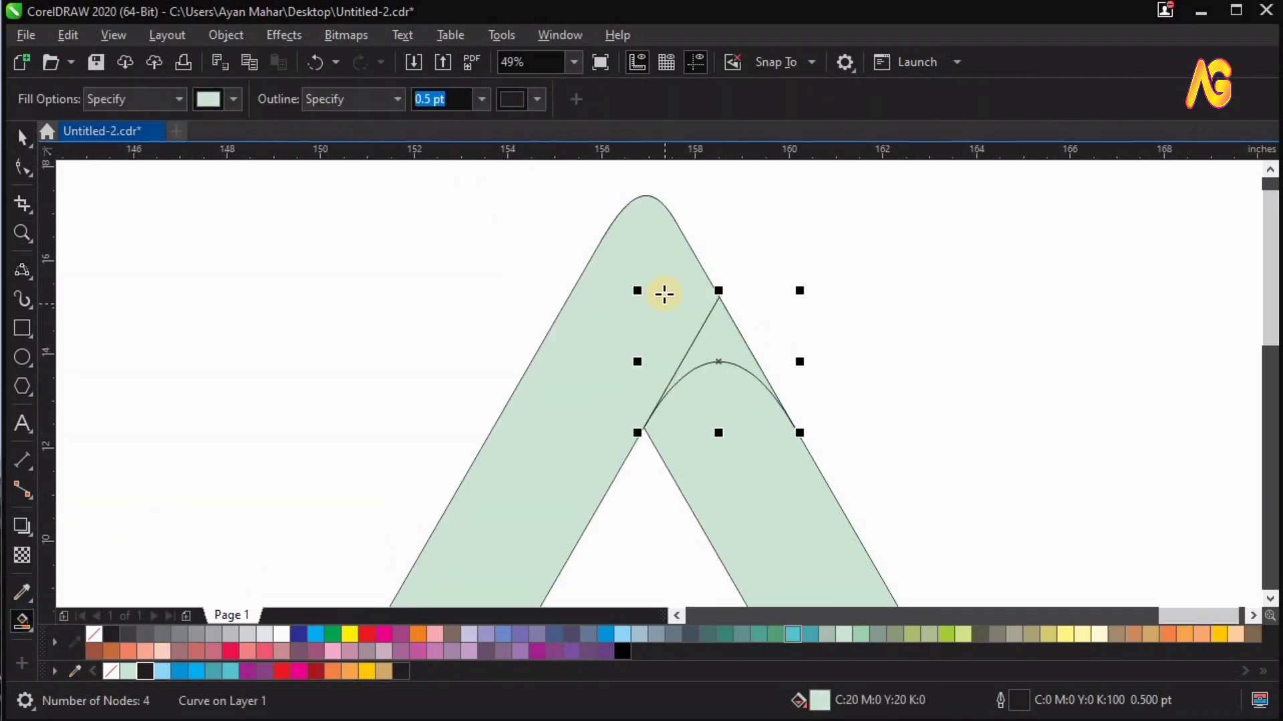
pyautogui.press('space')
pyautogui.click(664, 297)
pyautogui.keyDown('shift'); pyautogui.click(696, 312); pyautogui.keyUp('shift')
pyautogui.moveTo(608, 258); pyautogui.dragTo(598, 117)
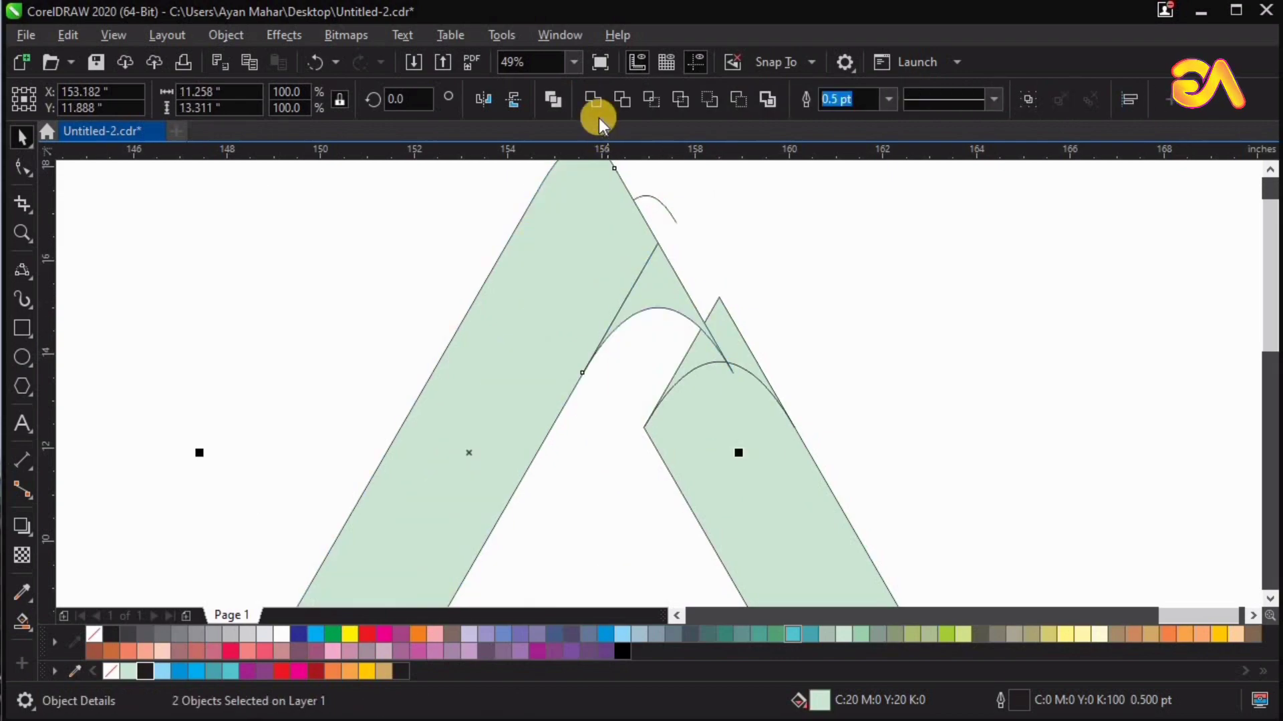
pyautogui.hotkey('ctrl', 'z')
pyautogui.click(954, 360)
pyautogui.click(681, 352)
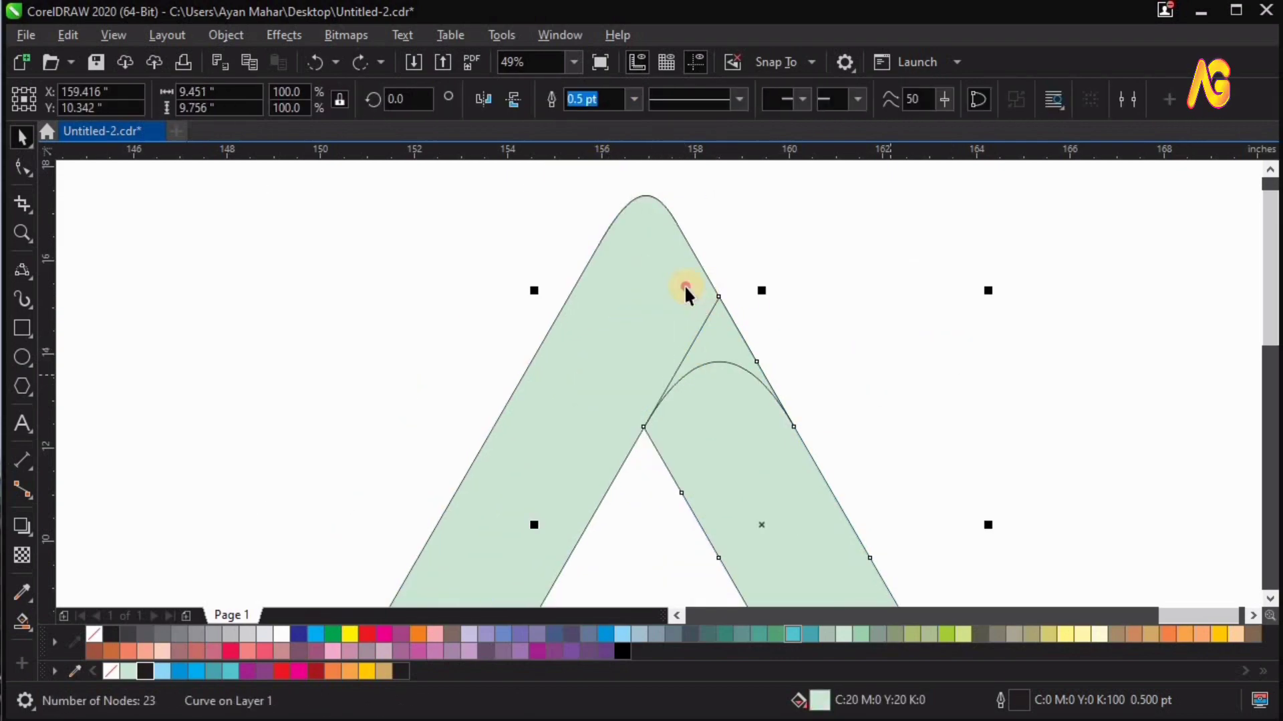
pyautogui.moveTo(743, 359)
pyautogui.mouseDown()
pyautogui.moveTo(678, 343)
pyautogui.moveTo(679, 360)
pyautogui.mouseUp()
pyautogui.click(891, 313)
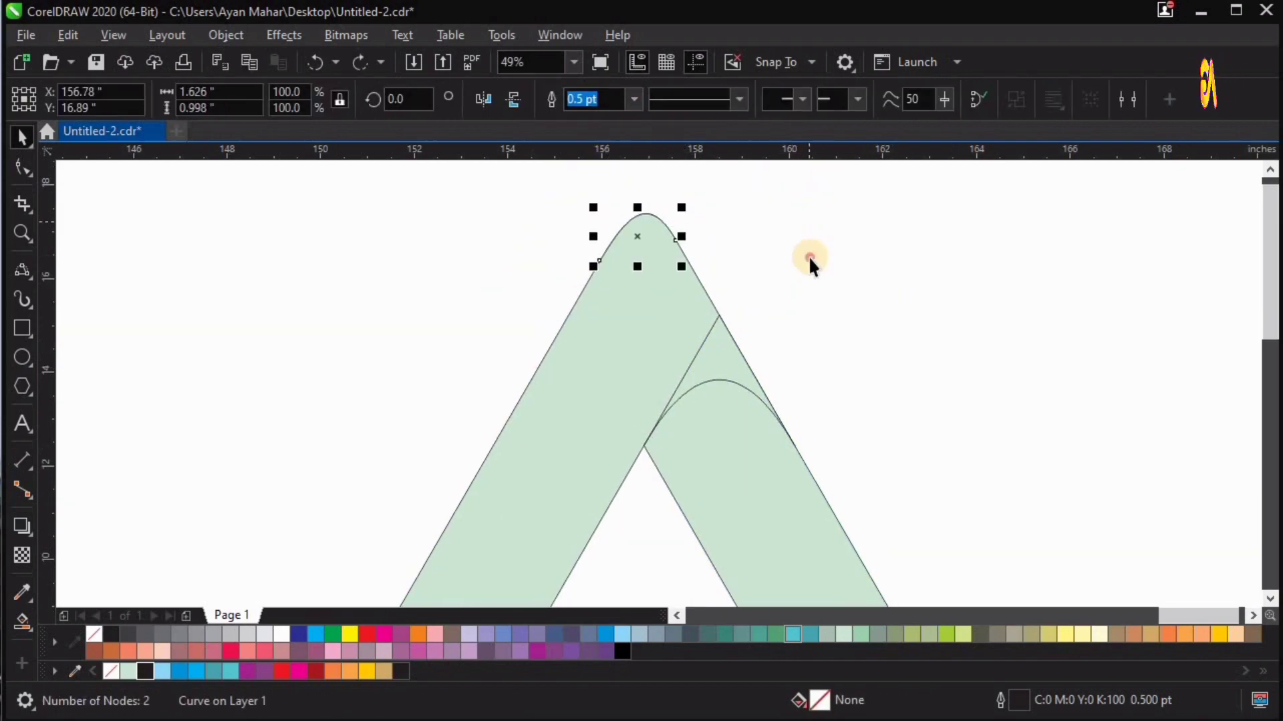
pyautogui.press('Escape')
pyautogui.press('F4')
# Step: Round the left leg's junction with the crossbar using a 3-point arc and Smart Fill both pieces
pyautogui.press('z')
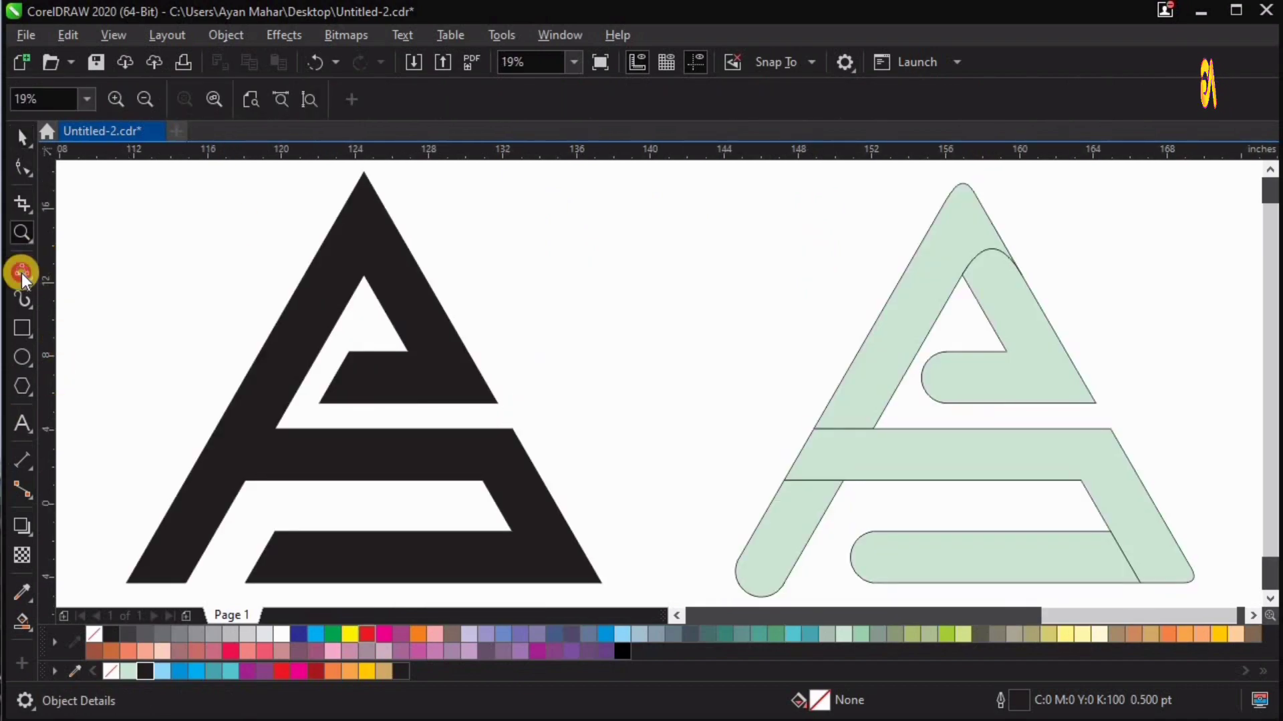
pyautogui.click(22, 274)
pyautogui.moveTo(750, 381); pyautogui.dragTo(983, 467)
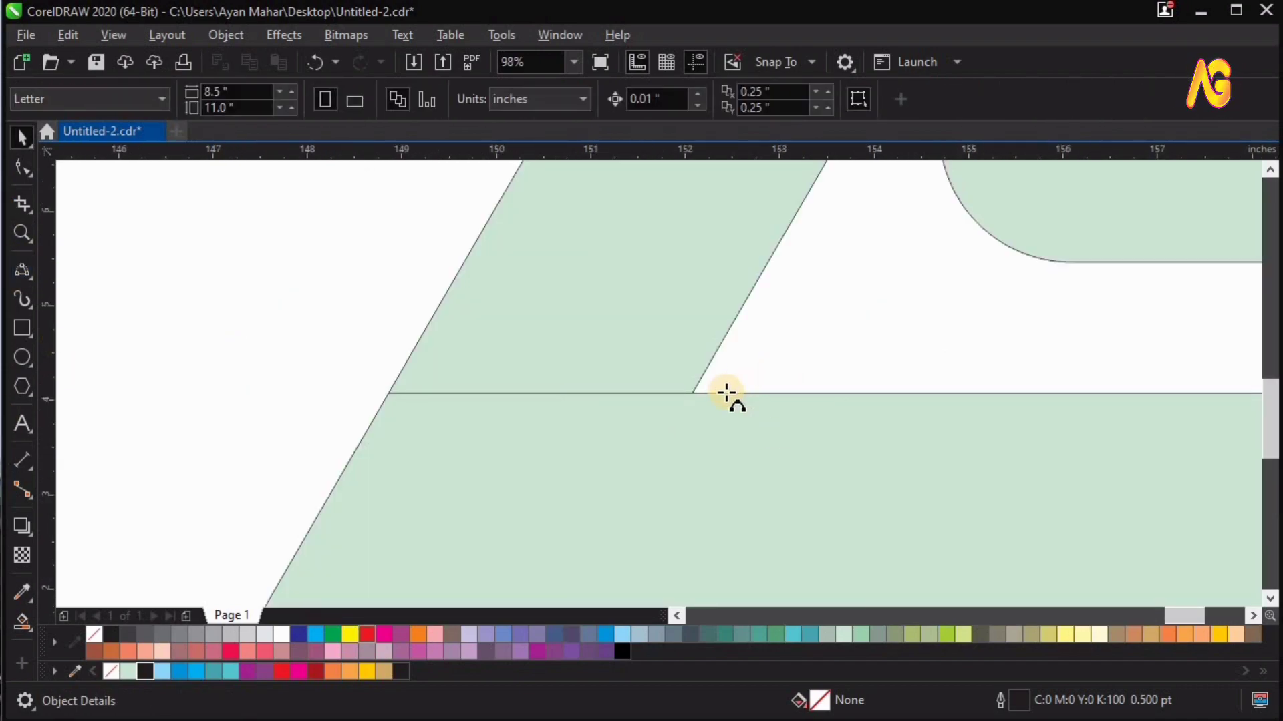
pyautogui.moveTo(691, 393); pyautogui.dragTo(481, 215)
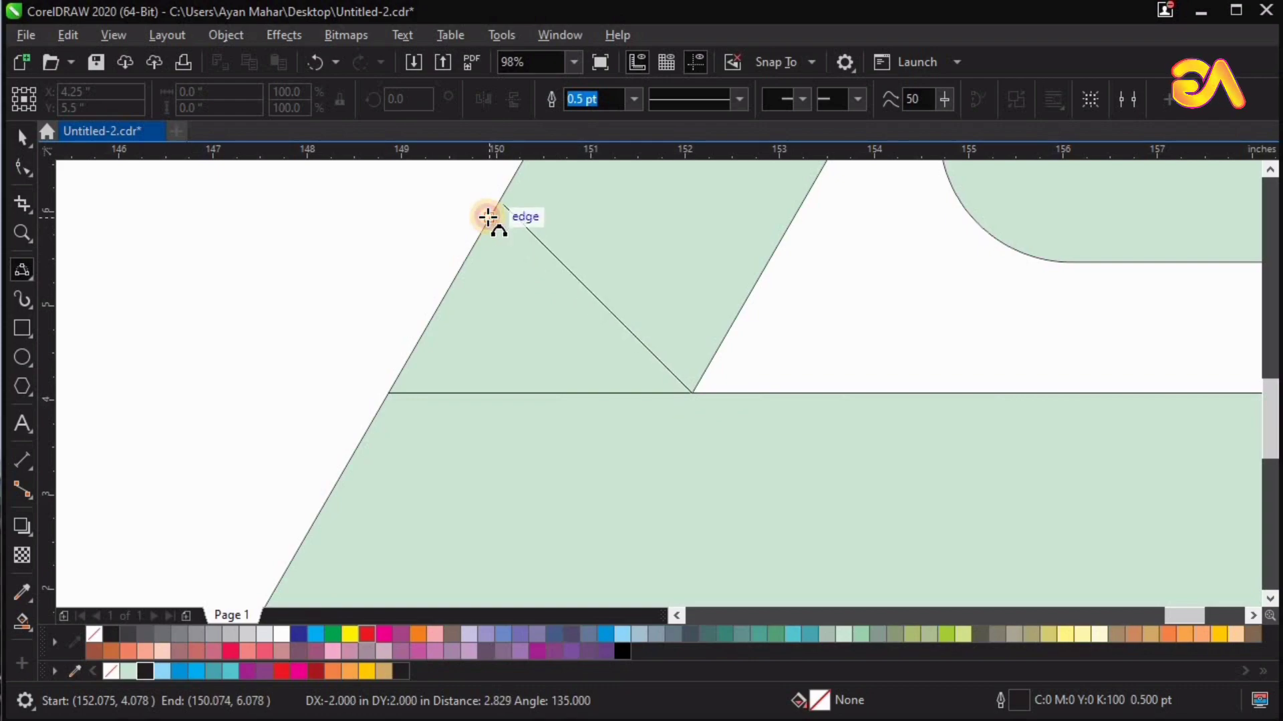
pyautogui.click(482, 321)
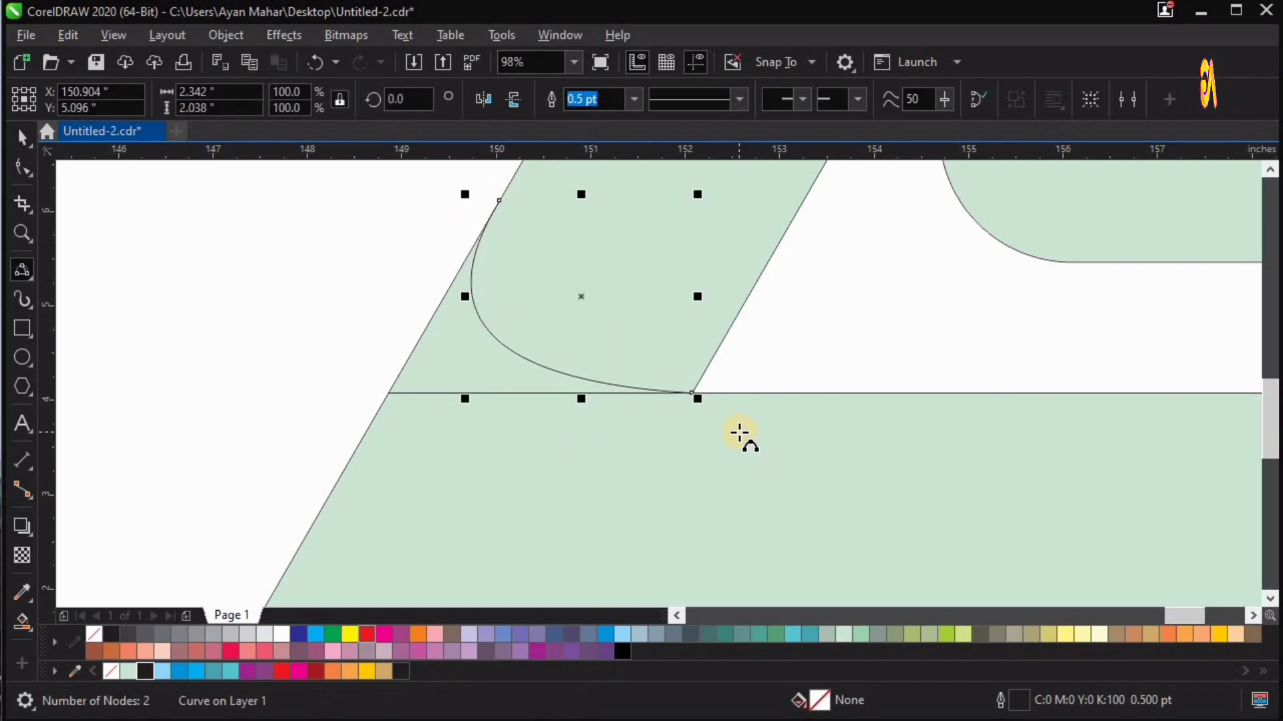
pyautogui.scroll(-4, 738, 433)
pyautogui.click(22, 621)
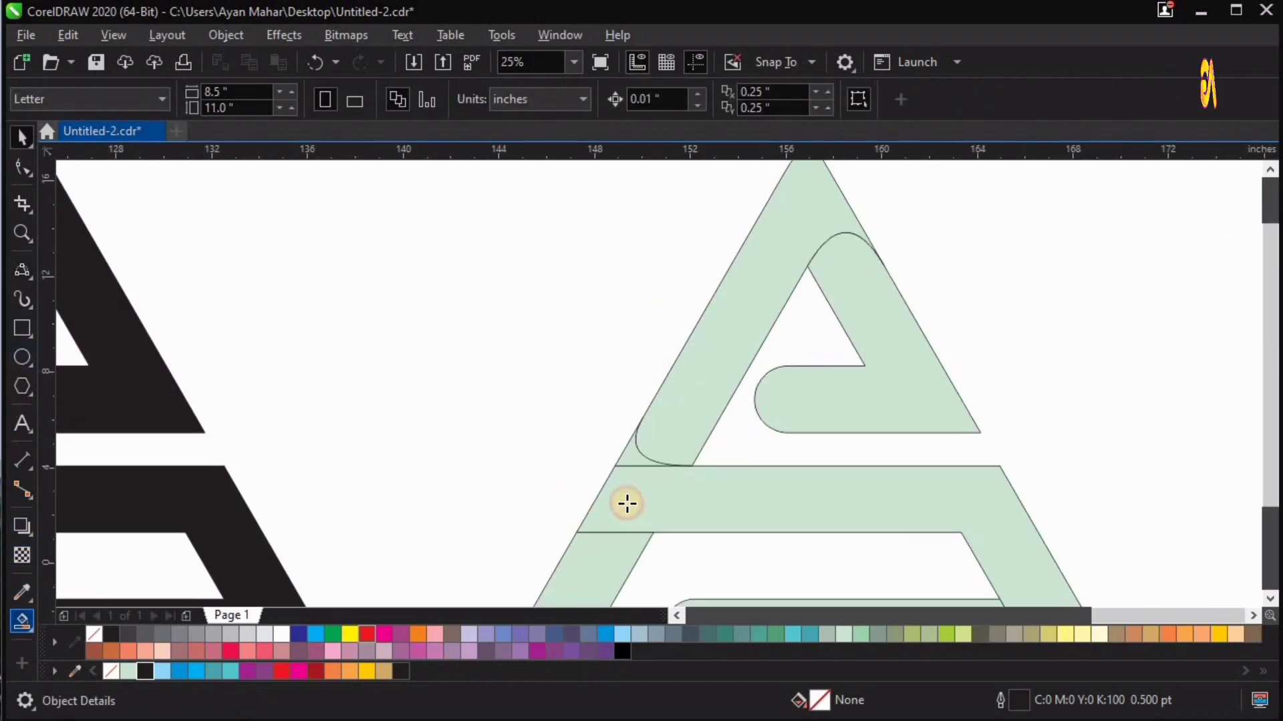
pyautogui.click(634, 454)
pyautogui.click(633, 499)
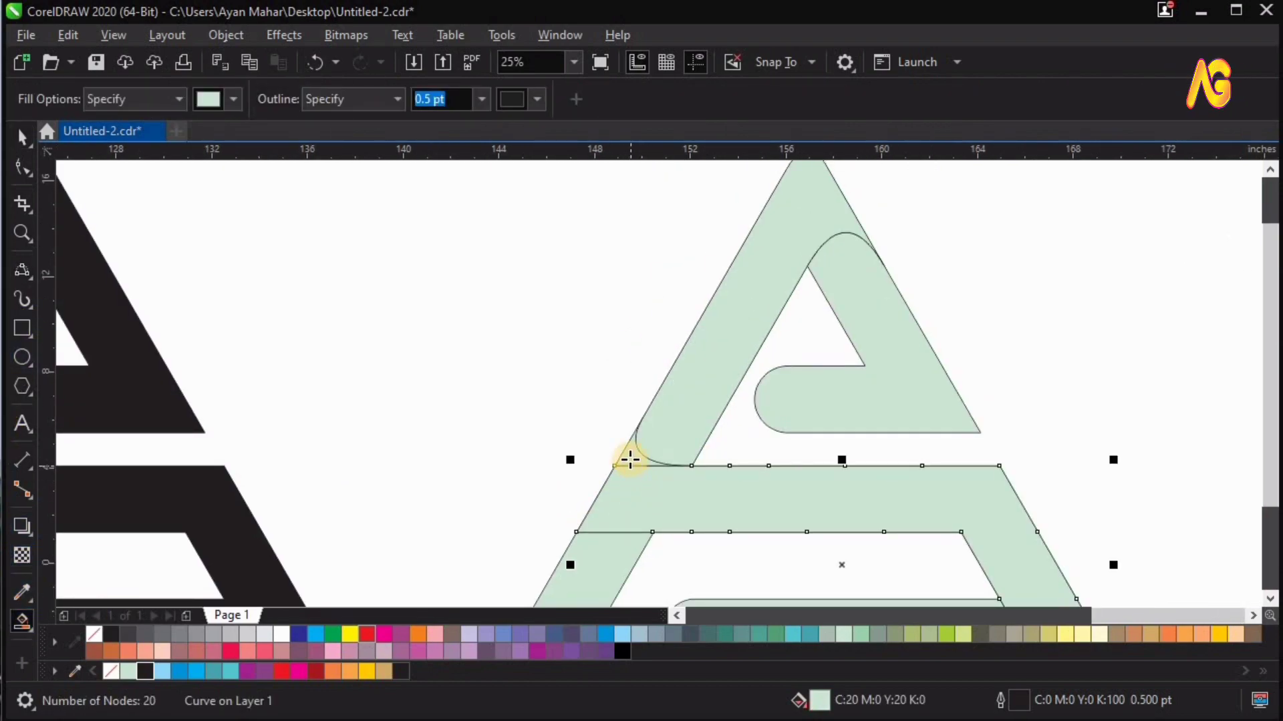
pyautogui.scroll(-2, 501, 385)
pyautogui.click(661, 292)
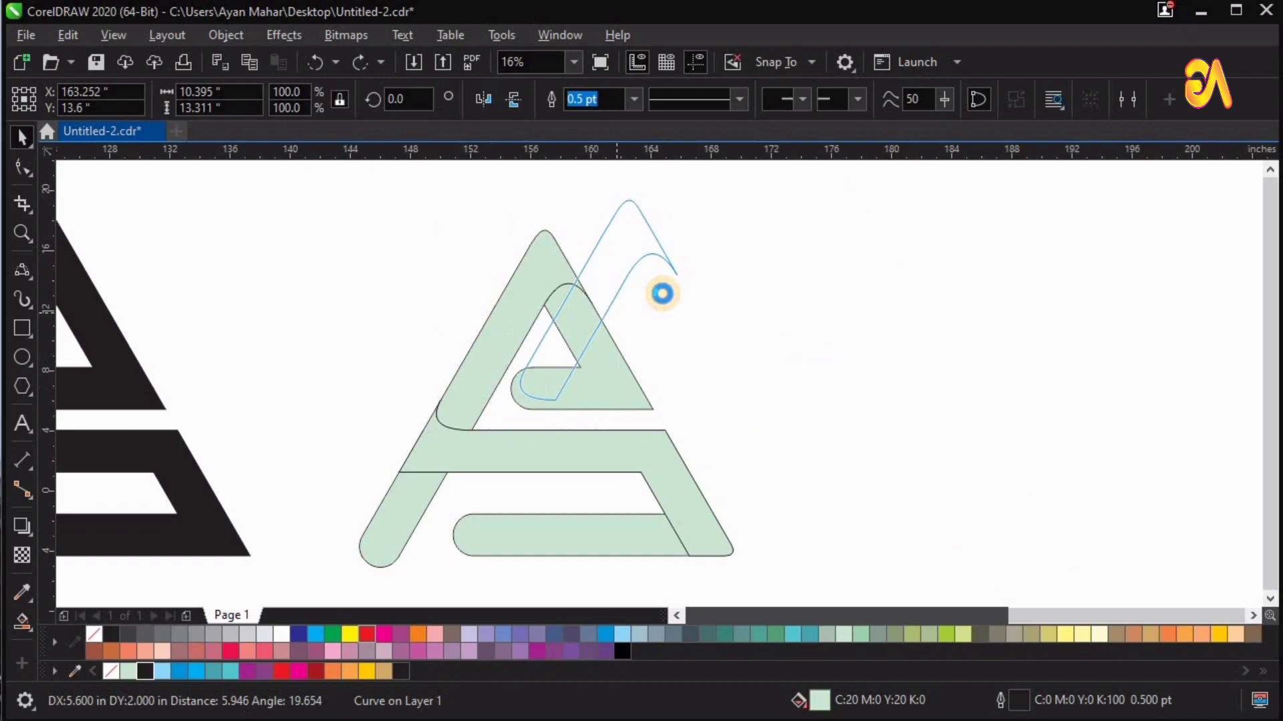
pyautogui.click(710, 415)
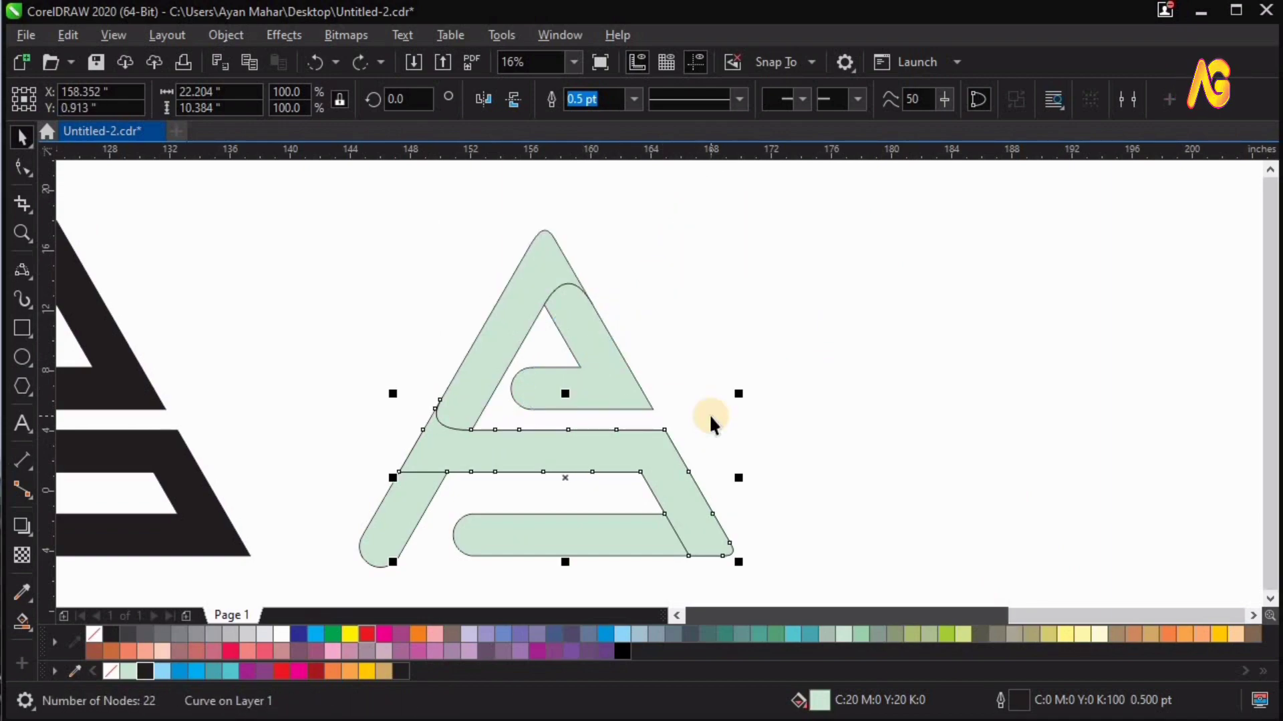
pyautogui.press('Escape')
# Step: Draw a curved split across the lower bar near its right end
pyautogui.scroll(3, 805, 601)
pyautogui.scroll(2, 1002, 535)
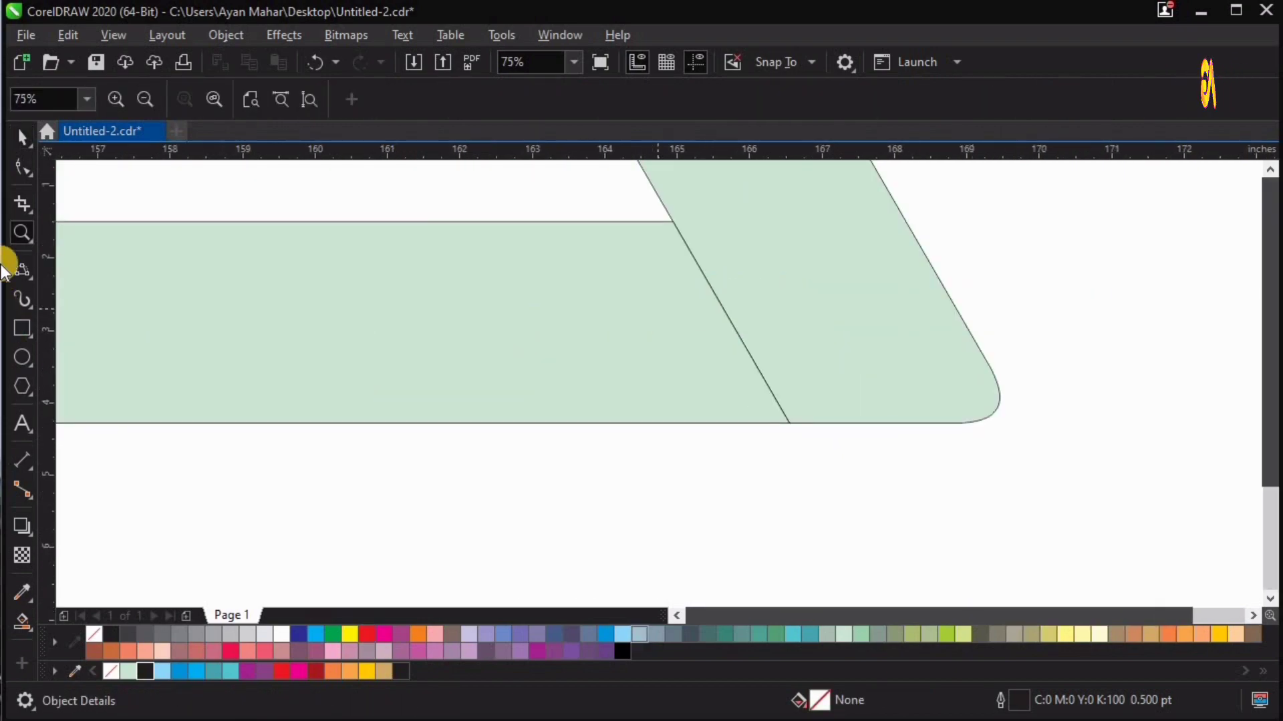
pyautogui.click(21, 272)
pyautogui.click(672, 221)
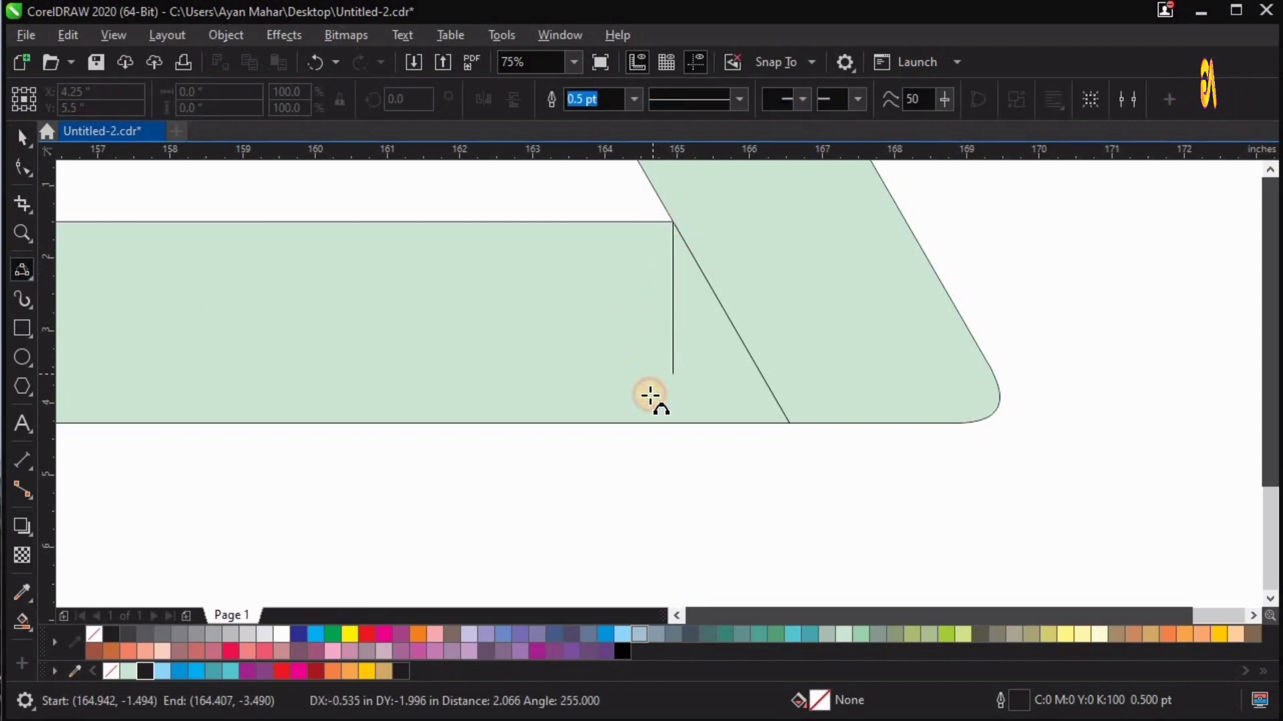
pyautogui.click(731, 401)
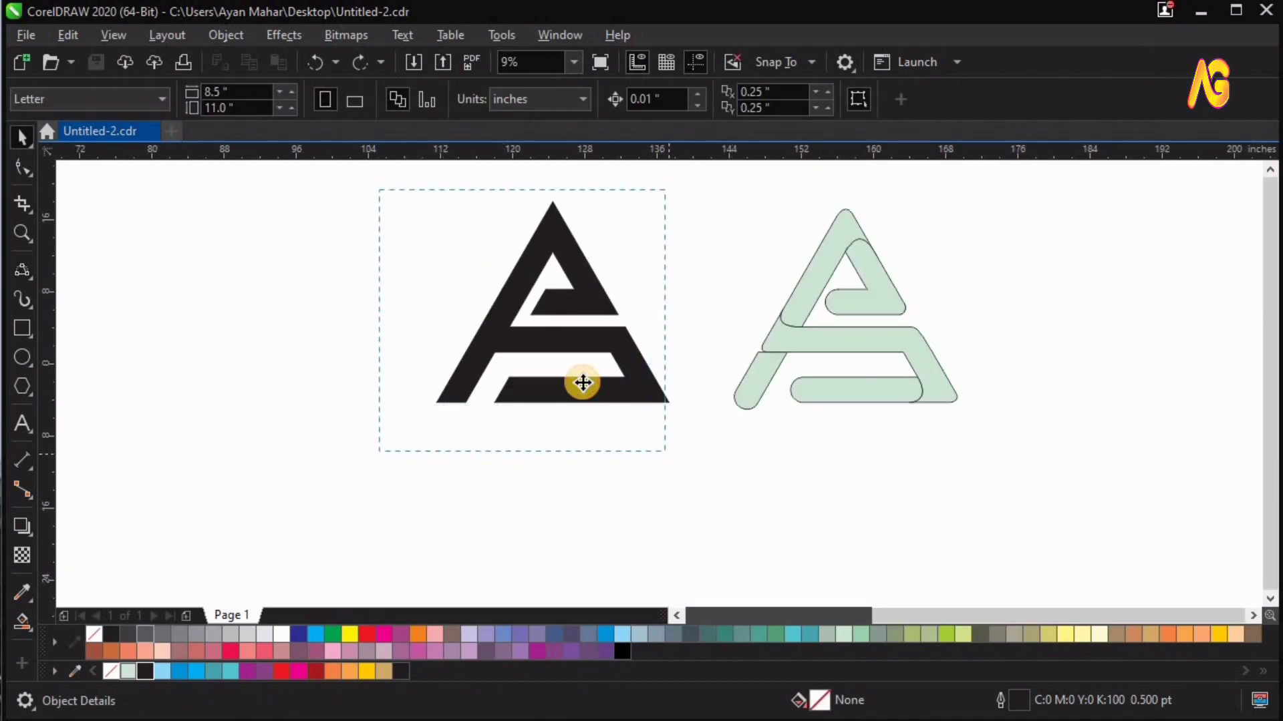
# Step: Move the black A aside and draw a curved cut across the green A's left leg
pyautogui.click(582, 382)
pyautogui.moveTo(559, 395); pyautogui.dragTo(515, 386)
pyautogui.click(695, 323)
pyautogui.press('z')
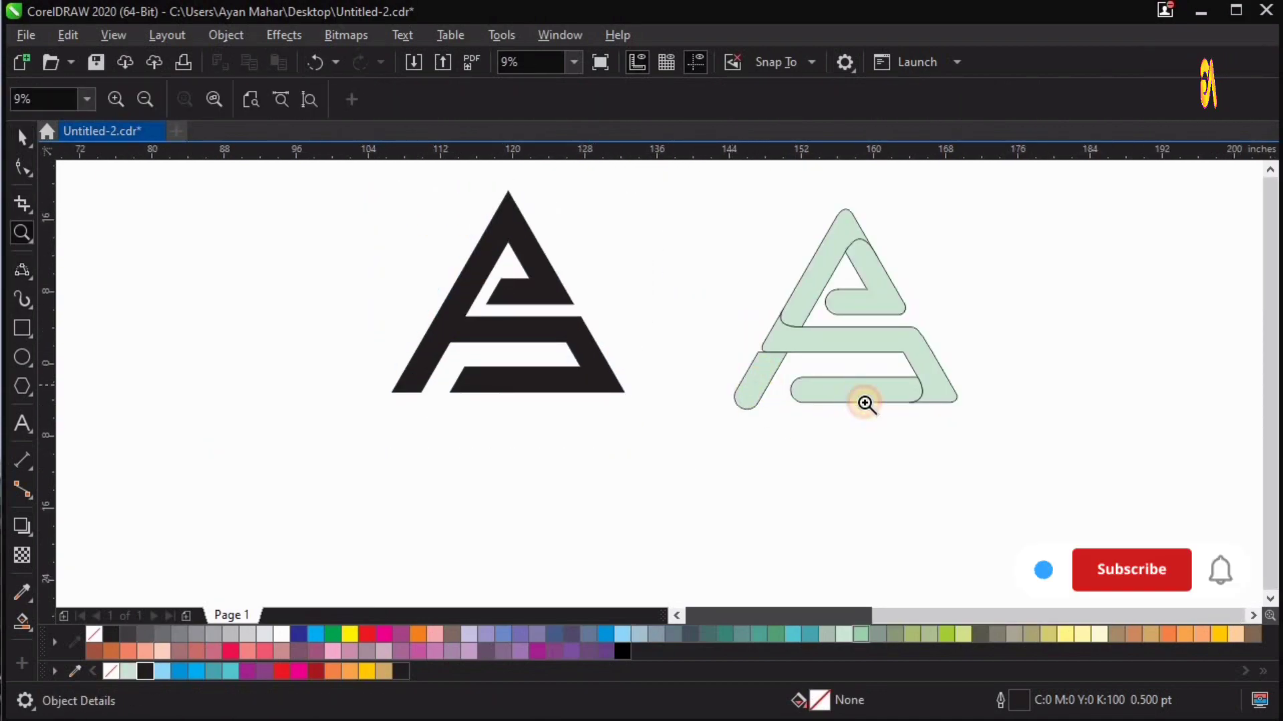
pyautogui.scroll(5, 865, 404)
pyautogui.click(22, 270)
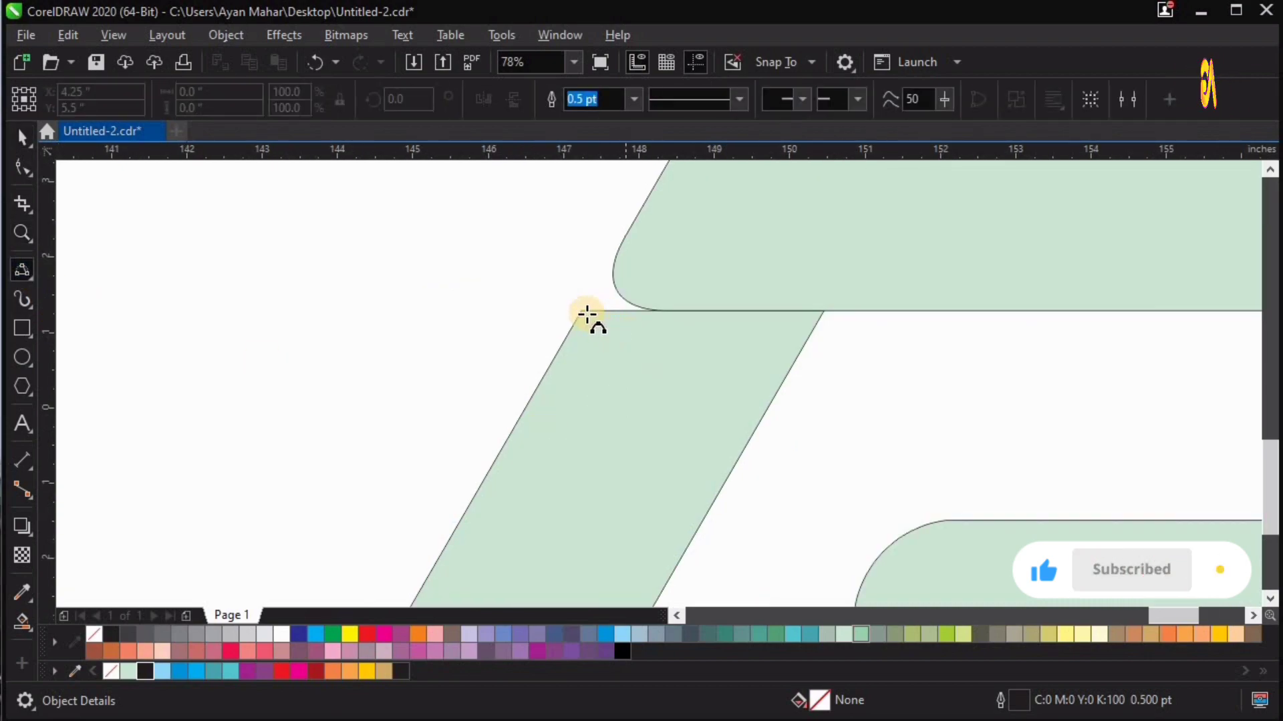
pyautogui.moveTo(581, 311); pyautogui.dragTo(765, 415)
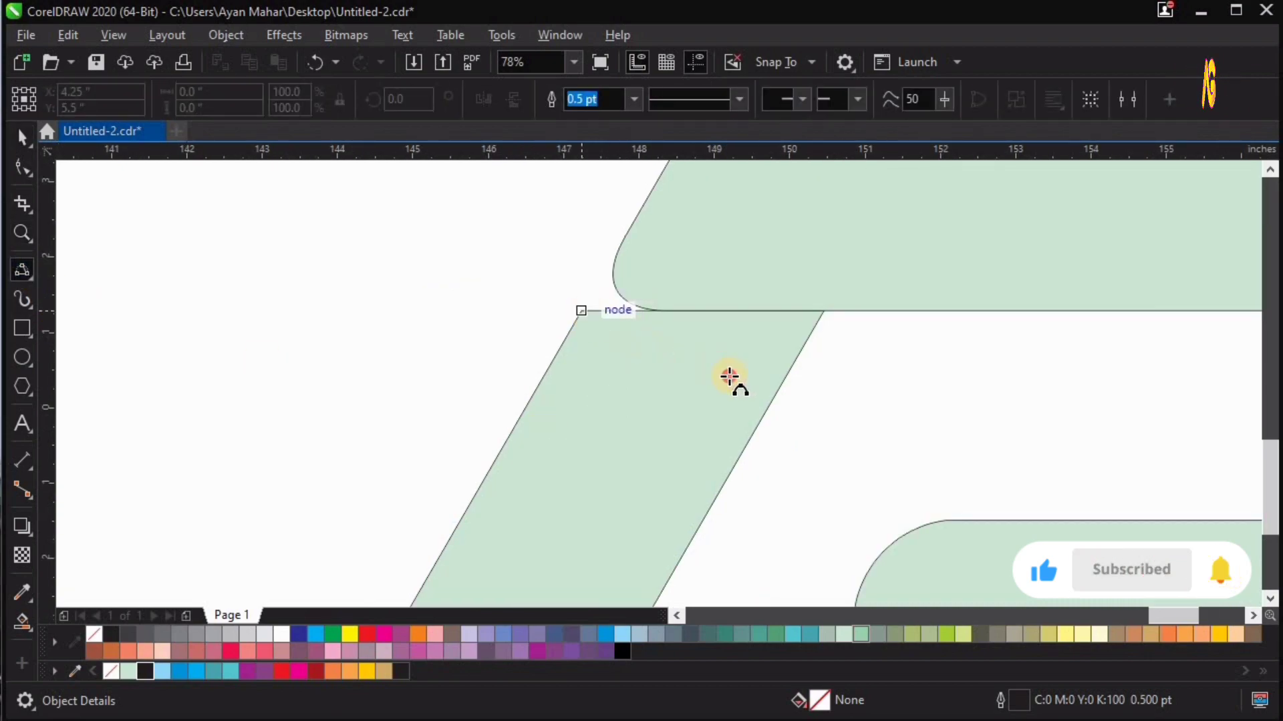
pyautogui.click(635, 454)
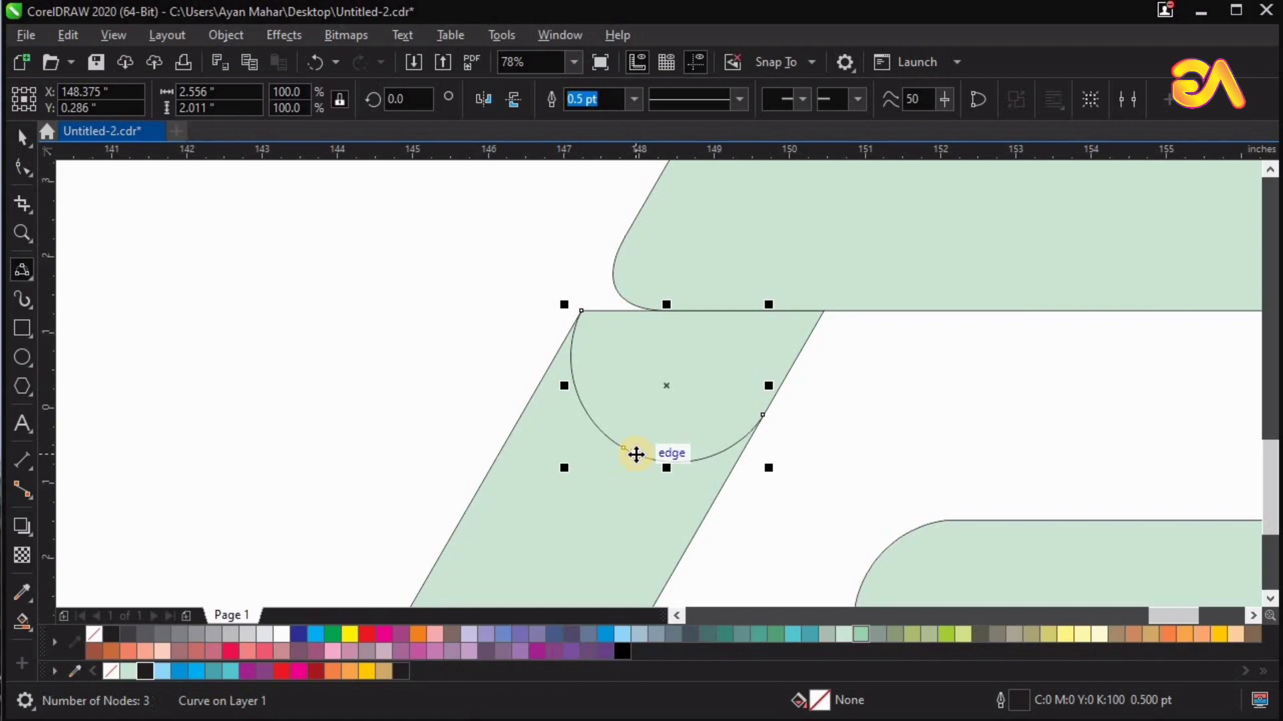
pyautogui.press('space')
pyautogui.scroll(-5, 715, 463)
pyautogui.press('z')
pyautogui.moveTo(701, 430); pyautogui.dragTo(1082, 593)
# Step: Smart Fill the lower-left leg region into its own shape and reposition it
pyautogui.press('space')
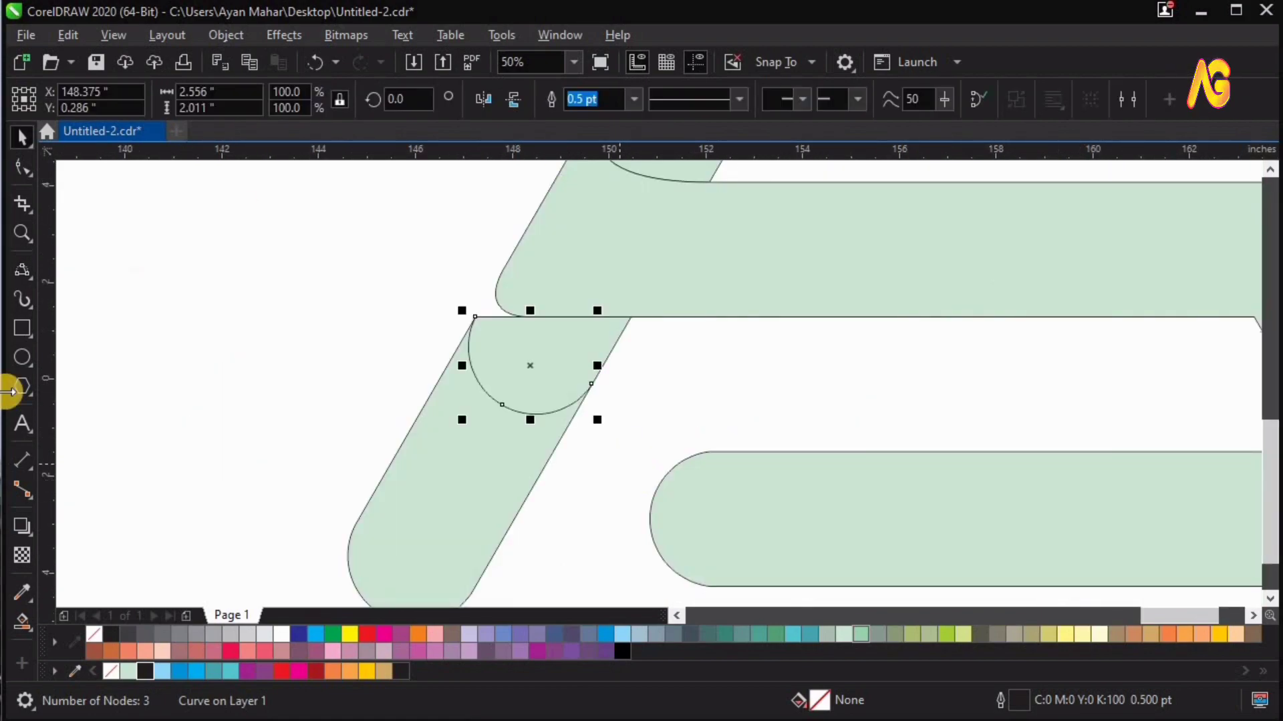
pyautogui.scroll(-1, 539, 253)
pyautogui.click(22, 621)
pyautogui.click(443, 437)
pyautogui.press('space')
pyautogui.moveTo(537, 297); pyautogui.dragTo(668, 327)
pyautogui.press('Escape')
pyautogui.scroll(-3, 668, 328)
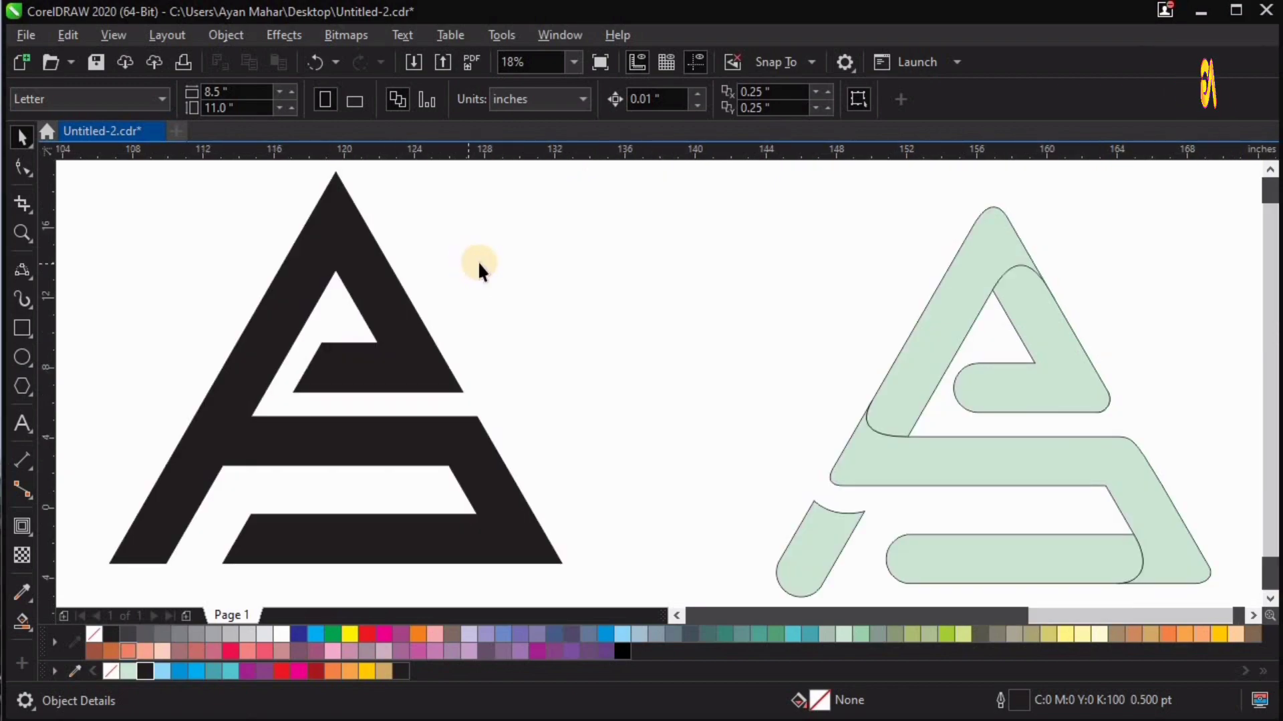
# Step: Delete the black logo, then remove the green logo's outline and undo that change
pyautogui.moveTo(161, 539); pyautogui.dragTo(534, 200)
pyautogui.press('Delete')
pyautogui.press('F4')
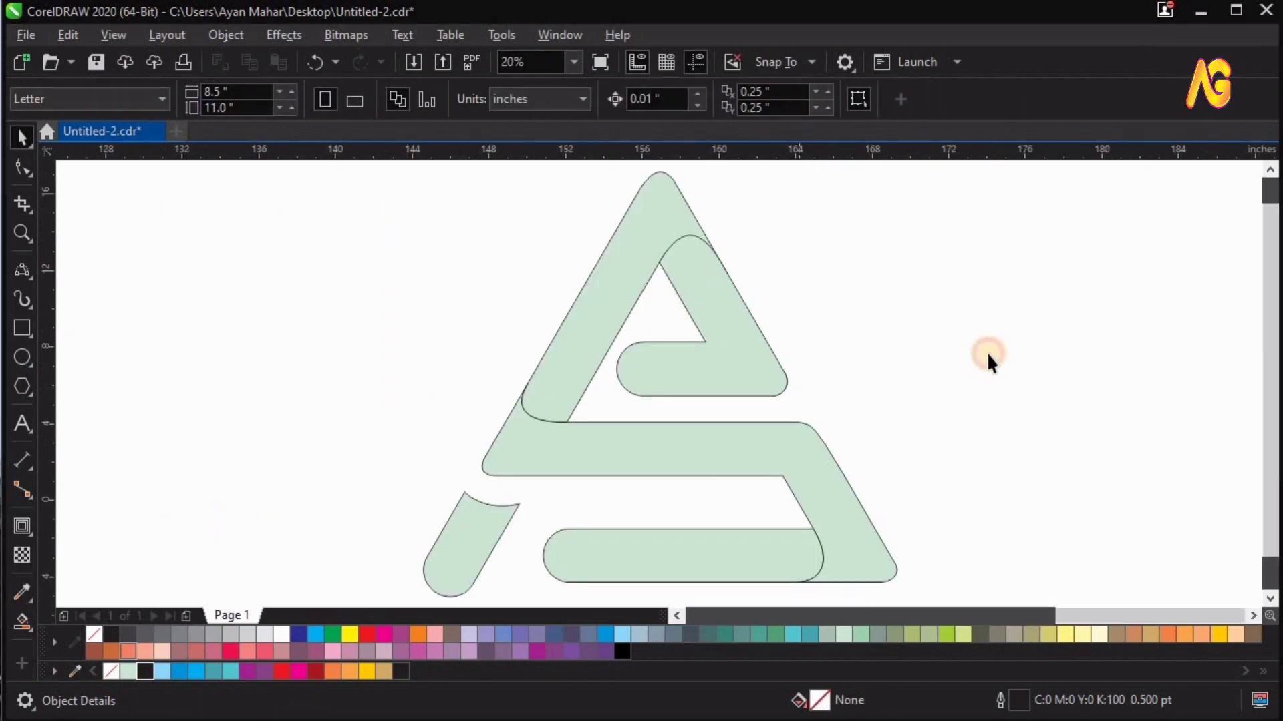
pyautogui.hotkey('ctrl', 'a')
pyautogui.rightClick(93, 633)
pyautogui.hotkey('ctrl', 'z')
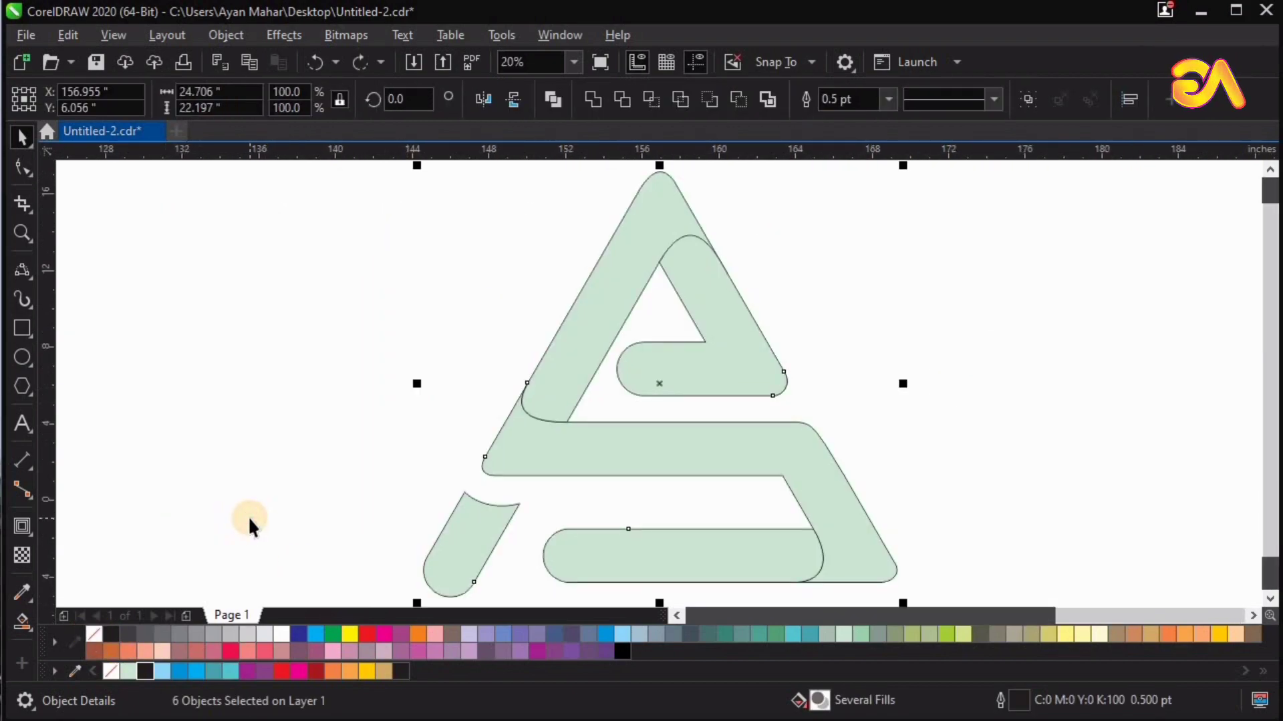
pyautogui.click(252, 521)
pyautogui.scroll(-3, 545, 344)
pyautogui.scroll(3, 646, 452)
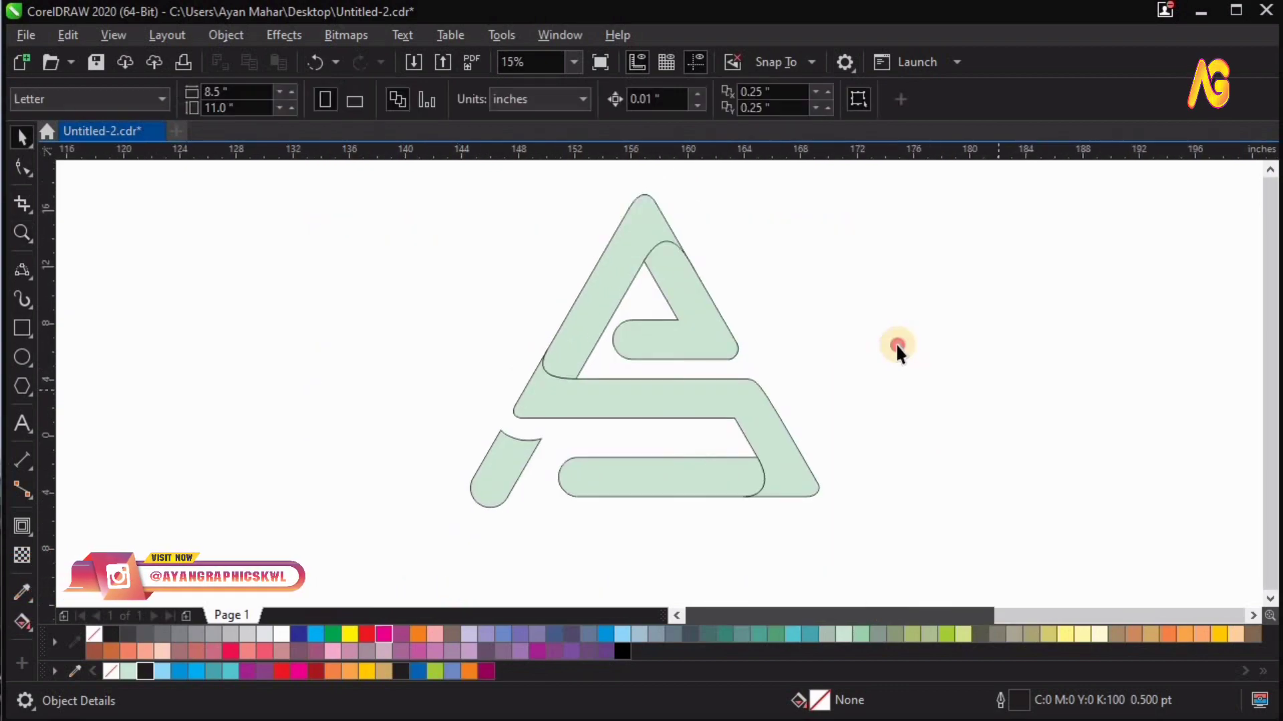
# Step: Fill the upper-left band with a linear gradient from magenta to C0 M100 Y0 K60
pyautogui.click(595, 294)
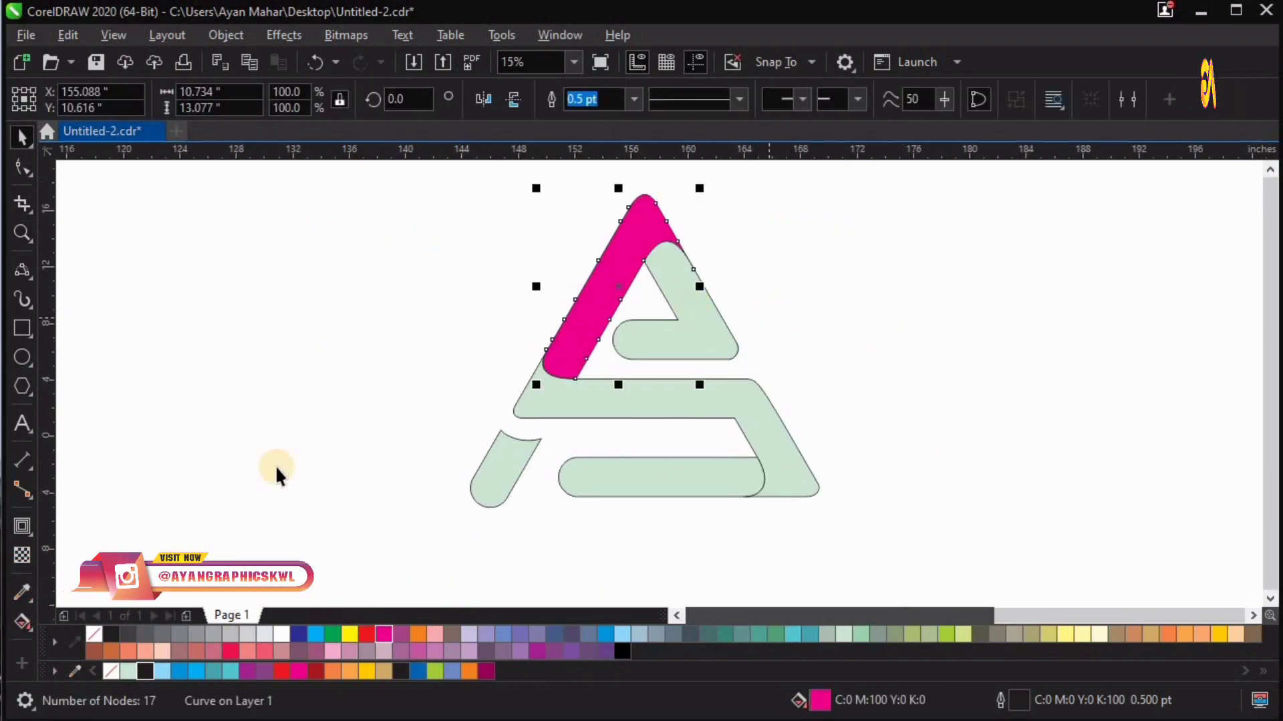
pyautogui.moveTo(569, 365); pyautogui.dragTo(650, 218)
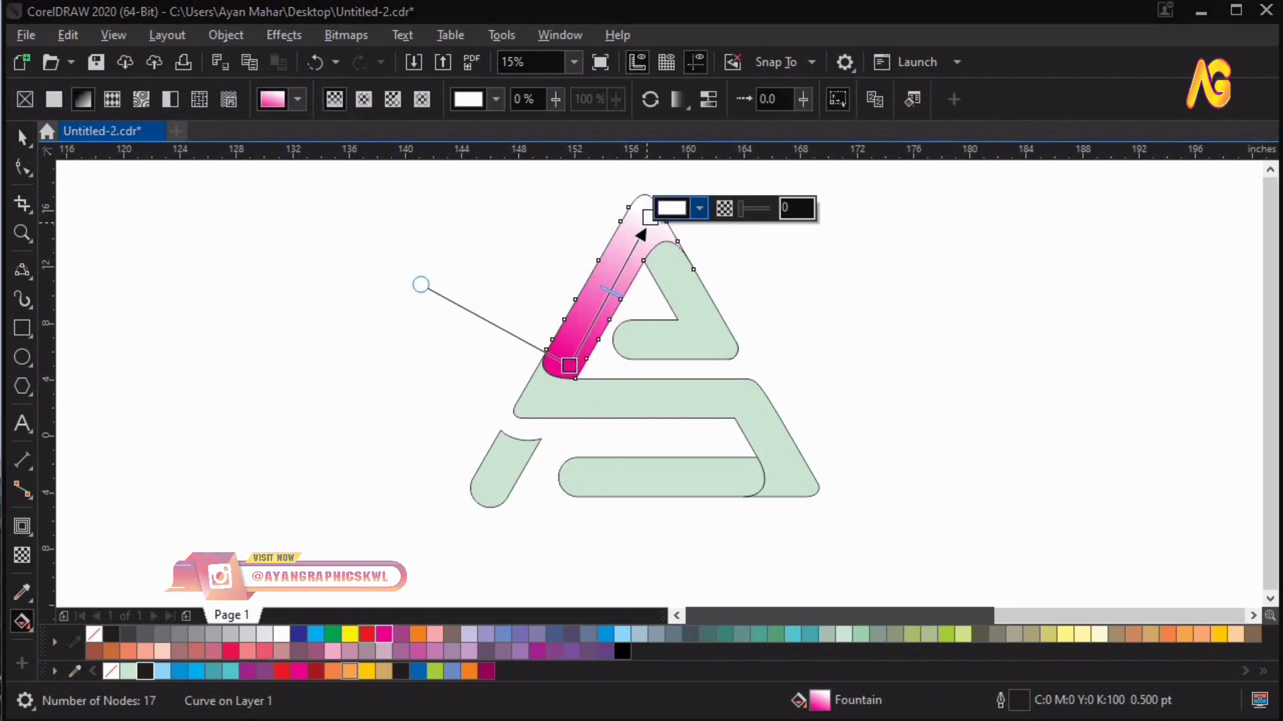
pyautogui.click(671, 209)
pyautogui.click(385, 631)
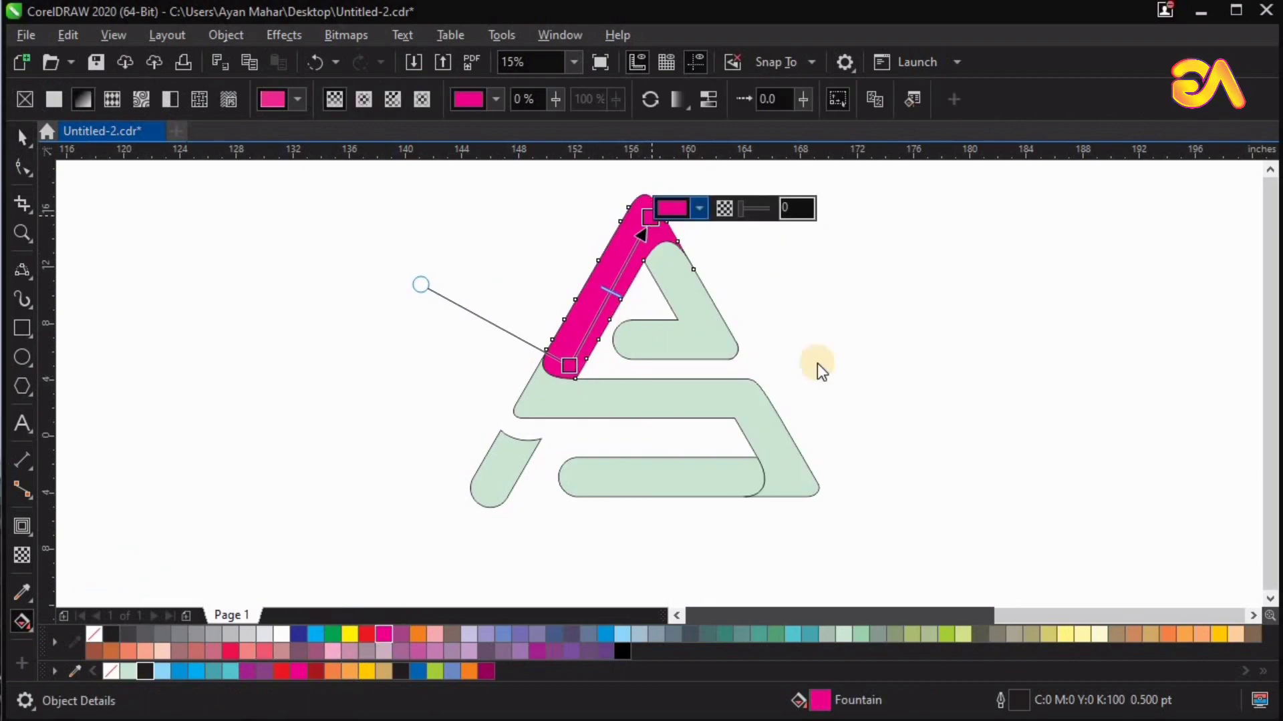
pyautogui.click(671, 208)
pyautogui.click(889, 394)
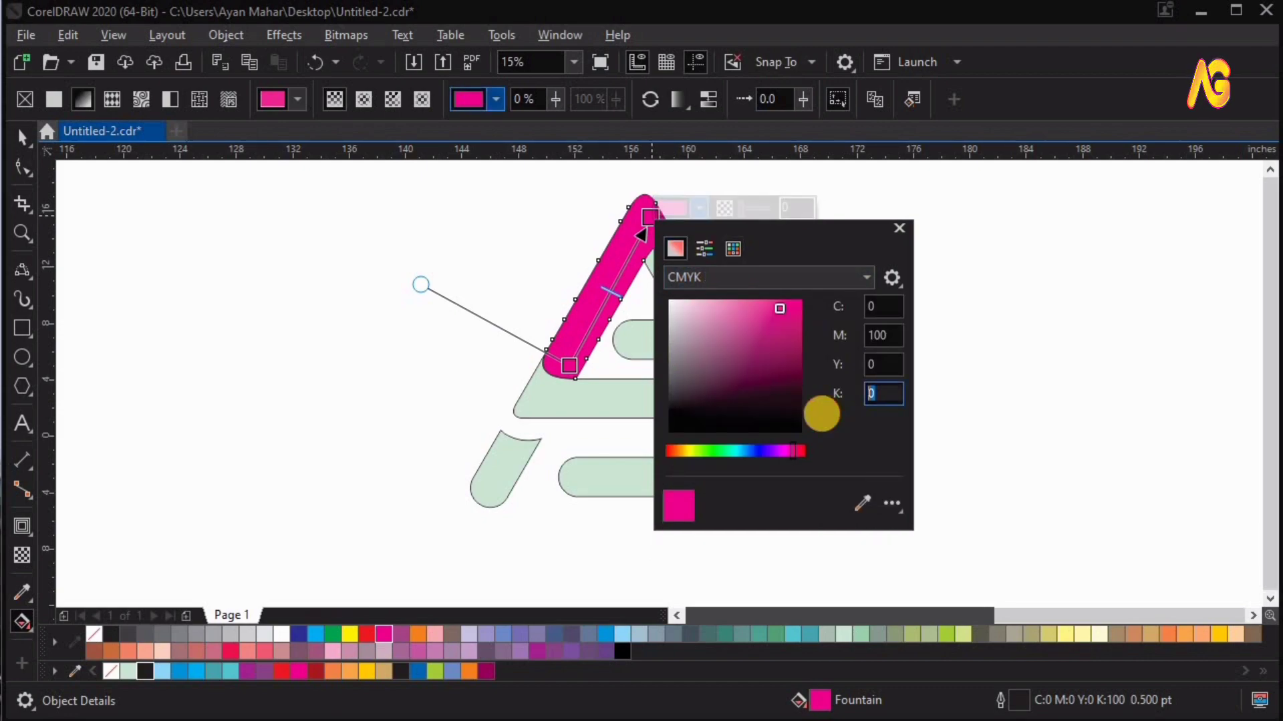
pyautogui.write('60')
pyautogui.press('Return')
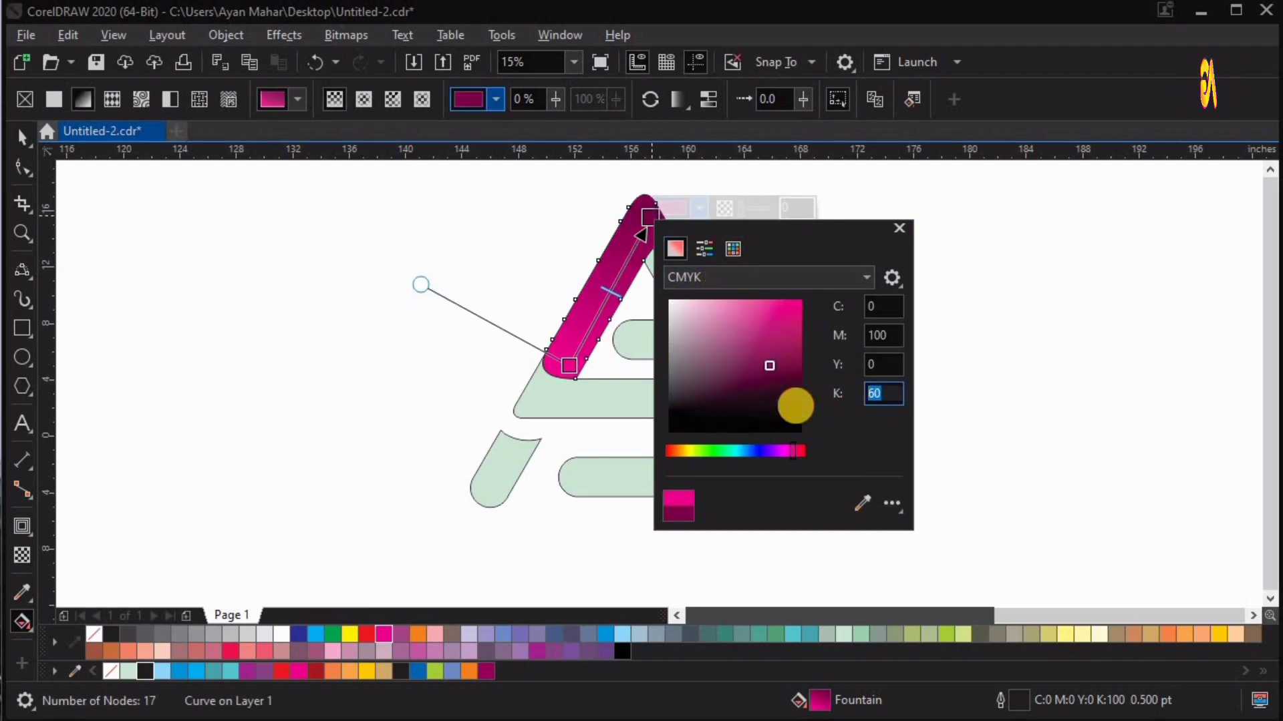
pyautogui.click(1056, 372)
pyautogui.click(688, 366)
# Step: Give the inner light-green shape a linear gradient from pink to dark magenta
pyautogui.click(682, 289)
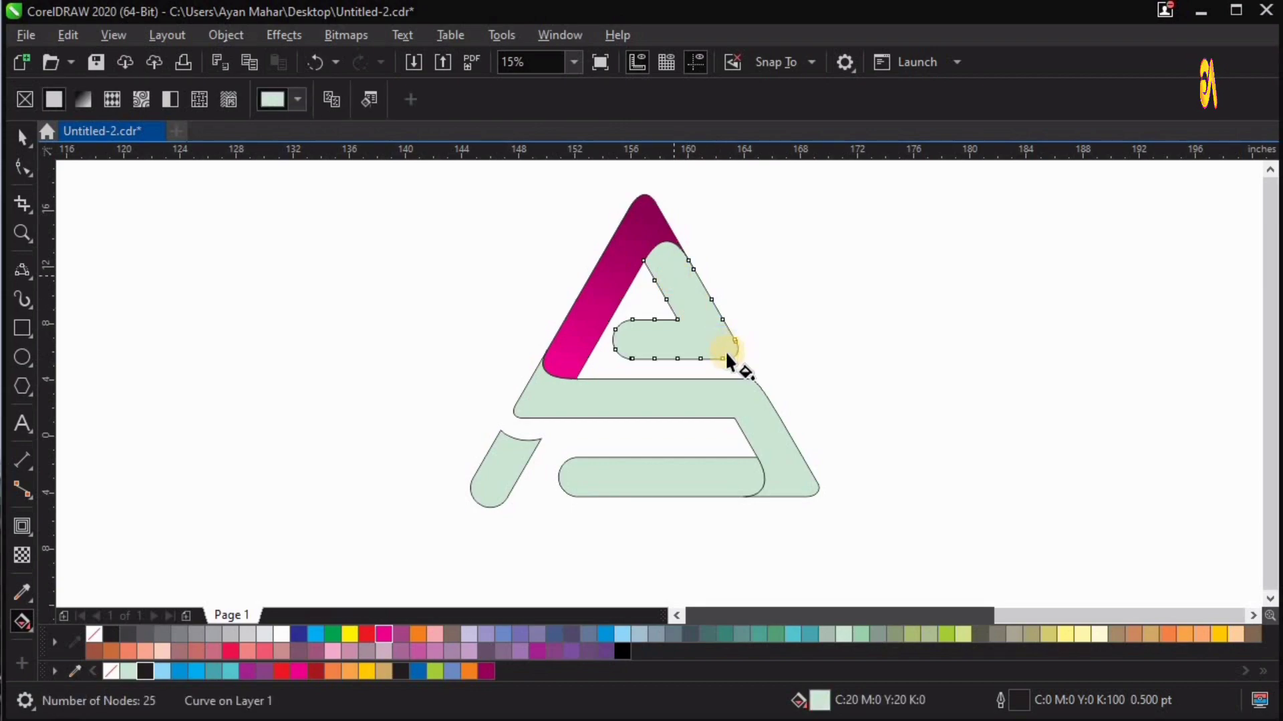
pyautogui.moveTo(732, 350); pyautogui.dragTo(667, 255)
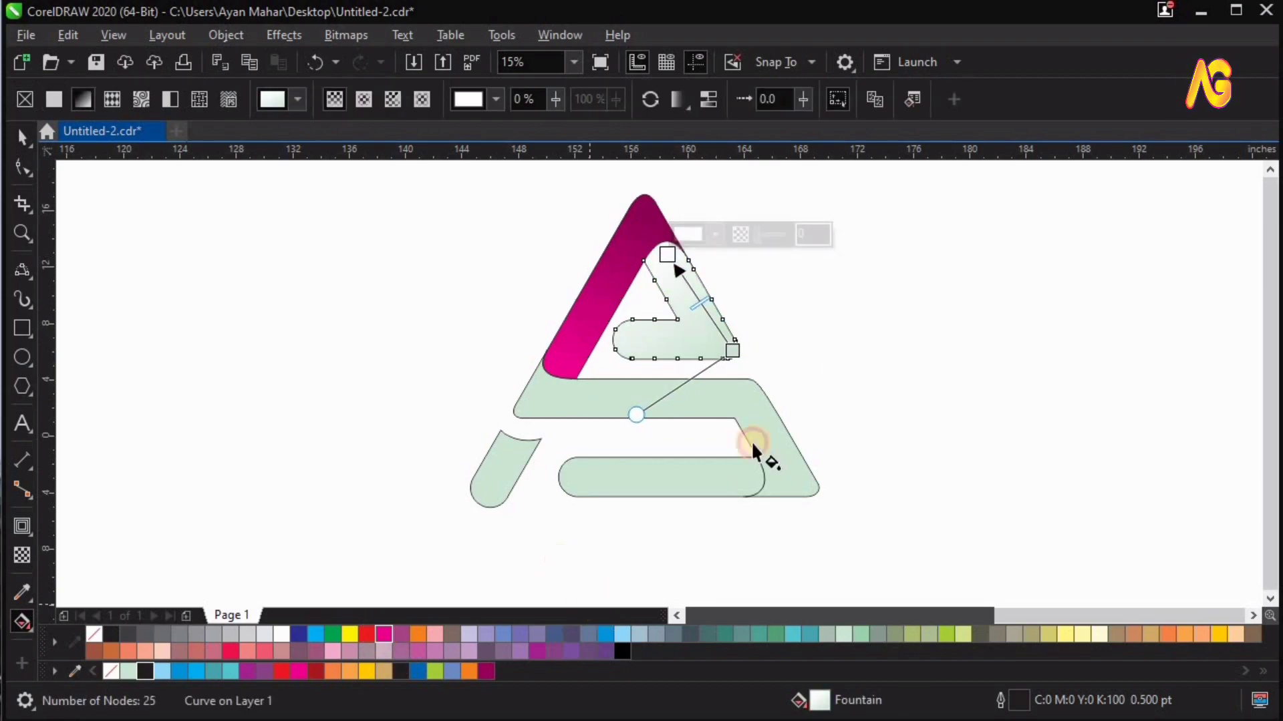
pyautogui.click(732, 350)
pyautogui.click(486, 671)
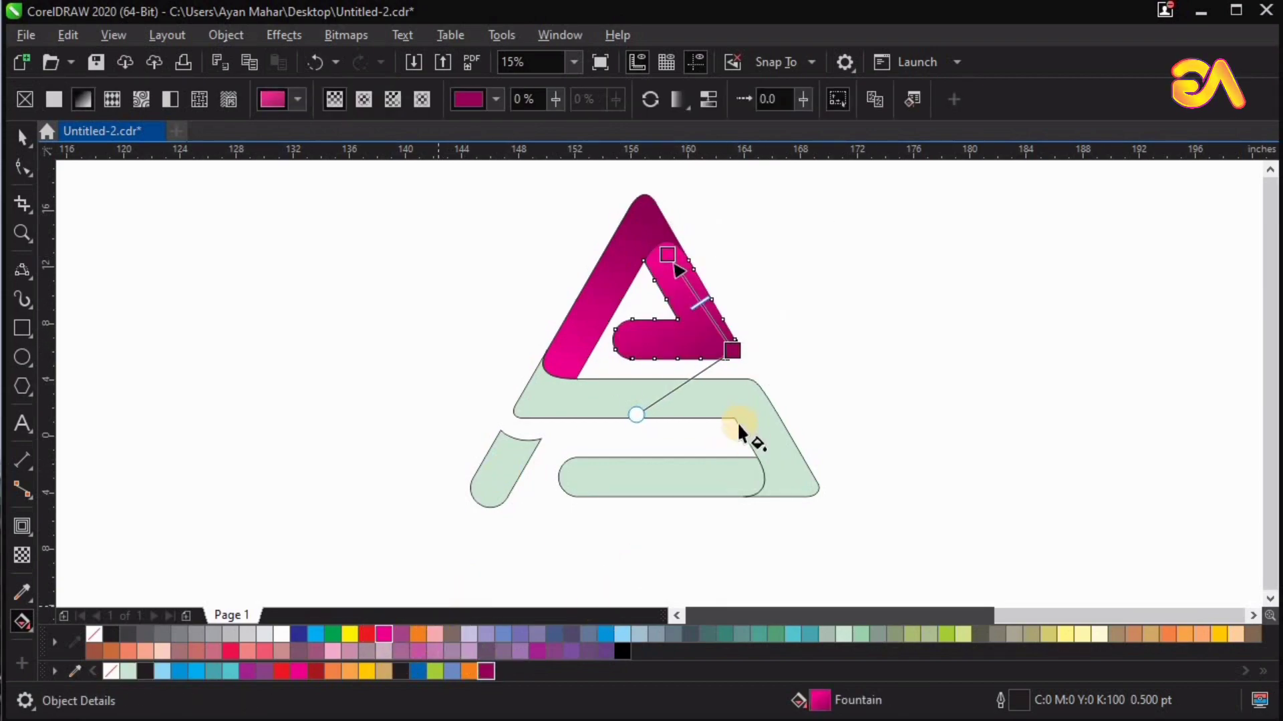
# Step: Fill the middle crossbar band with a dark-magenta-to-magenta gradient
pyautogui.click(798, 488)
pyautogui.moveTo(800, 485); pyautogui.dragTo(557, 387)
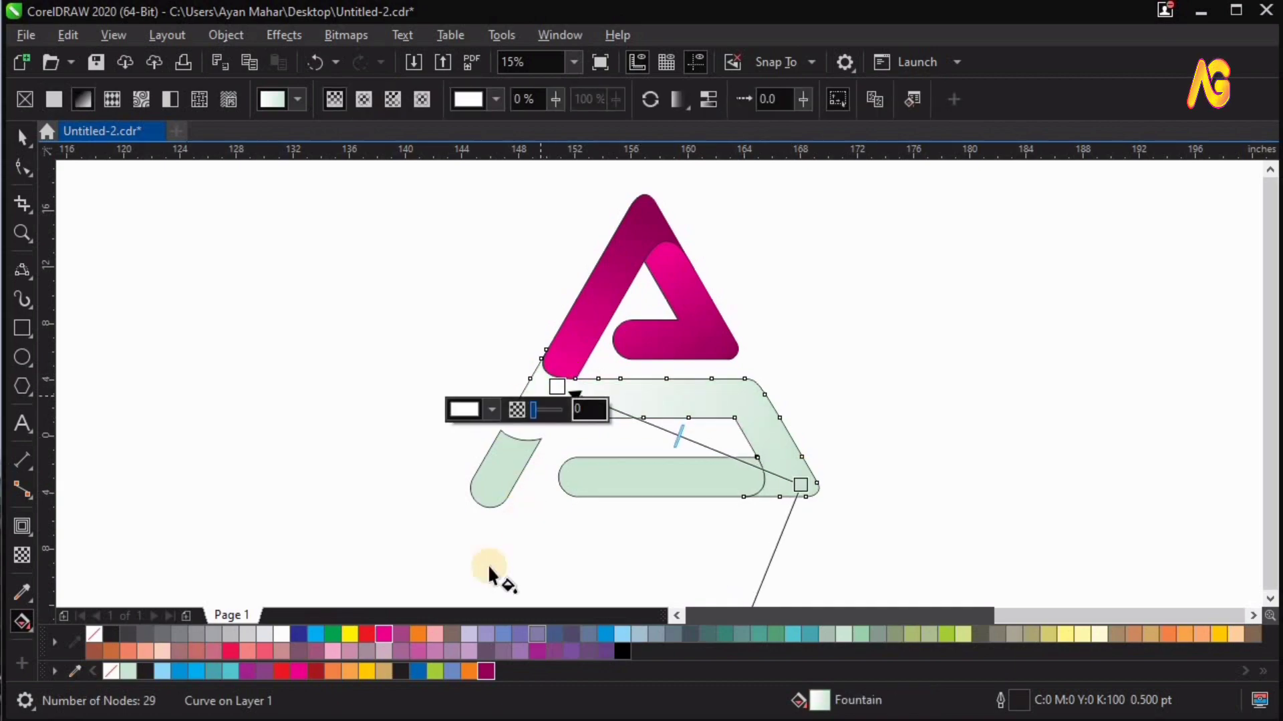
pyautogui.click(486, 671)
pyautogui.click(807, 486)
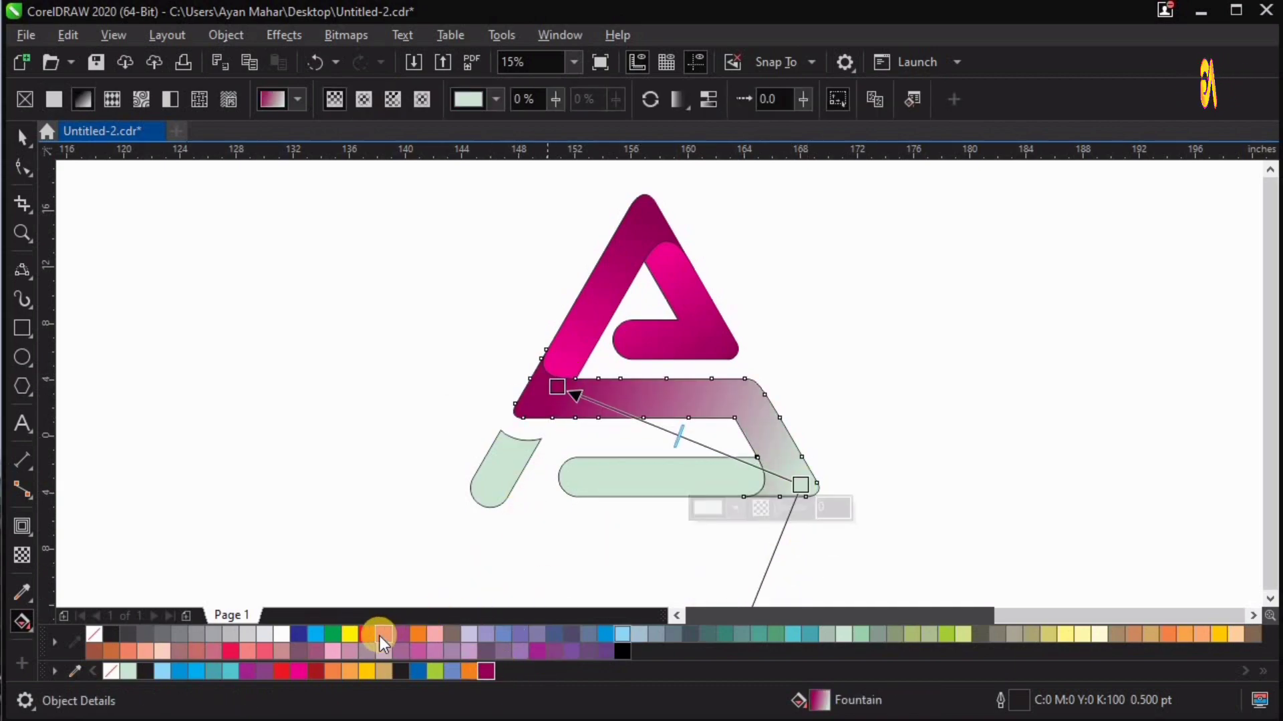
pyautogui.click(750, 476)
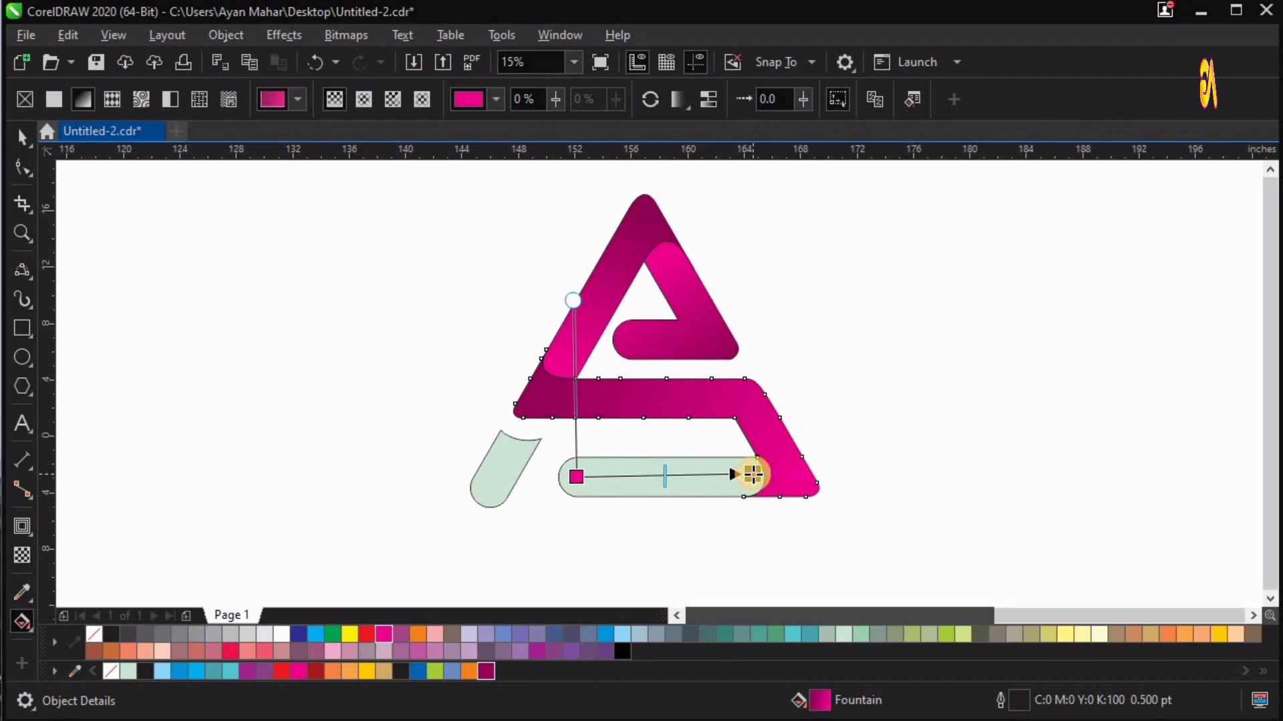
# Step: Fill the bottom bar with a magenta-to-dark-magenta linear gradient
pyautogui.click(753, 474)
pyautogui.press('space')
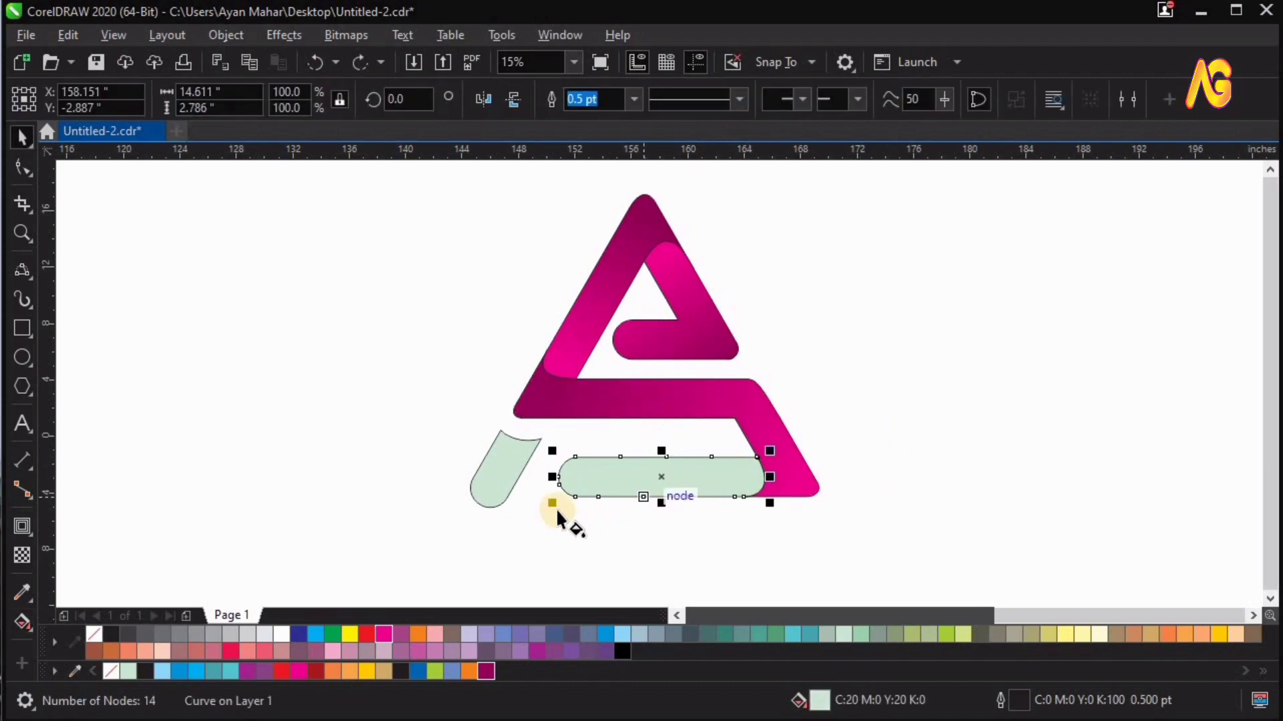
pyautogui.moveTo(558, 485); pyautogui.dragTo(748, 479)
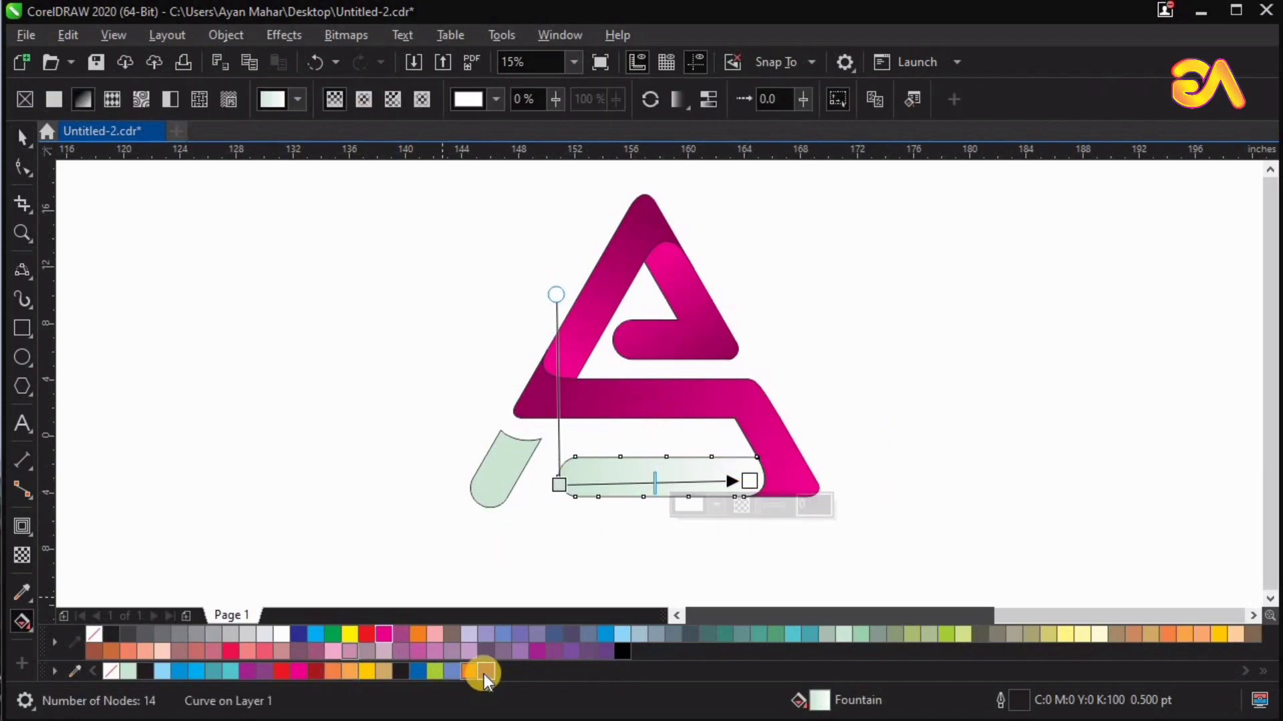
pyautogui.moveTo(483, 674); pyautogui.dragTo(560, 534)
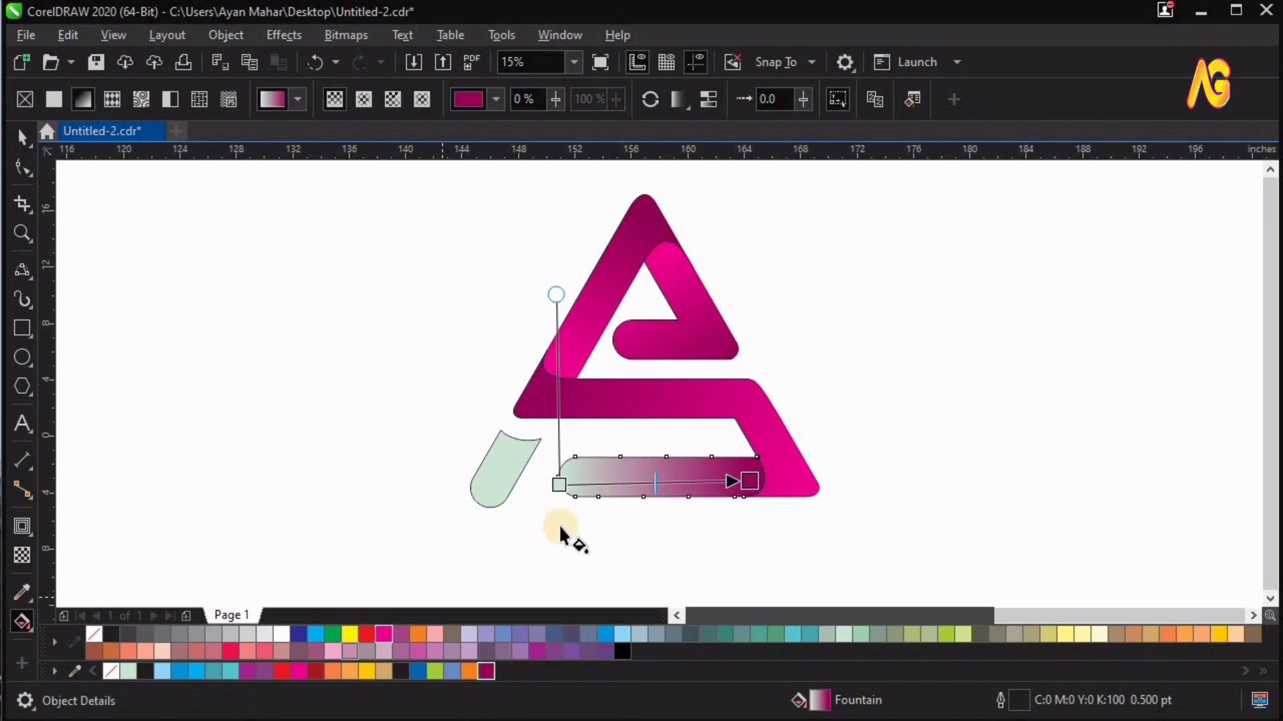
pyautogui.click(559, 485)
pyautogui.click(385, 634)
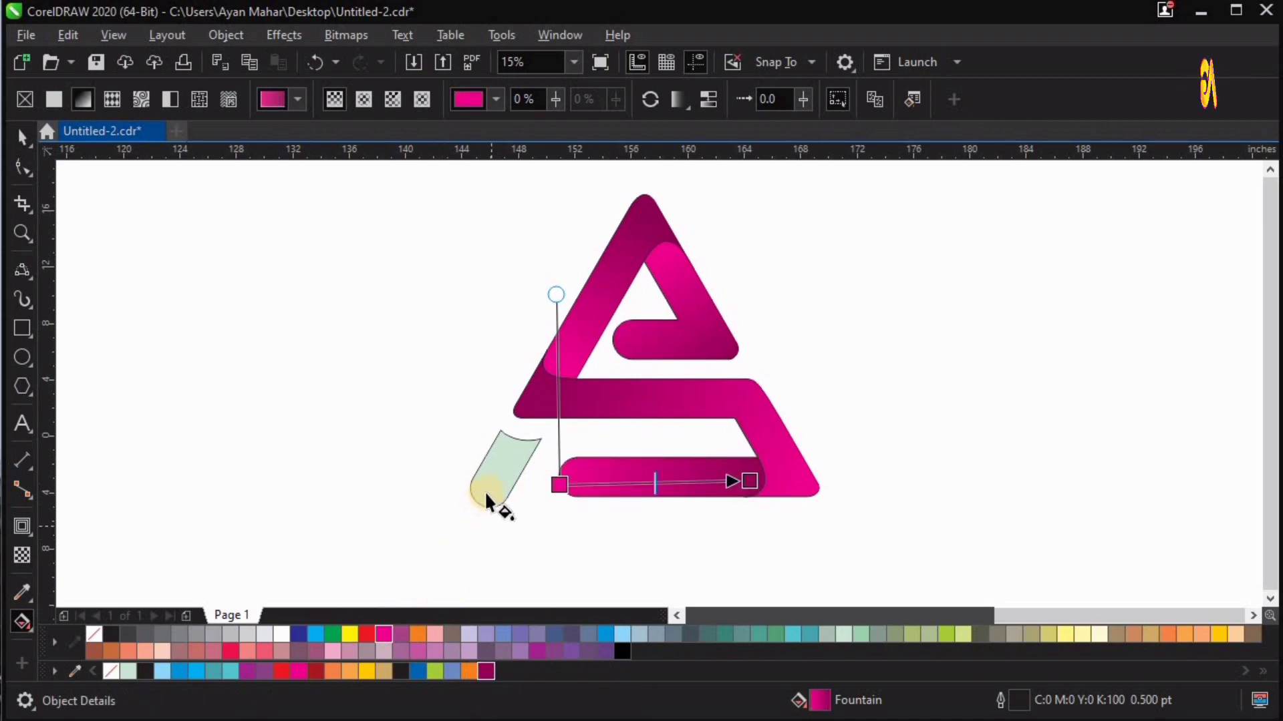
pyautogui.press('space')
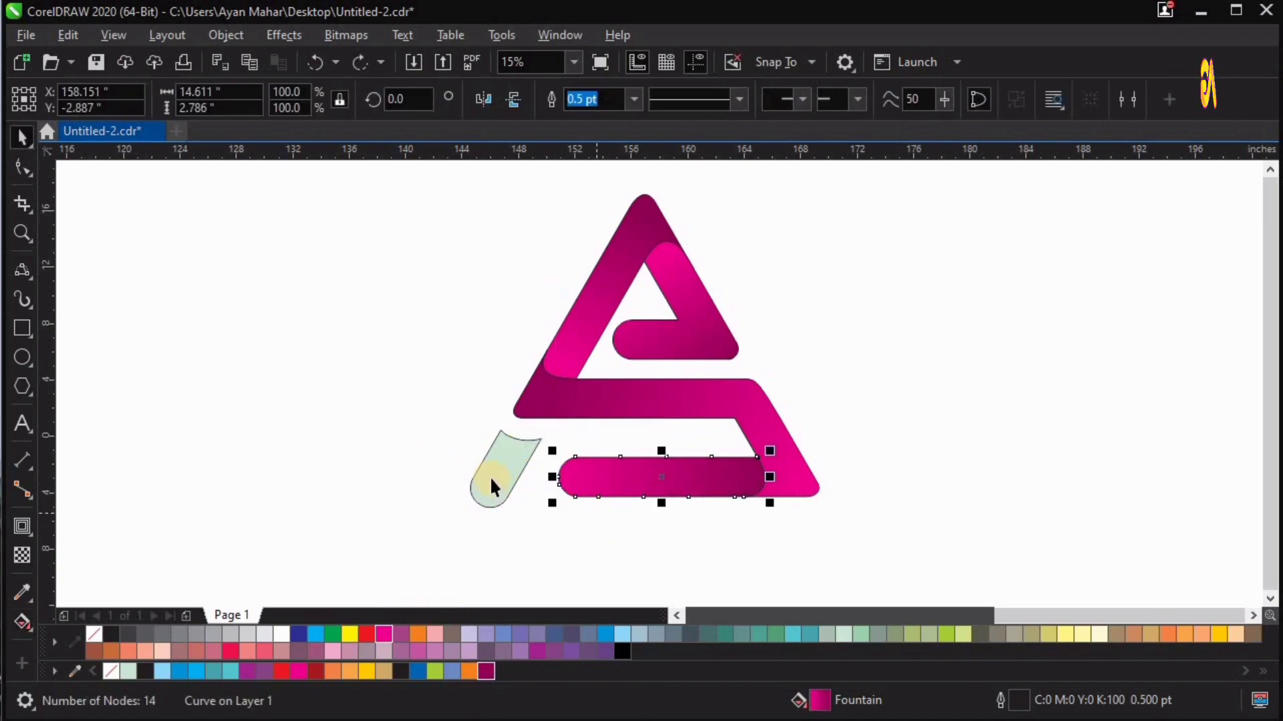
# Step: Give the small lower-left leg a magenta-to-dark-magenta gradient fill
pyautogui.click(491, 476)
pyautogui.press('g')
pyautogui.click(515, 438)
pyautogui.click(395, 626)
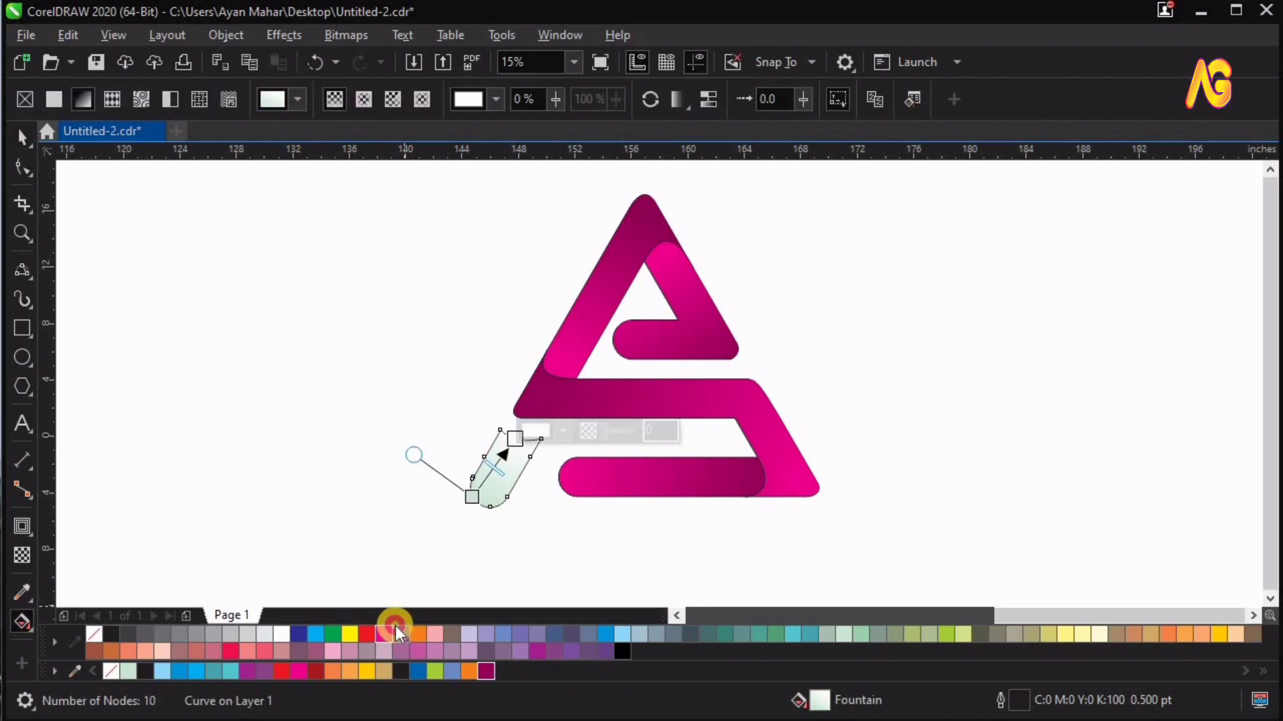
pyautogui.click(487, 671)
pyautogui.click(967, 338)
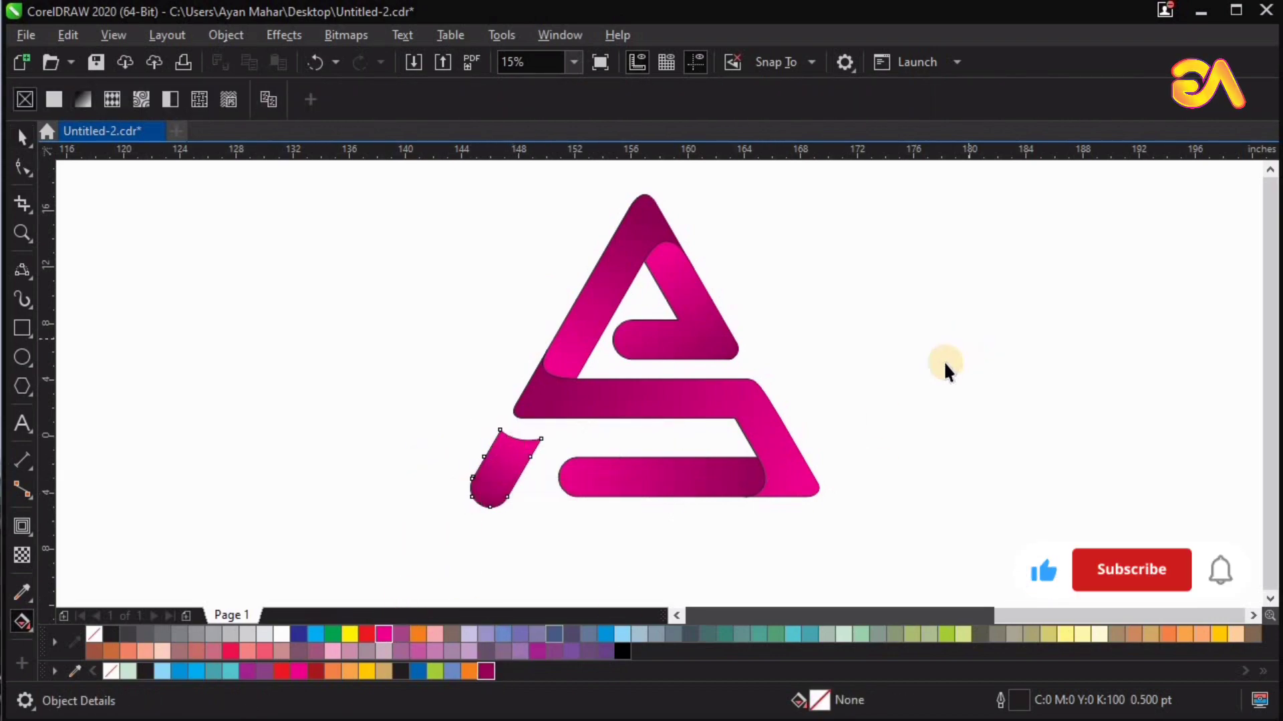
pyautogui.press('space')
pyautogui.hotkey('ctrl', 'a')
pyautogui.click(310, 378)
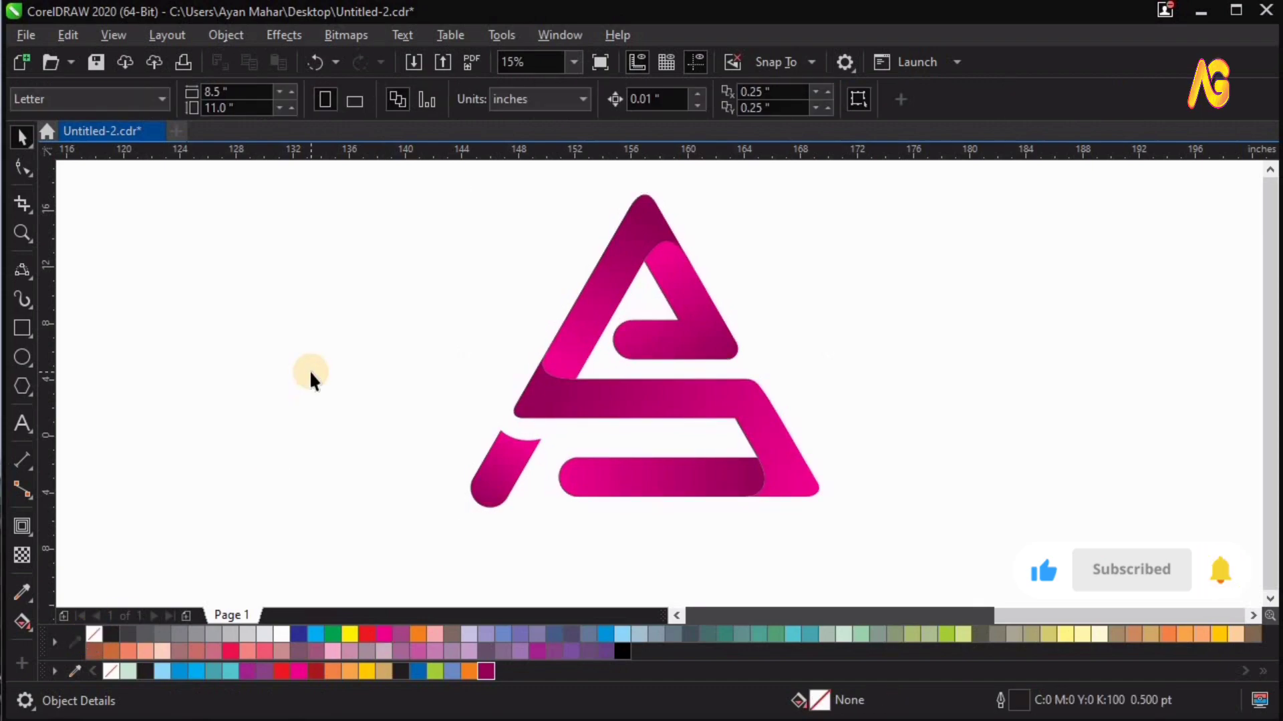